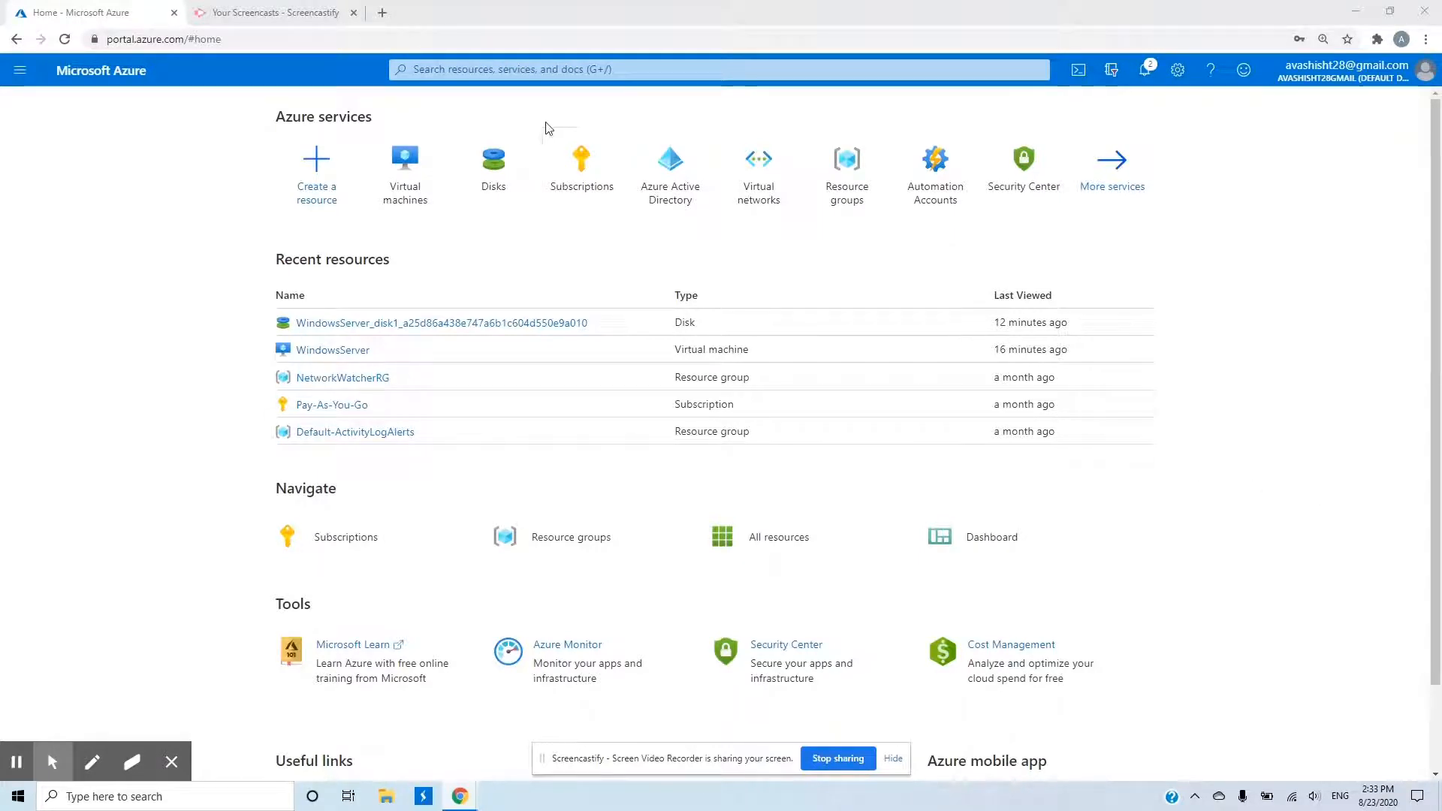
Search the portal for "vir", open the Virtual machines service and begin creating a new virtual machine
click(531, 70)
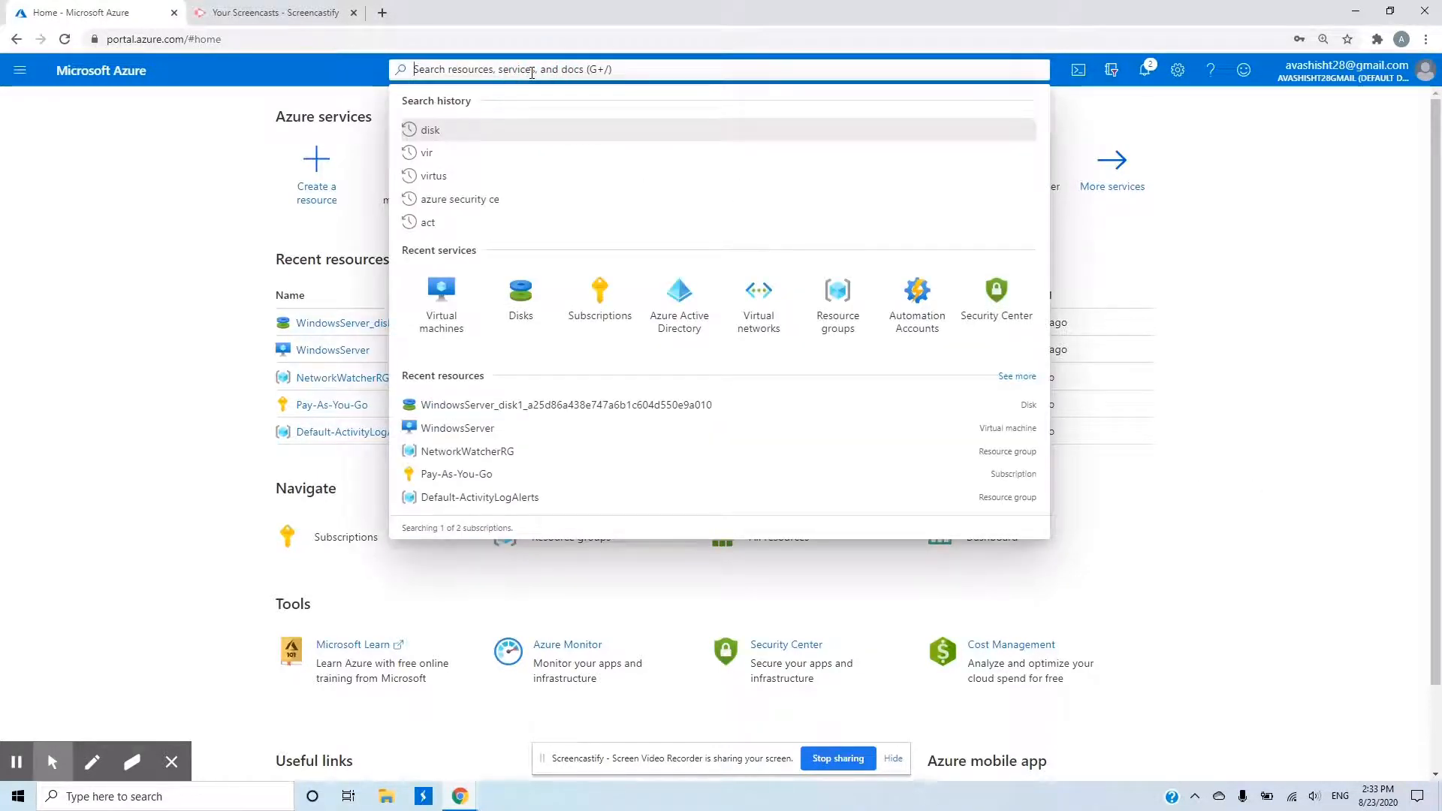
text(vir)
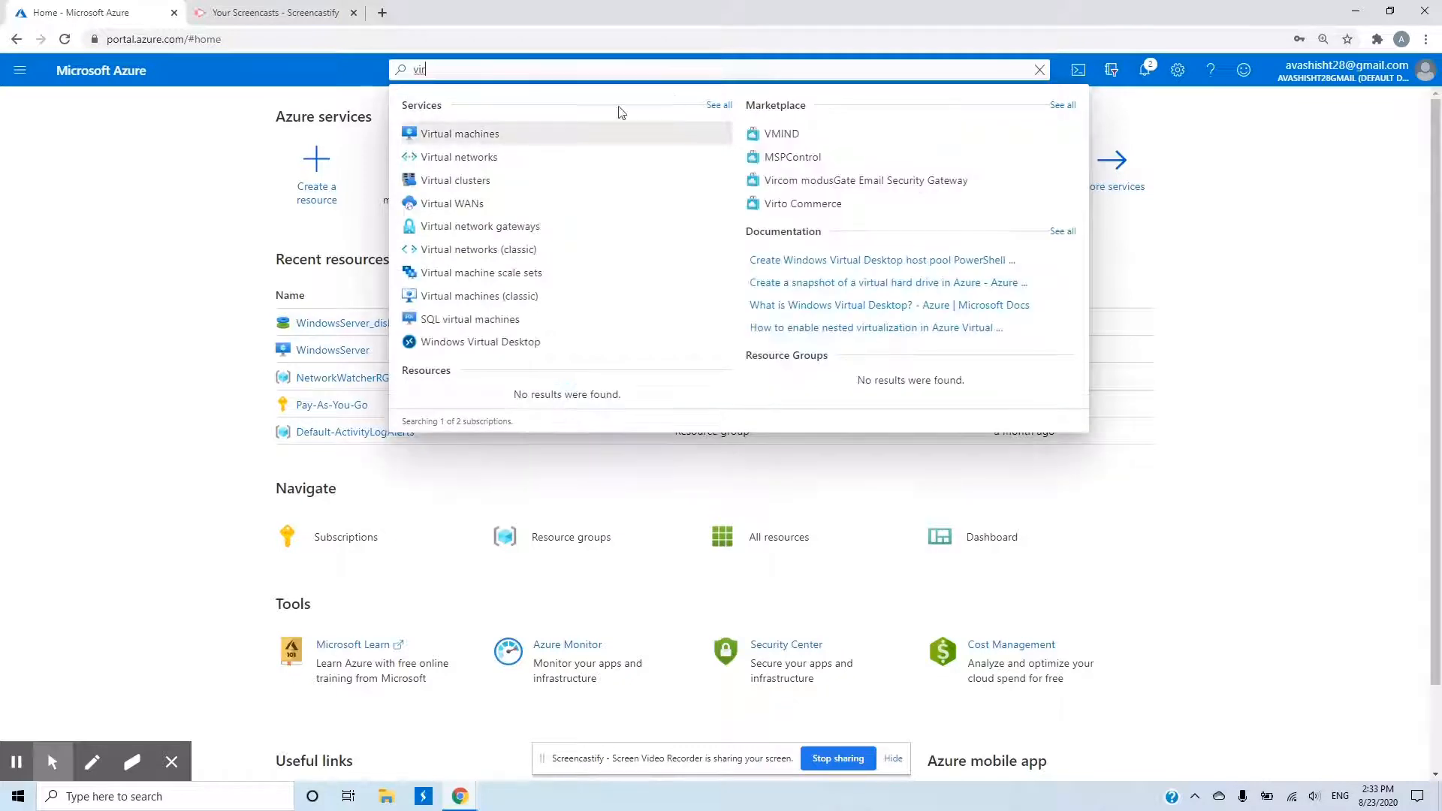
click(475, 141)
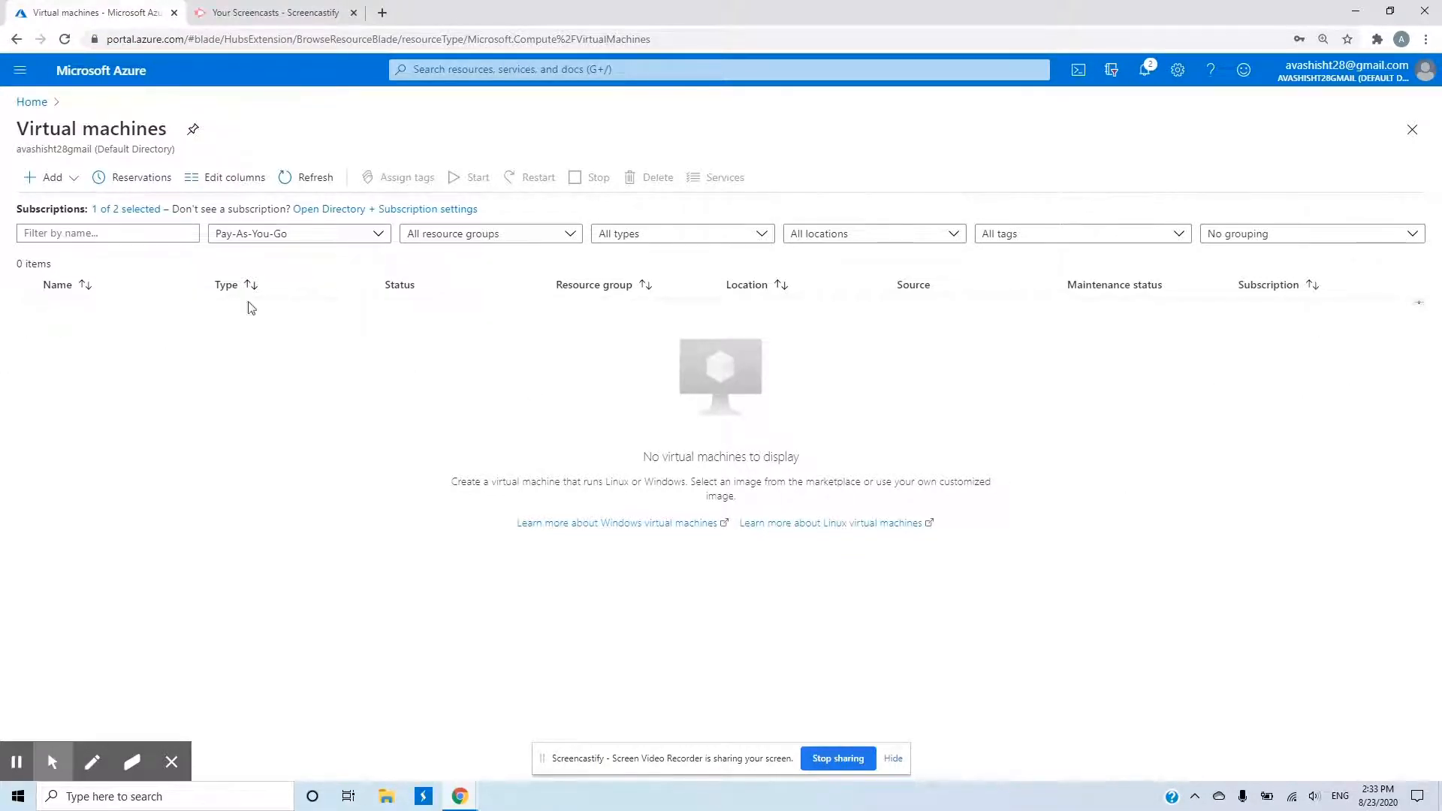
click(75, 178)
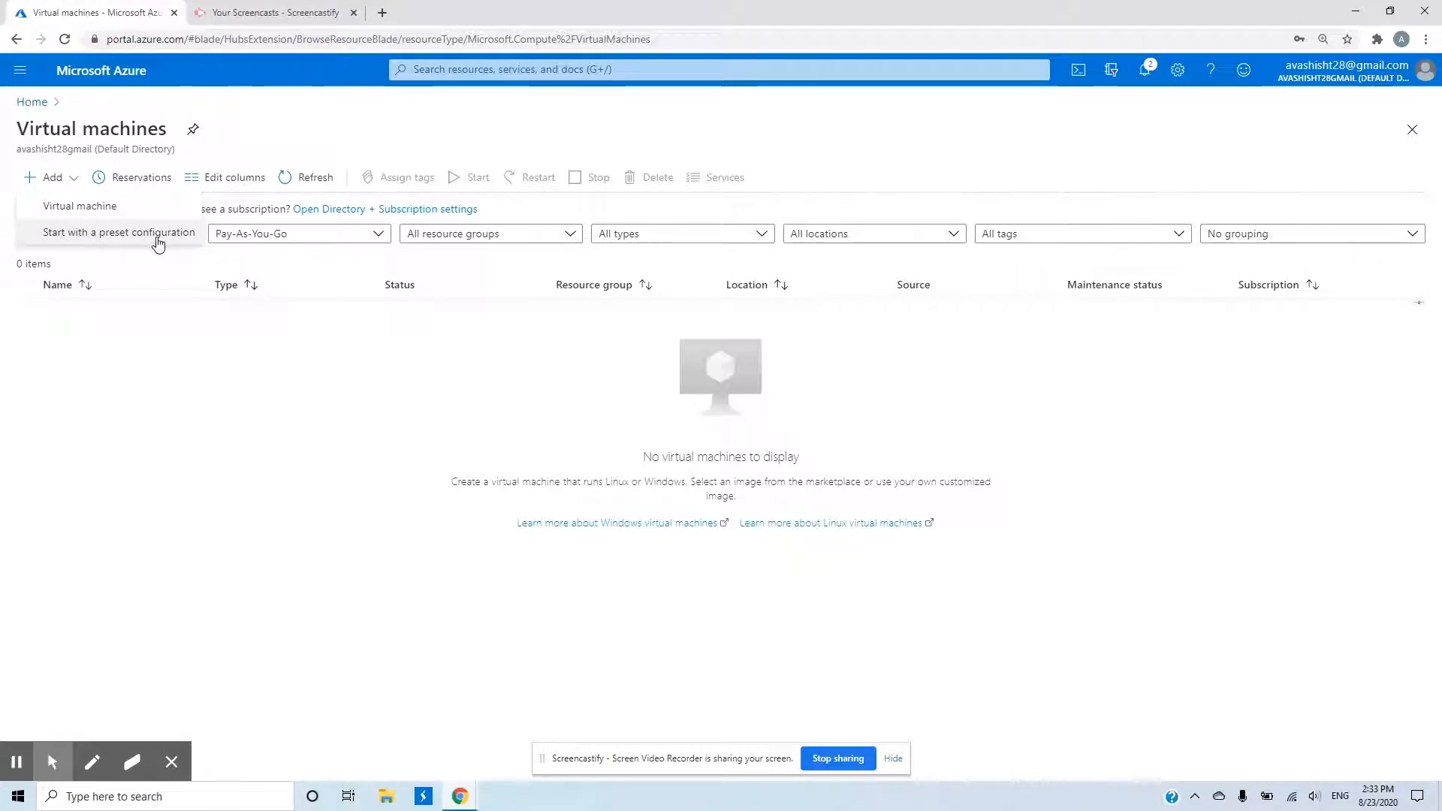
click(93, 210)
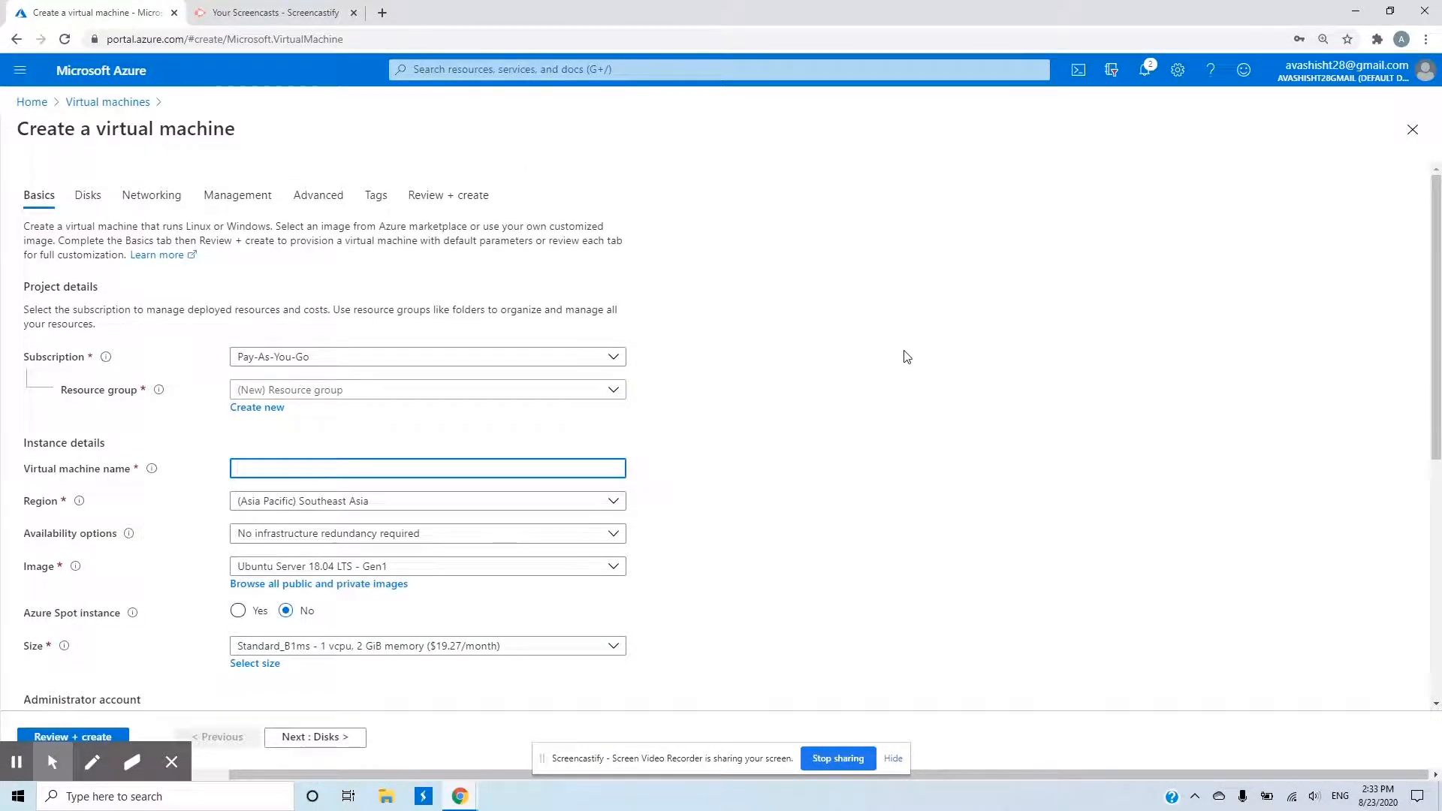
Keep the Pay-As-You-Go subscription and assign the virtual machine to the existing TestRG resource group
scroll(918, 362, down, 2)
scroll(917, 362, down, 2)
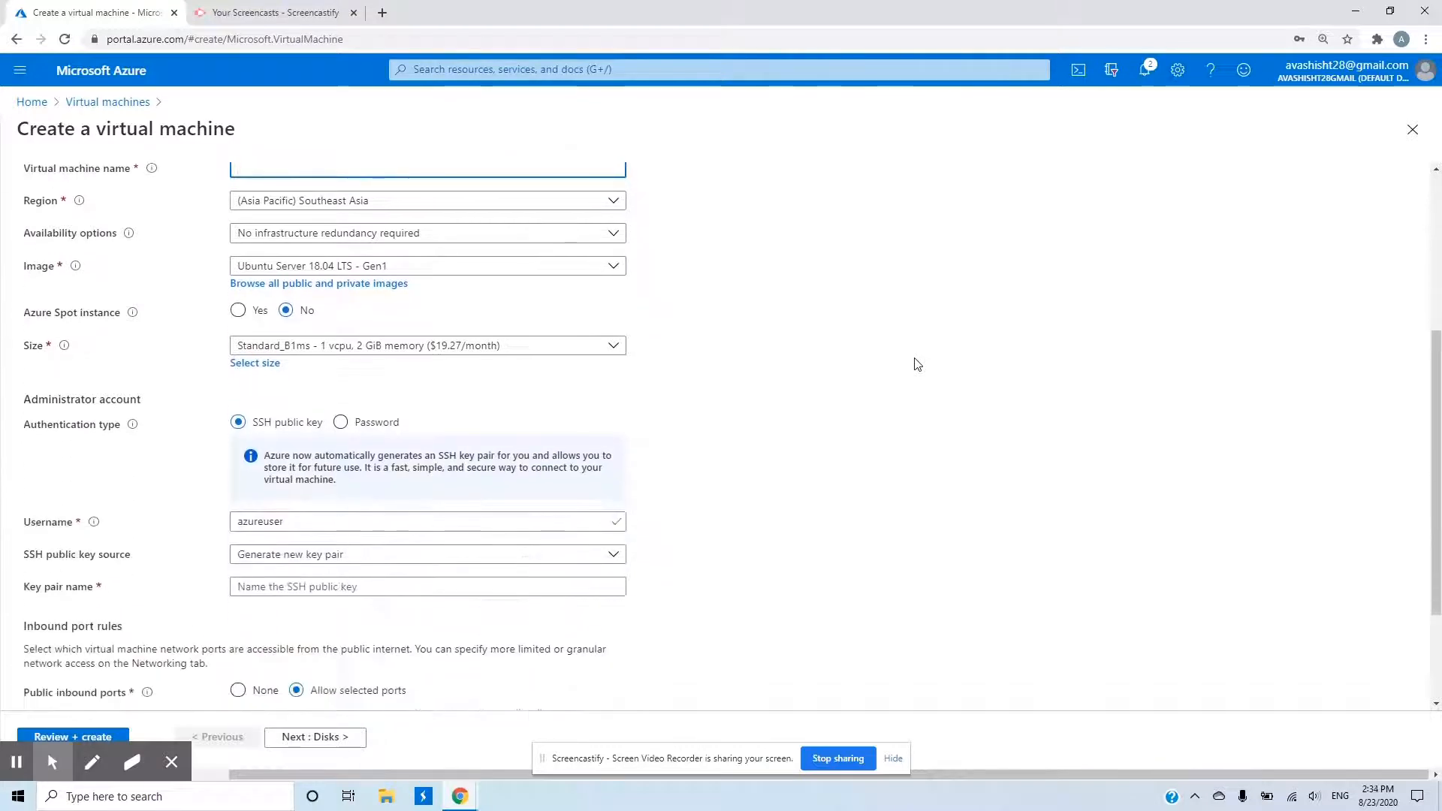
scroll(918, 361, up, 2)
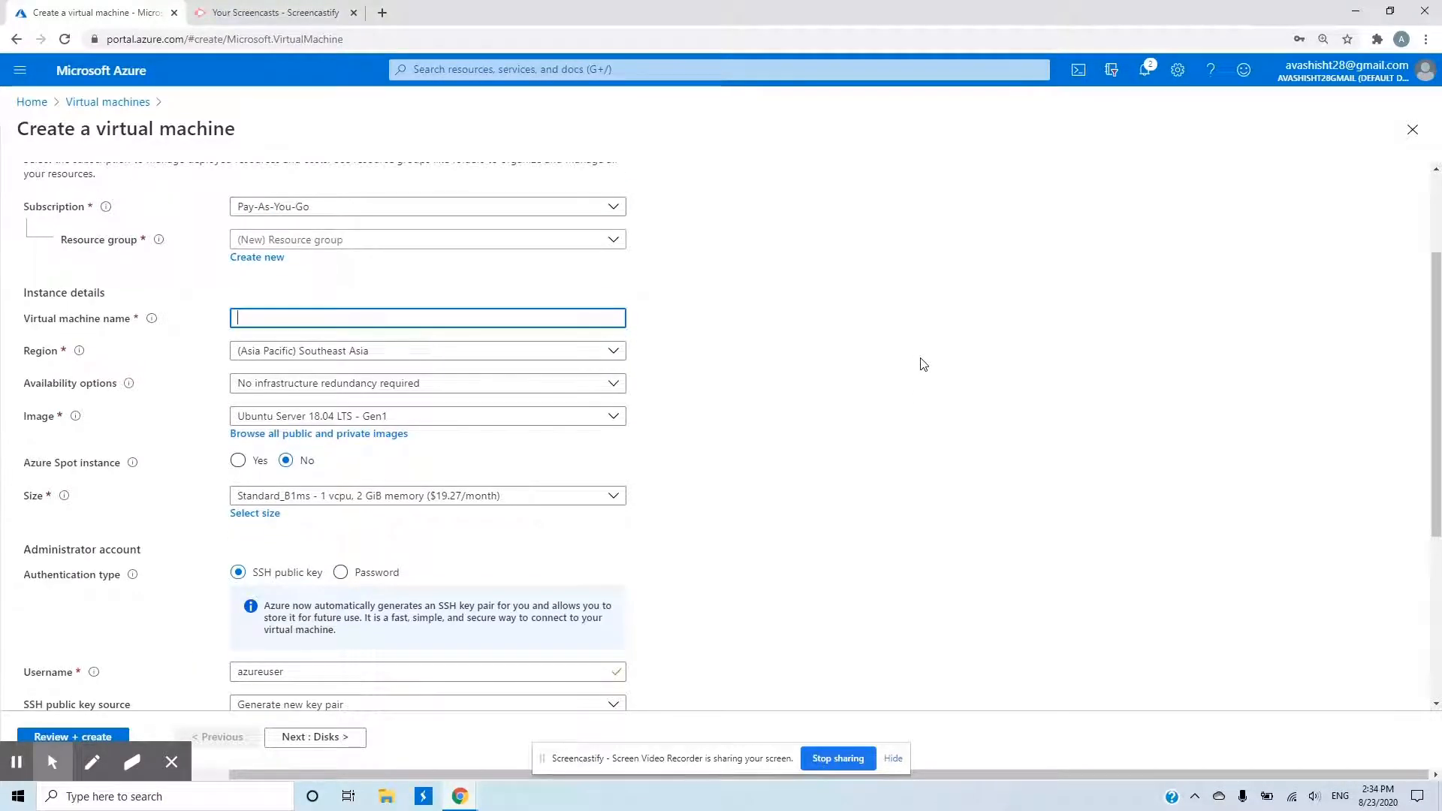
scroll(923, 364, down, 4)
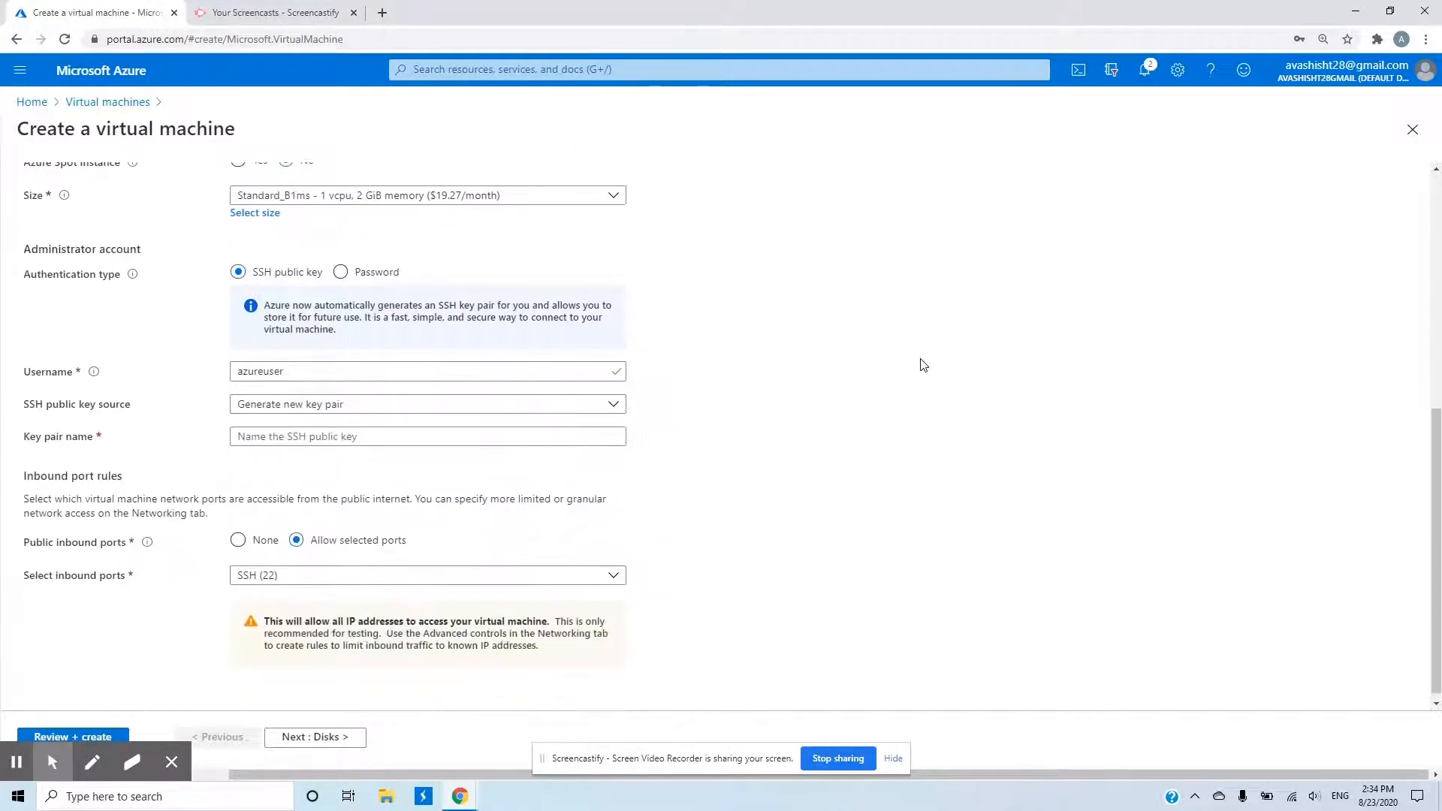
scroll(924, 365, up, 5)
scroll(921, 362, up, 1)
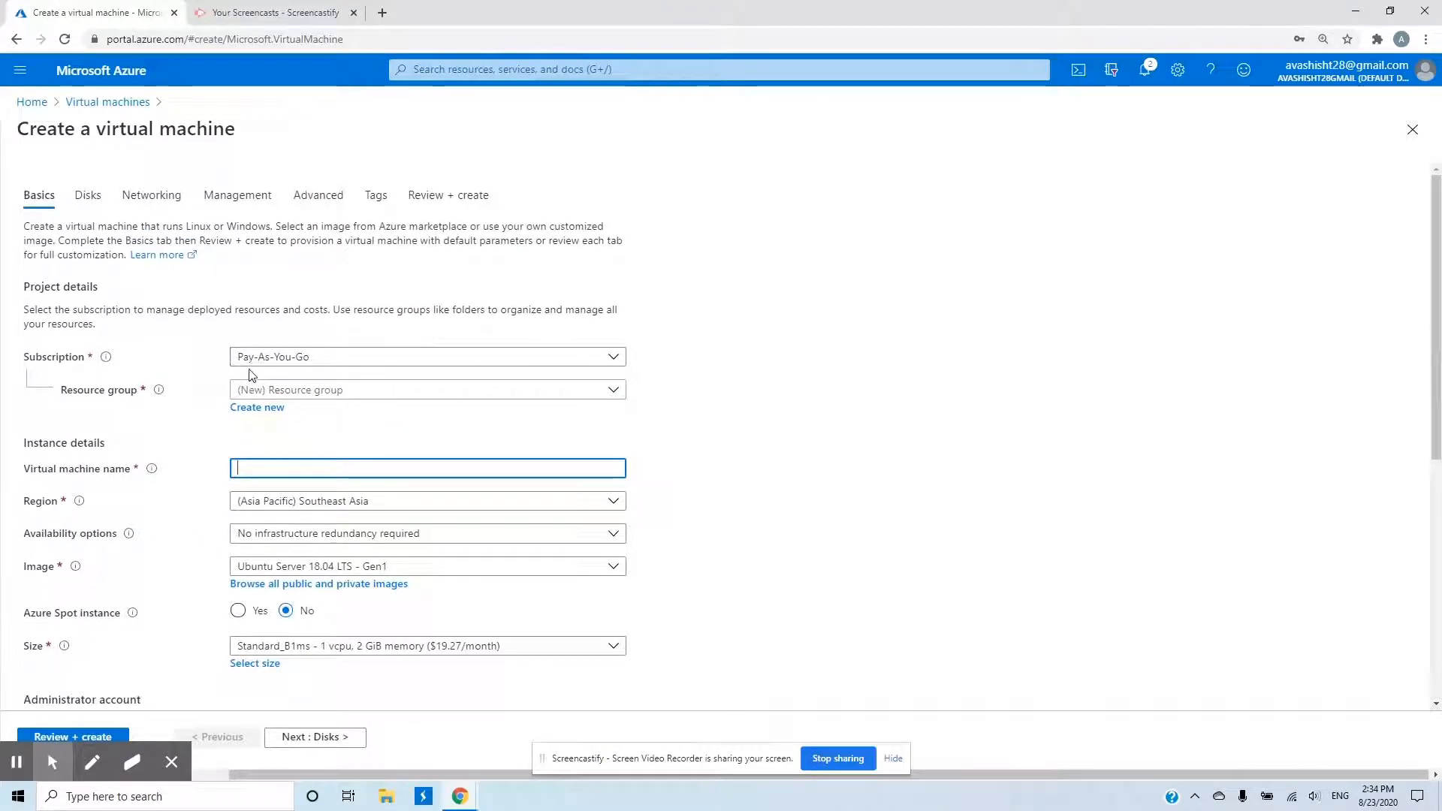
click(308, 357)
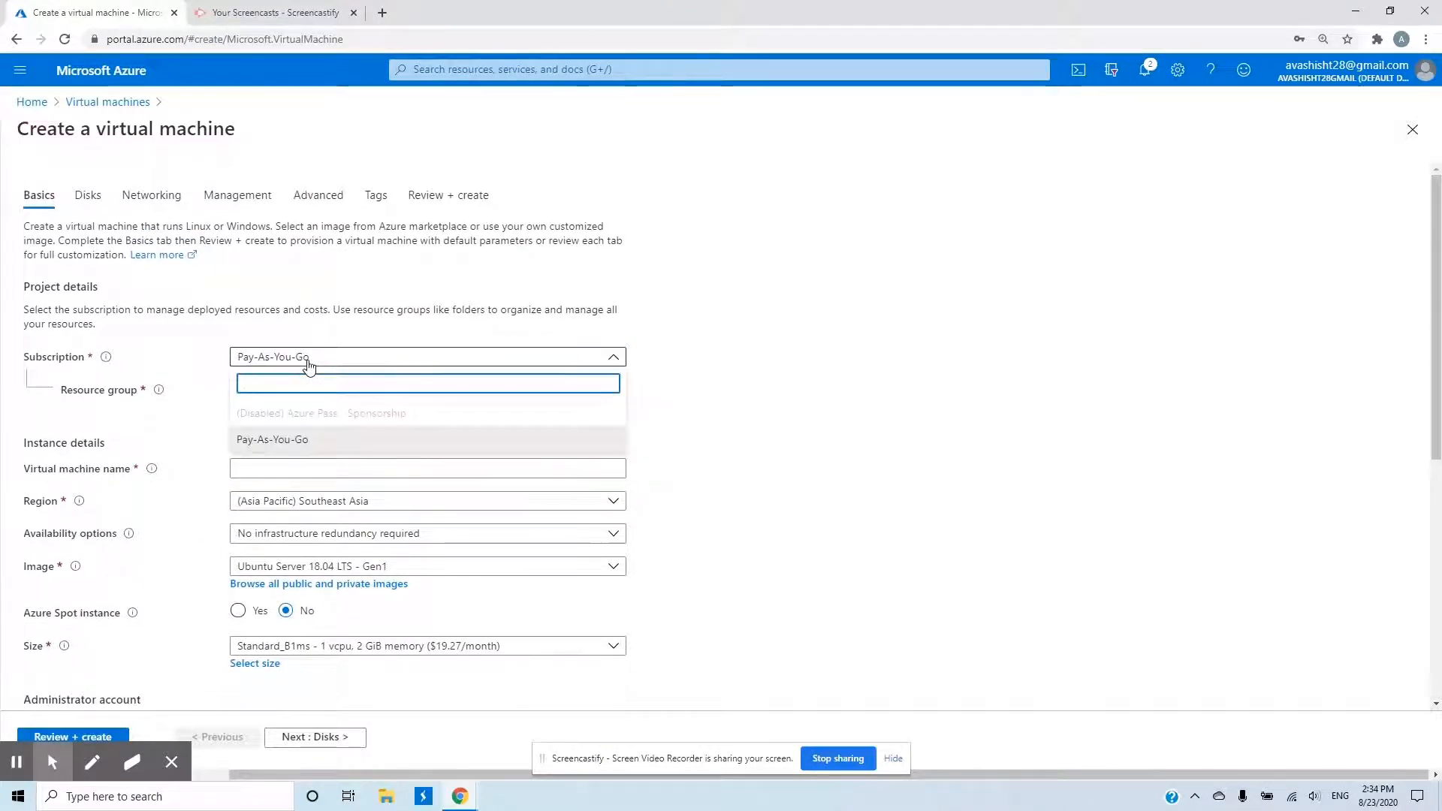
click(308, 360)
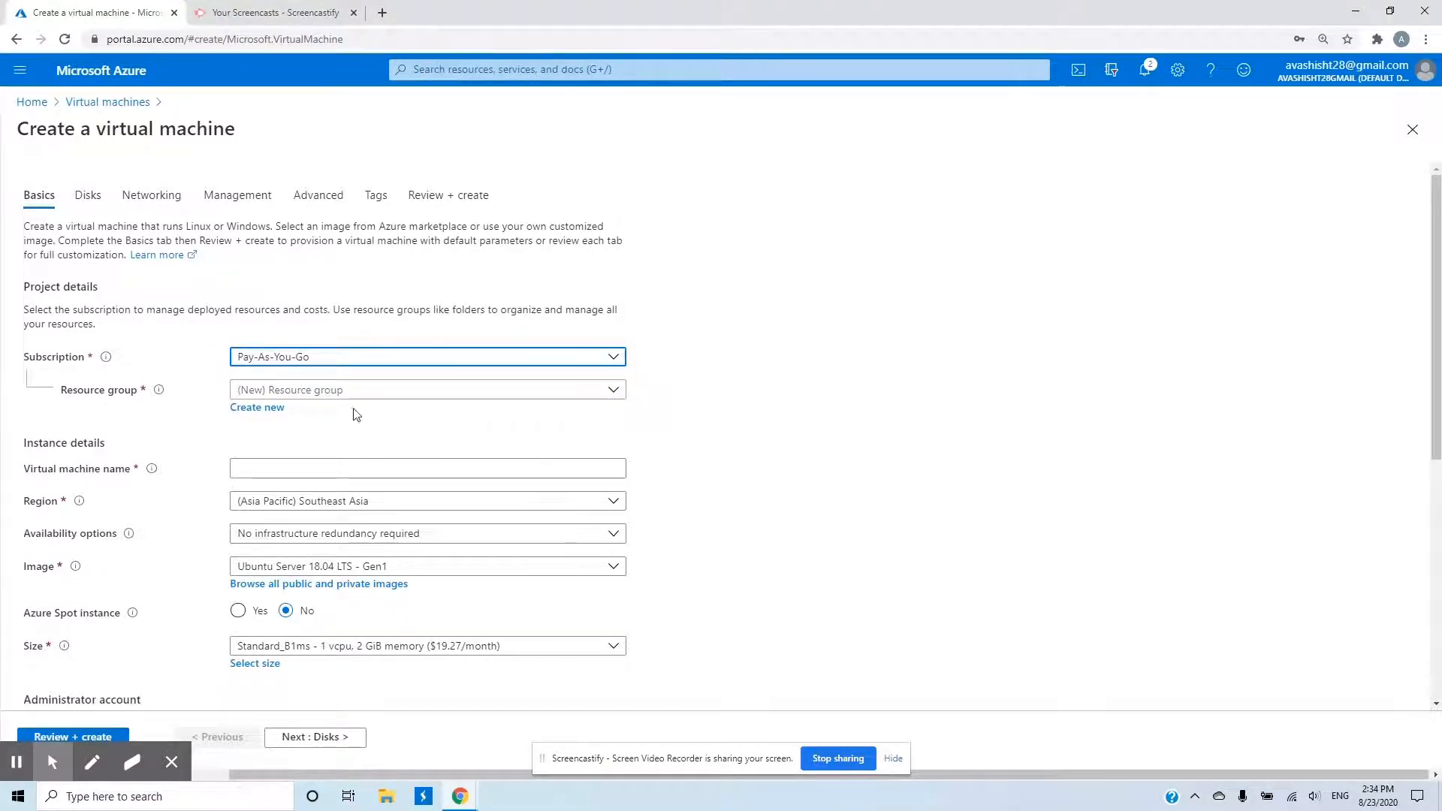
click(284, 394)
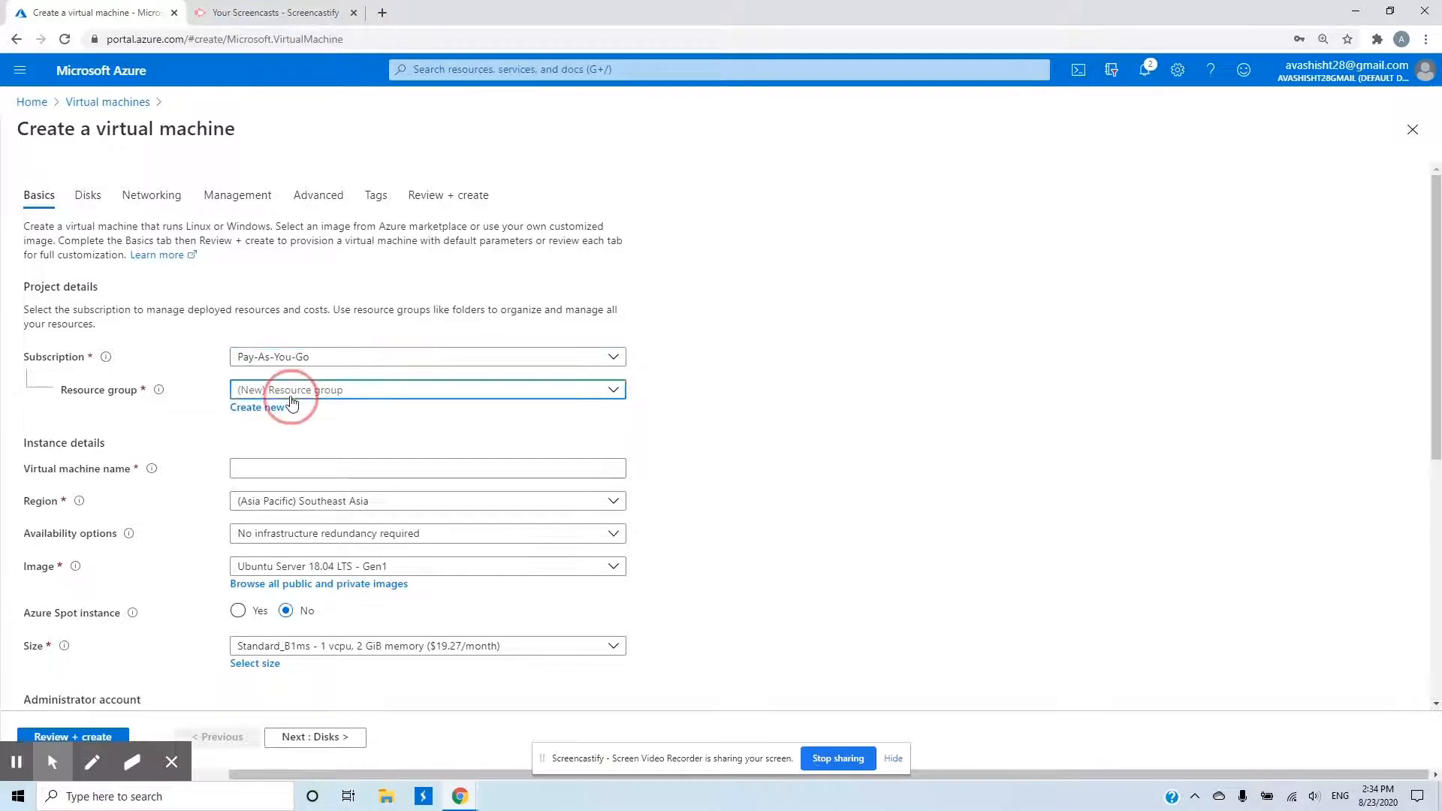
click(269, 528)
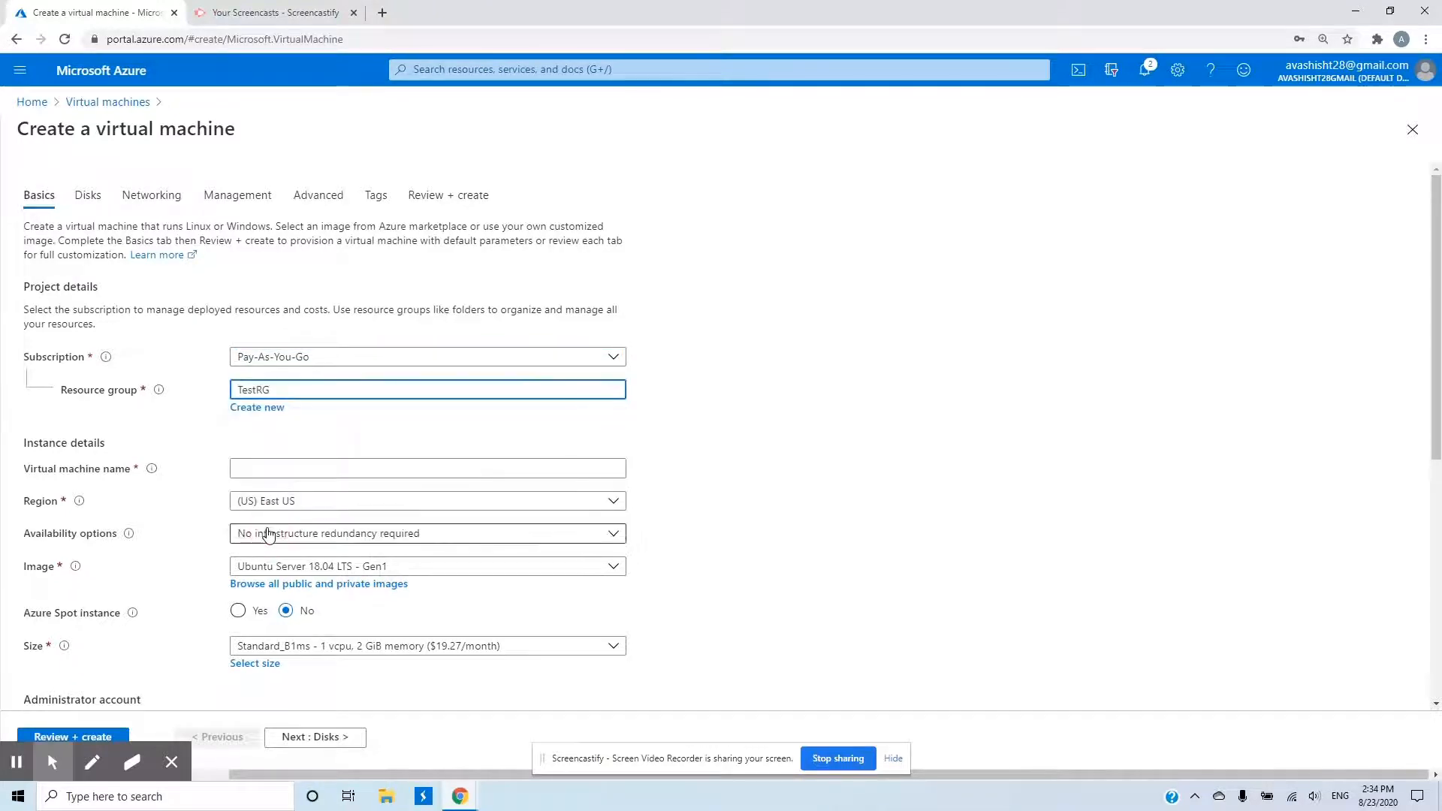
Name the virtual machine WindowsServer and keep (US) East US as its region
scroll(928, 452, down, 1)
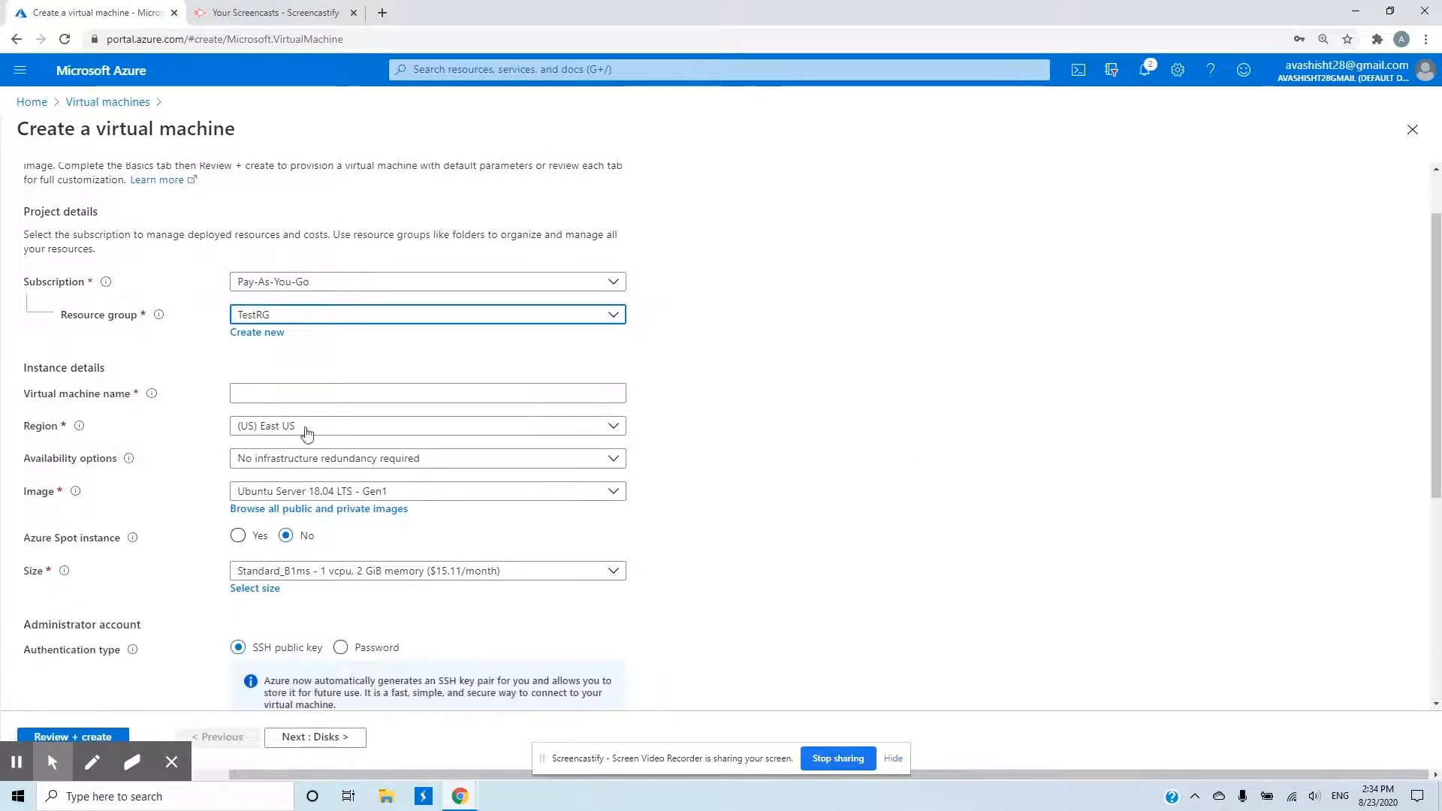
click(276, 394)
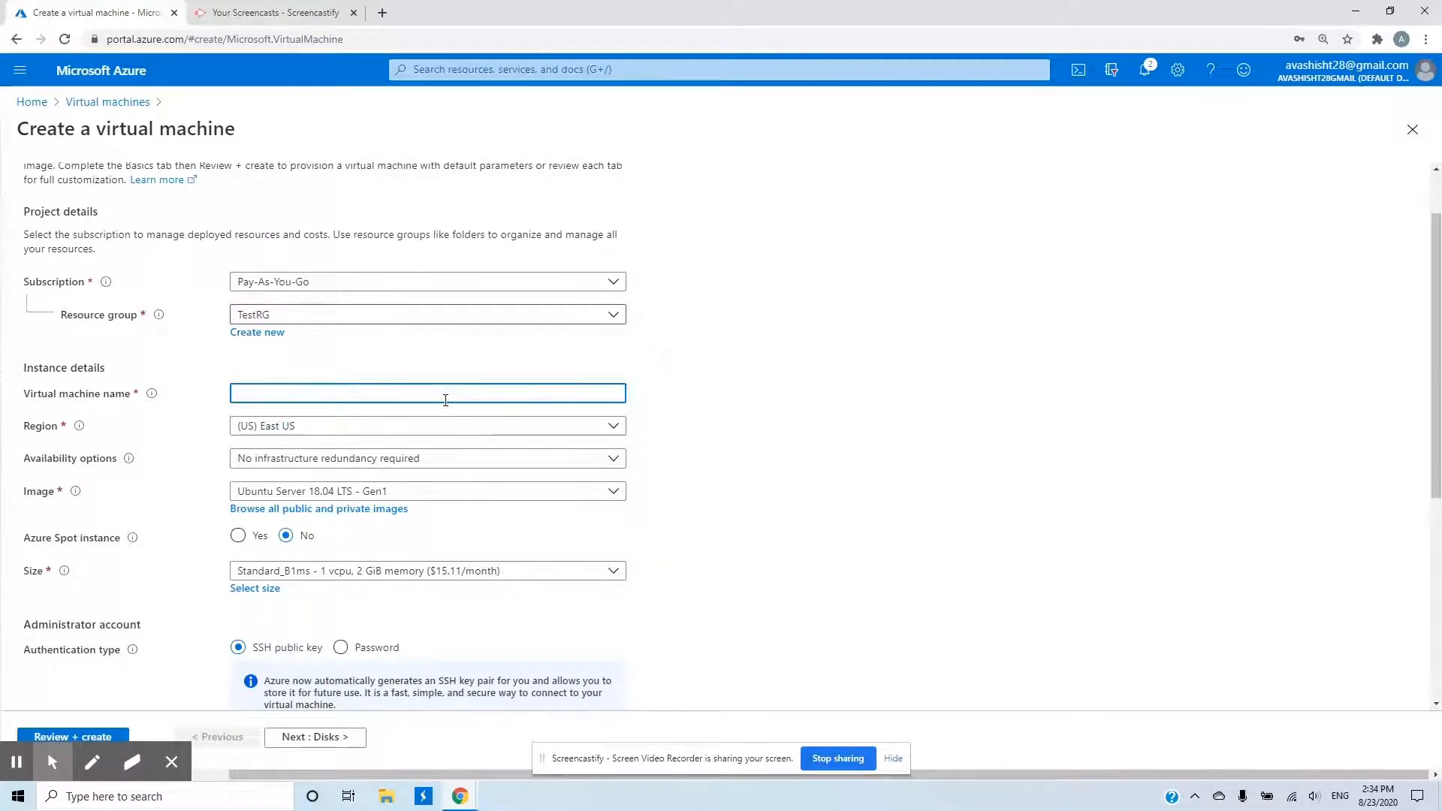
text(WindowsServ)
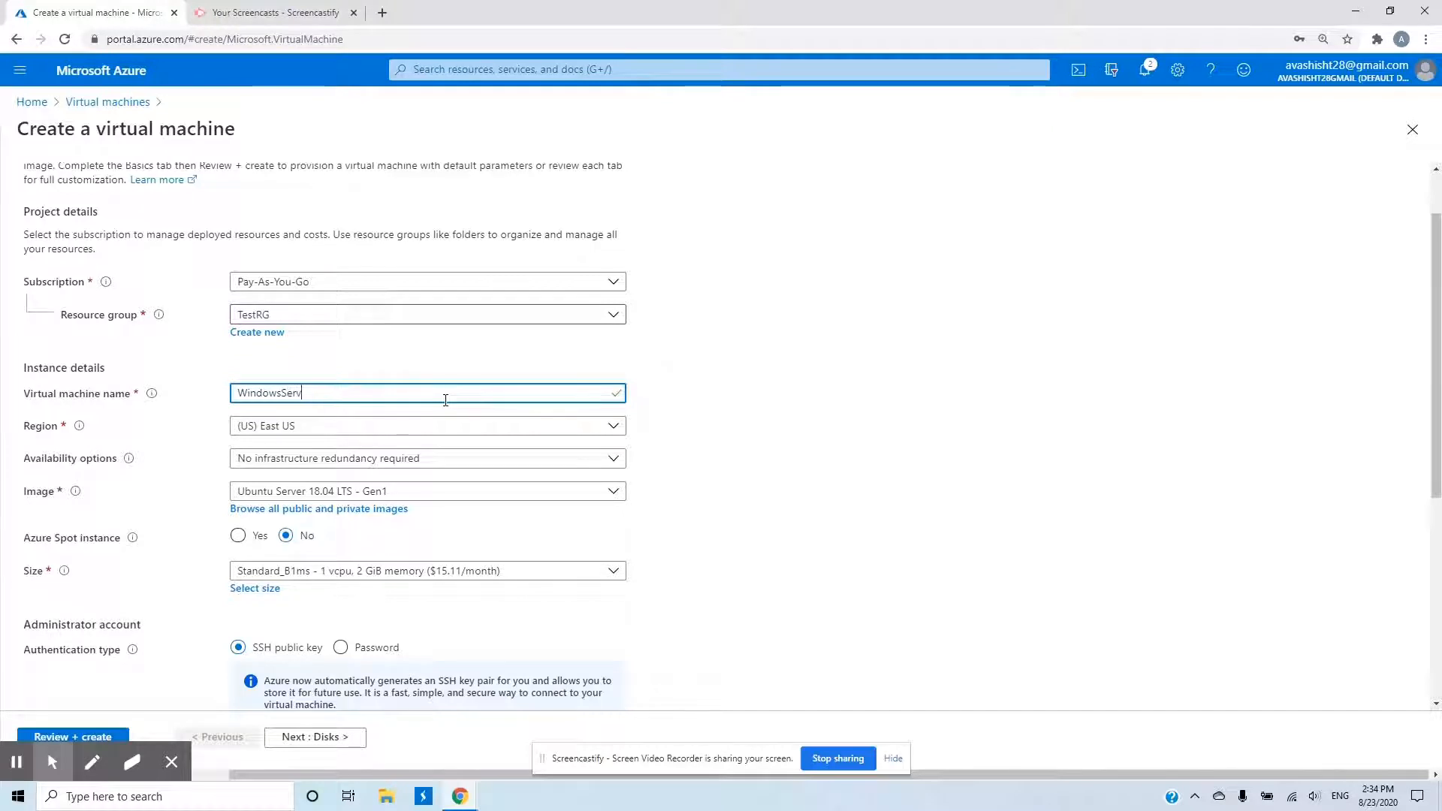
text(er)
click(320, 427)
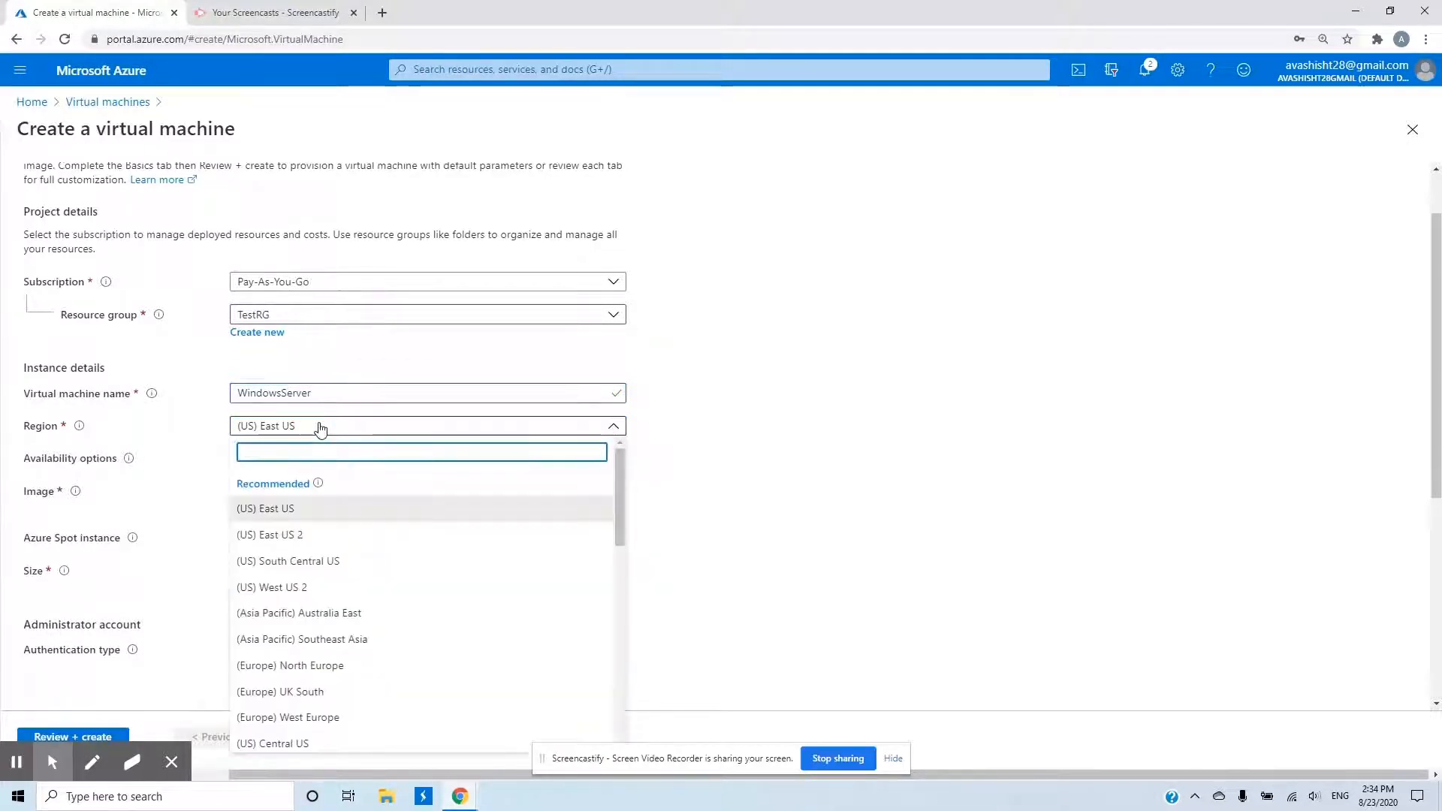
click(321, 428)
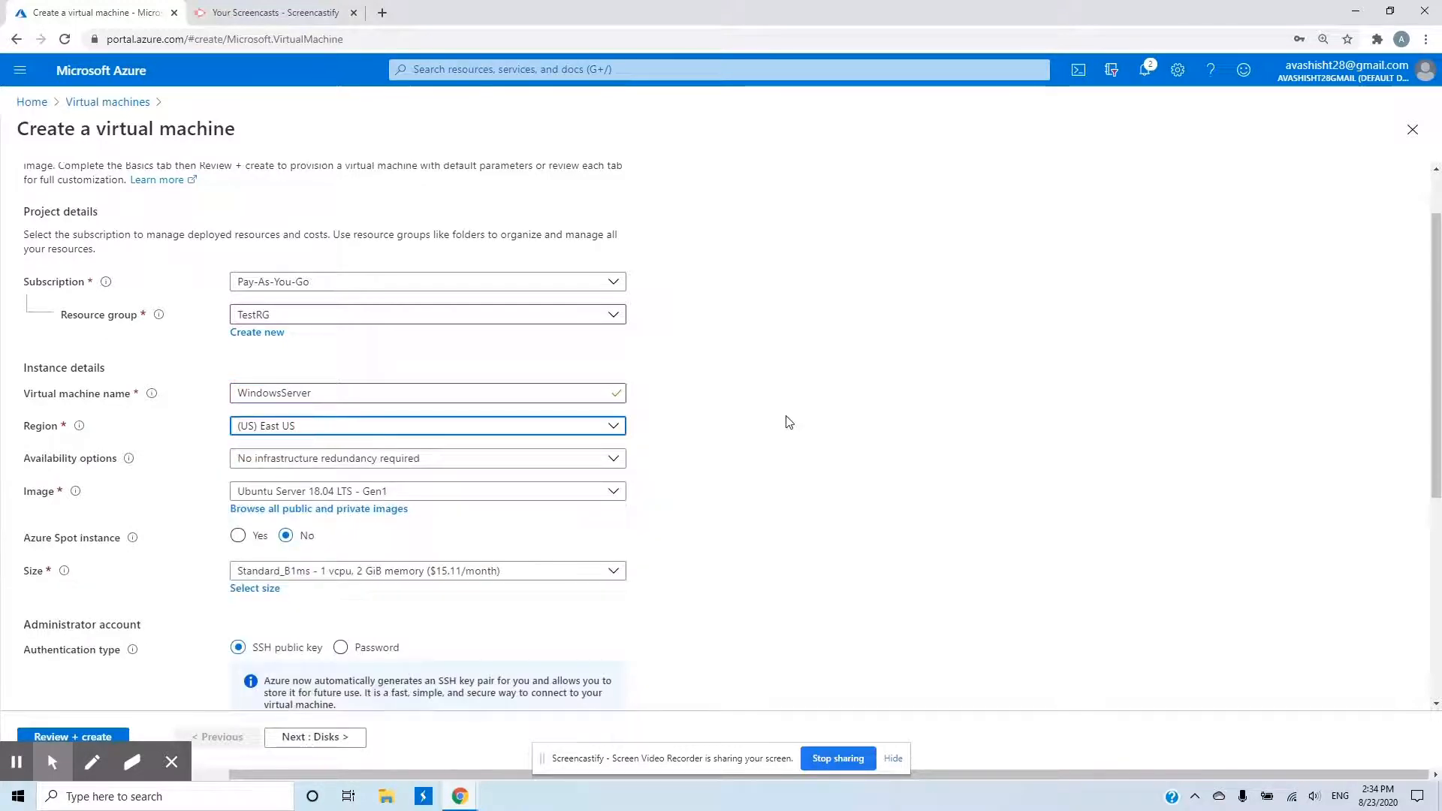
Select Windows Server 2019 Datacenter - Gen1 as the virtual machine's image
scroll(785, 425, down, 1)
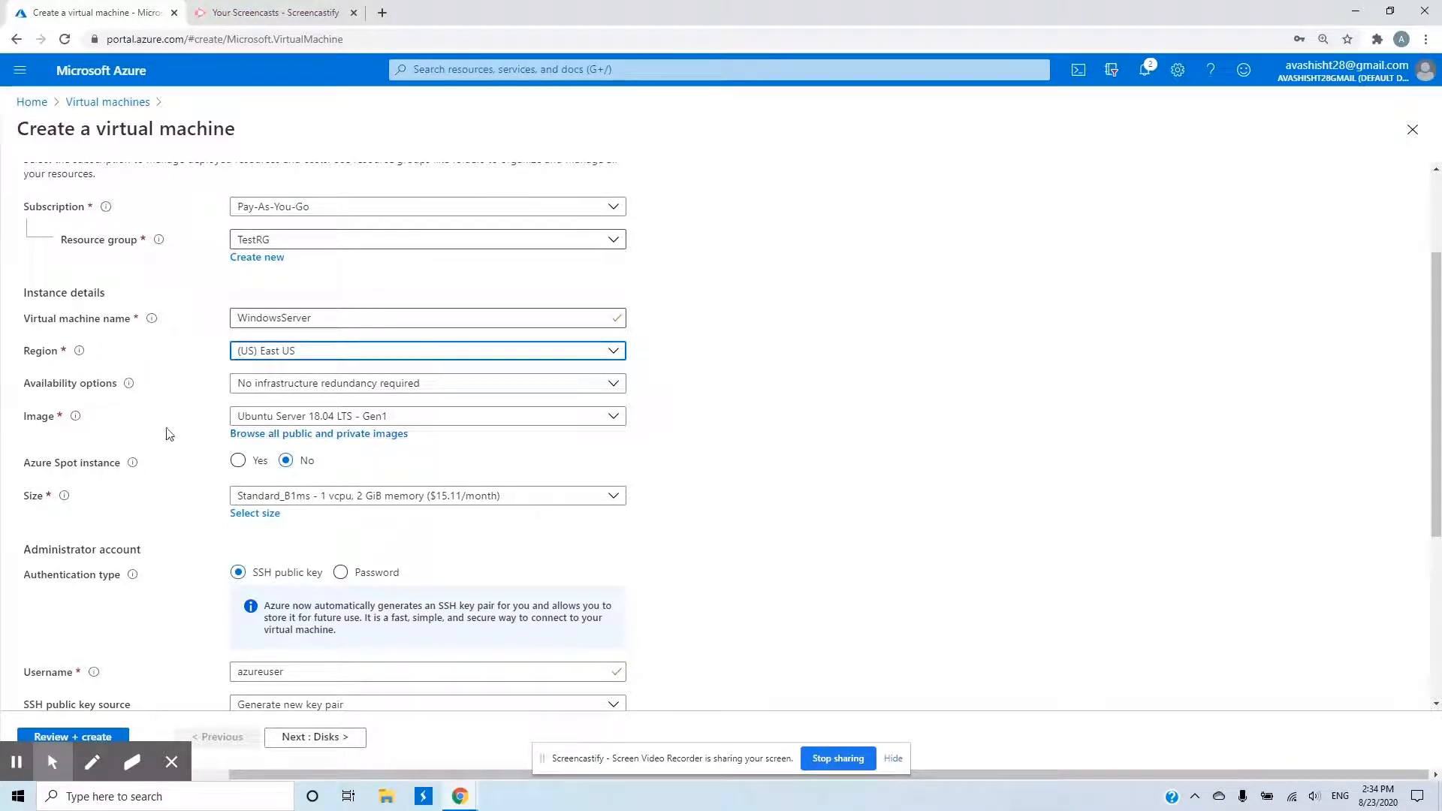
click(334, 417)
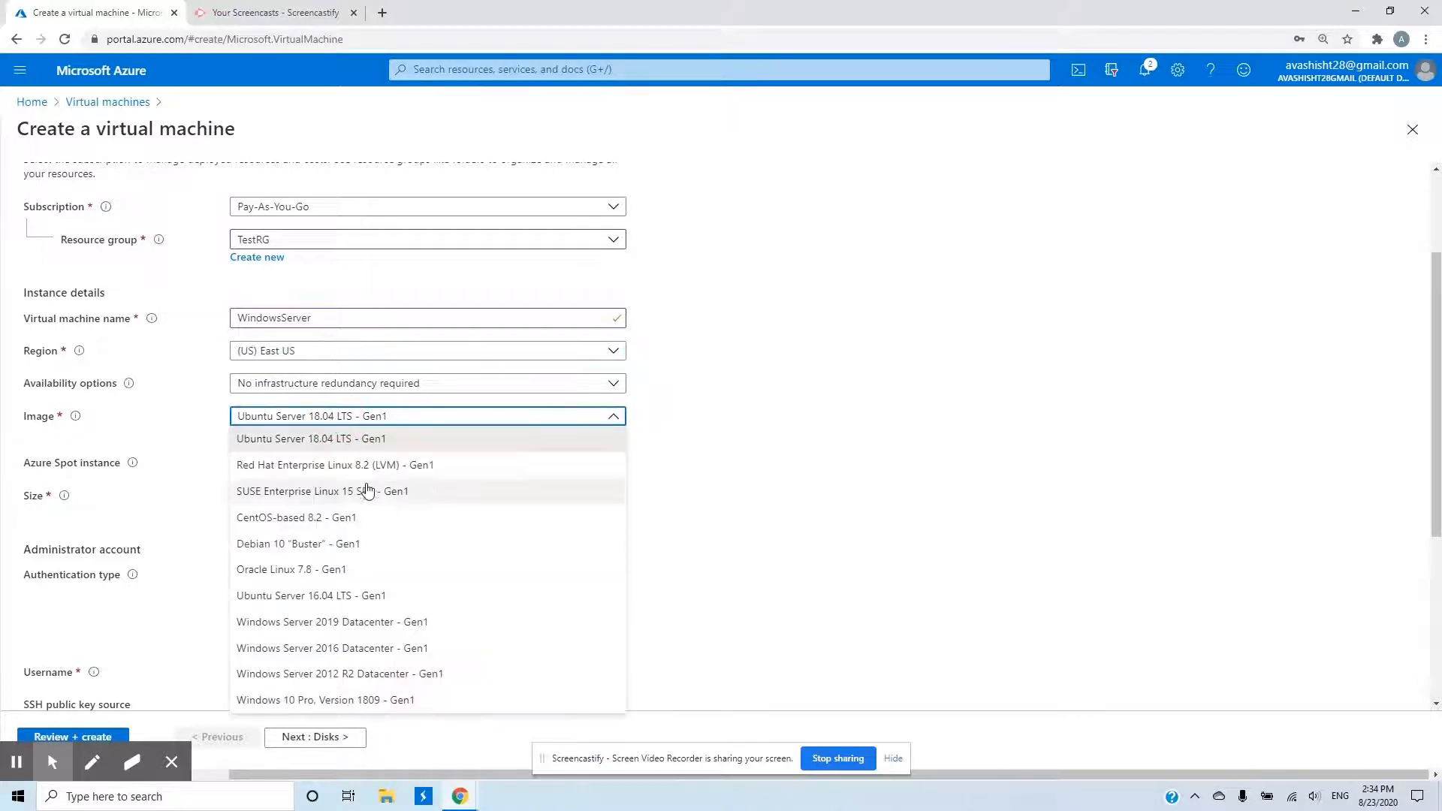
click(308, 625)
scroll(789, 499, down, 1)
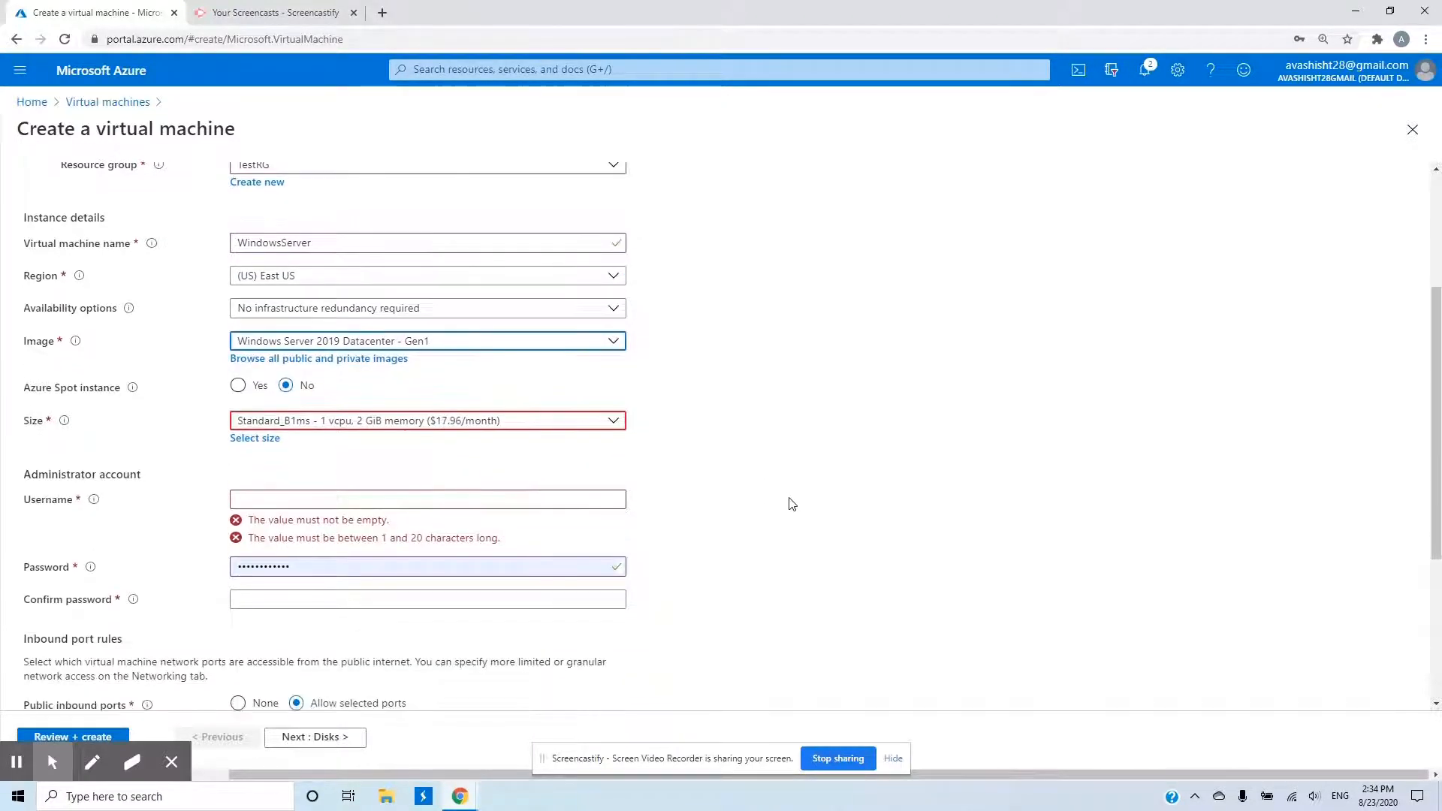
click(812, 485)
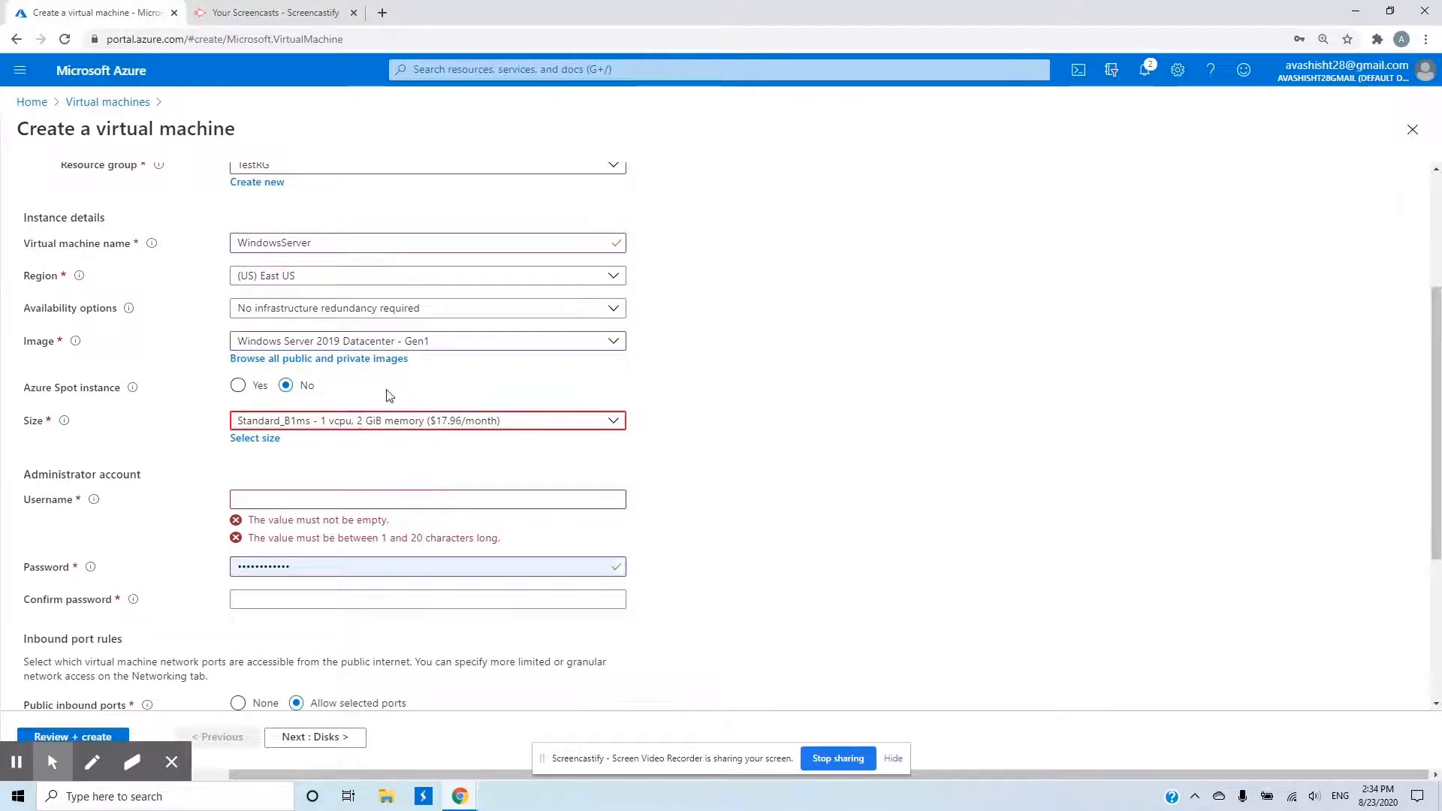
click(364, 425)
click(884, 412)
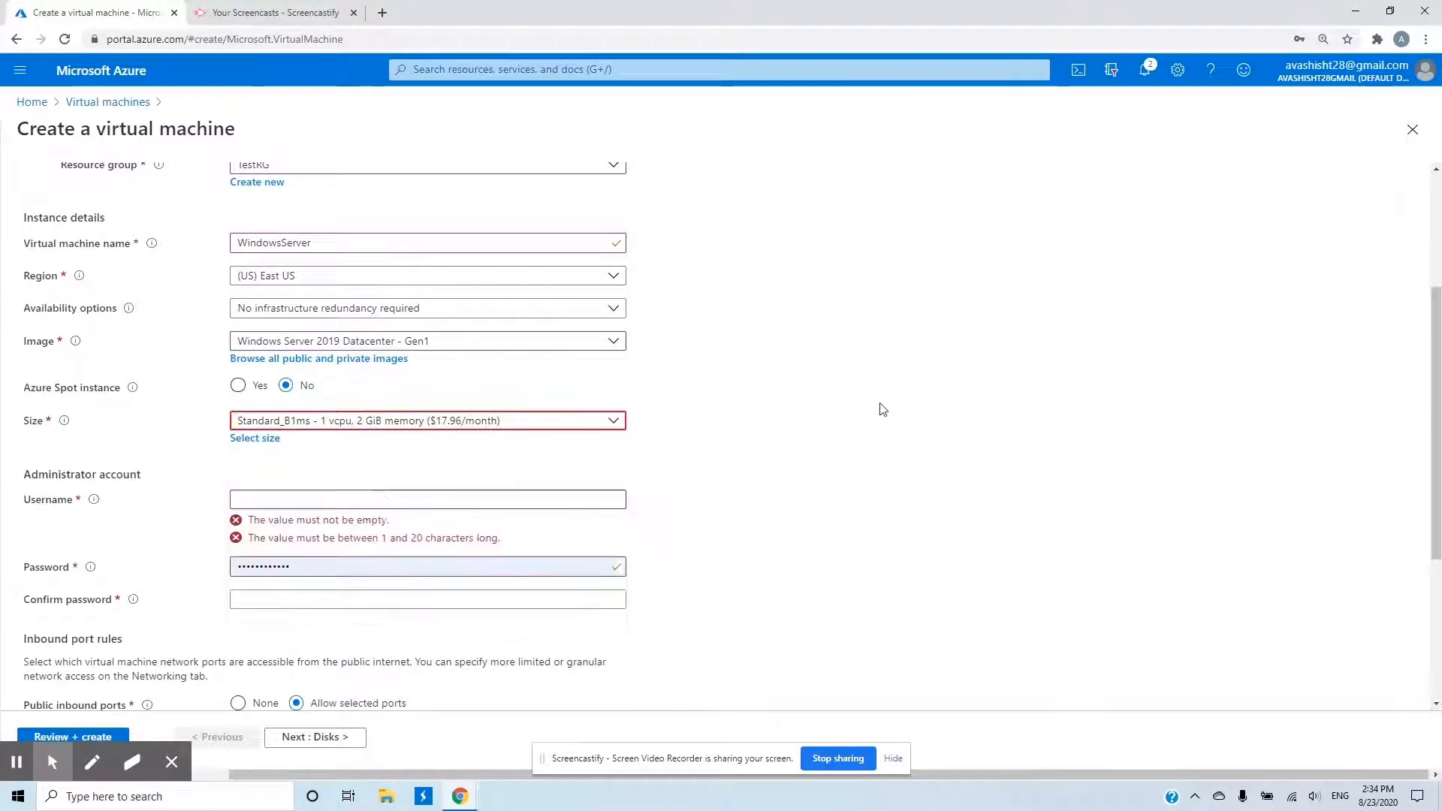
Set the virtual machine's image to Windows Server 2016 Datacenter - Gen1
click(352, 346)
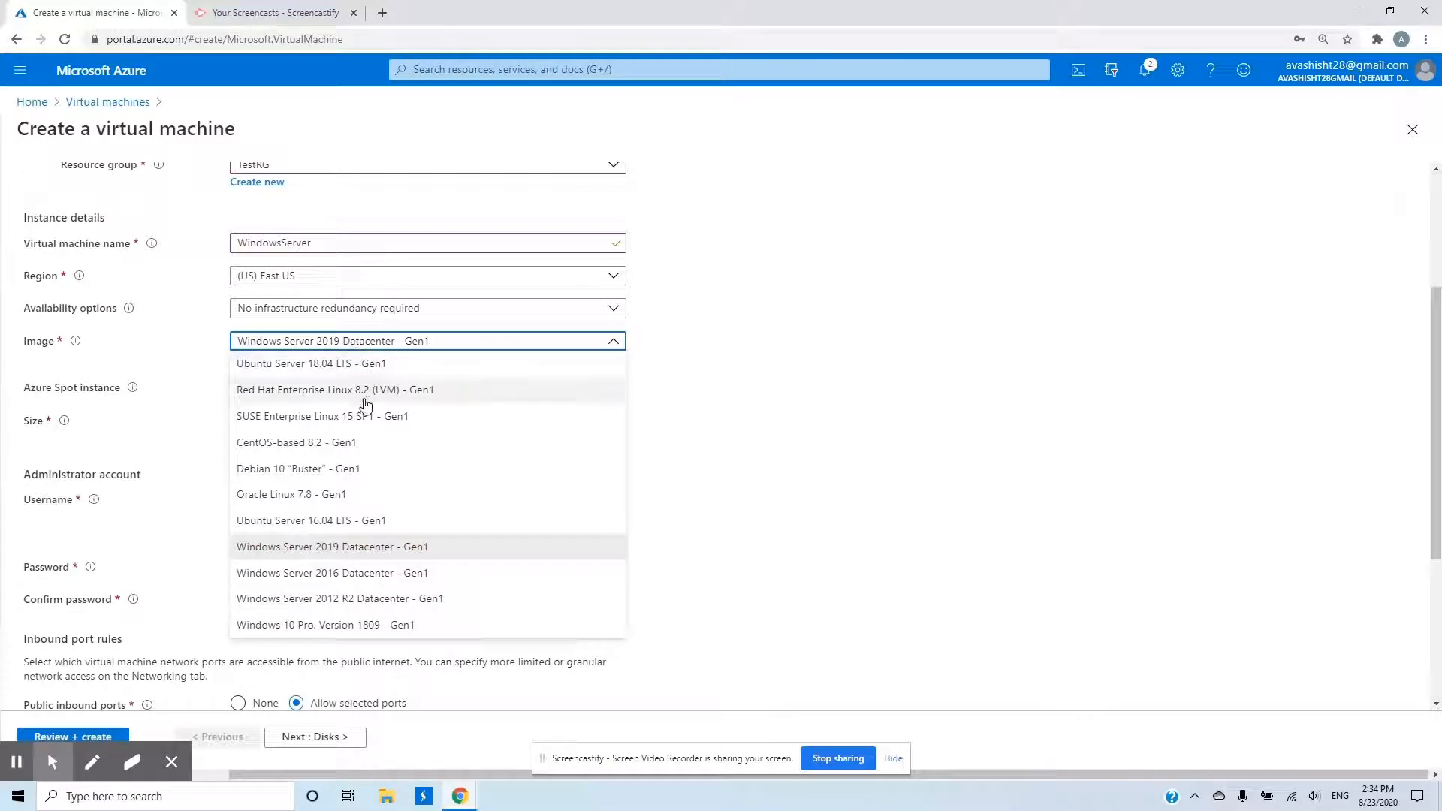
click(356, 573)
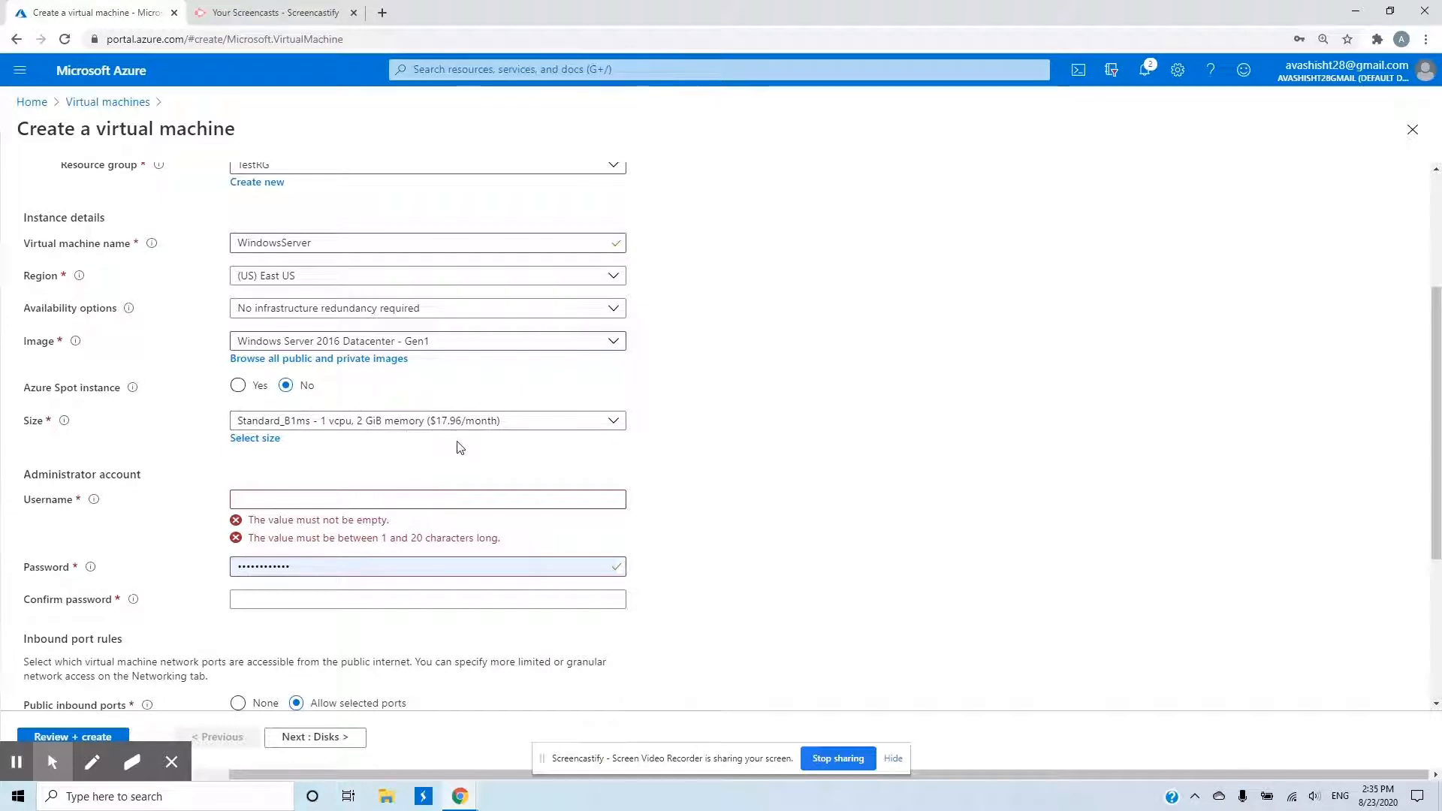
Set the administrator username to poweruser, and enter and confirm the administrator account password
click(343, 498)
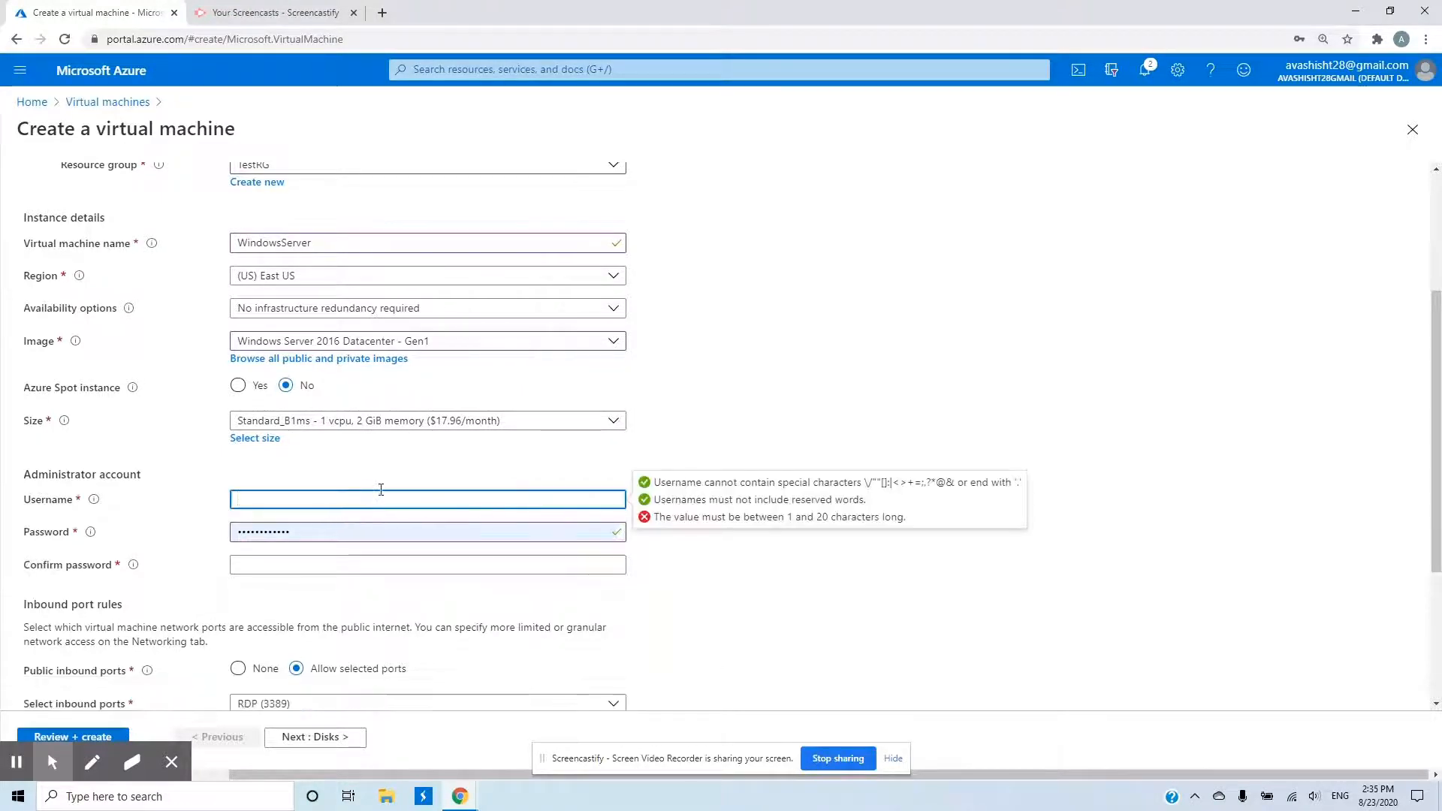
text(poeruse)
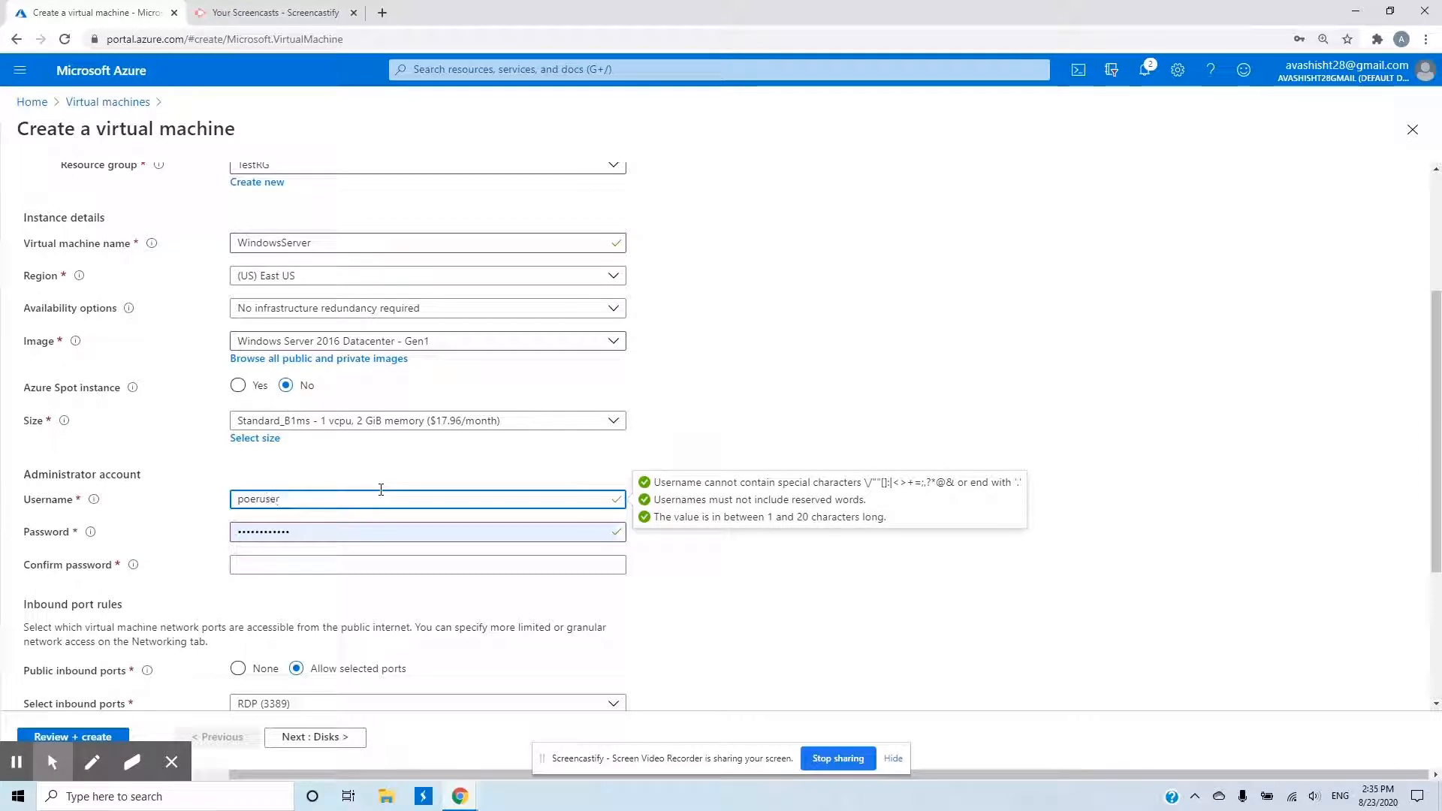
text(r)
key(BackSpace)
text(po)
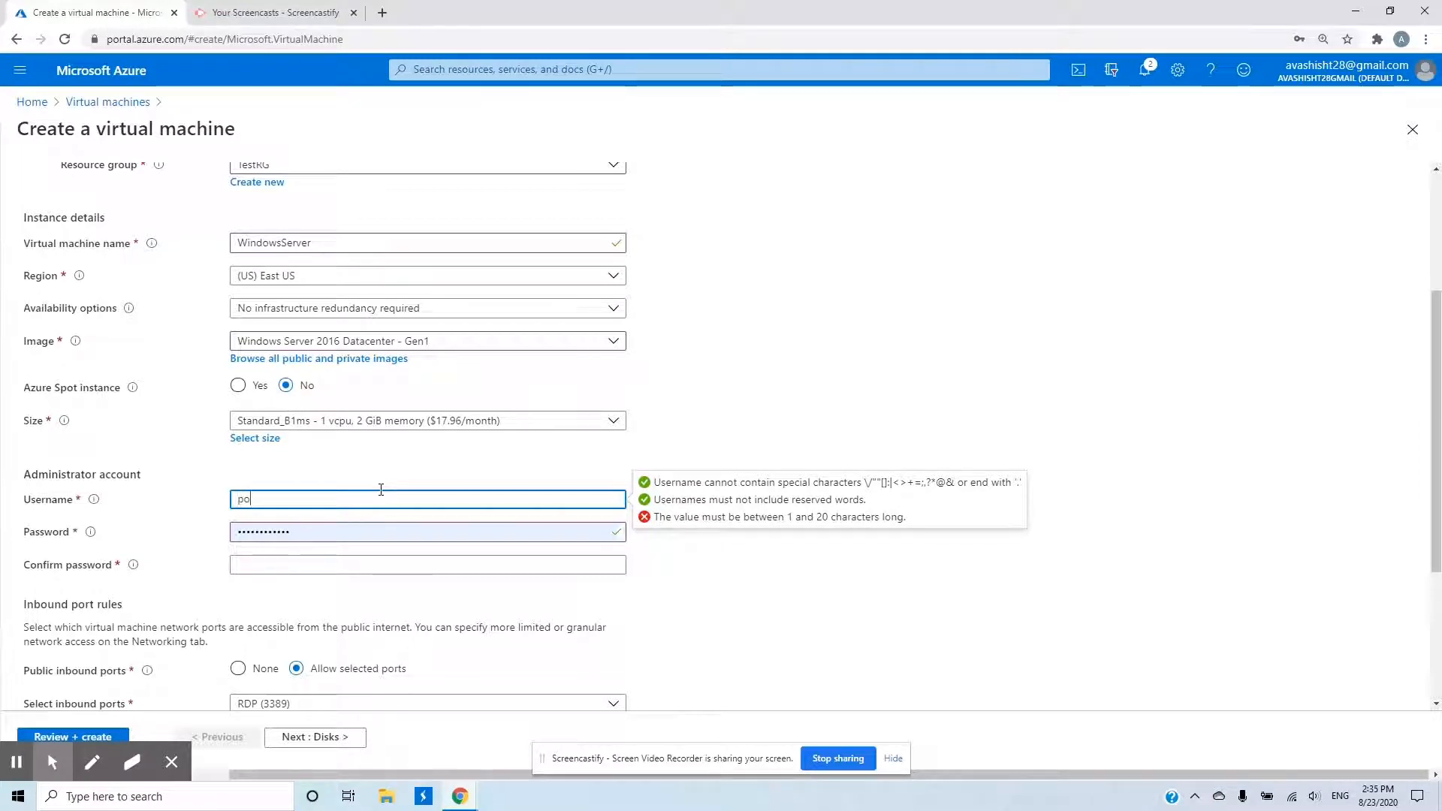
text(weruser)
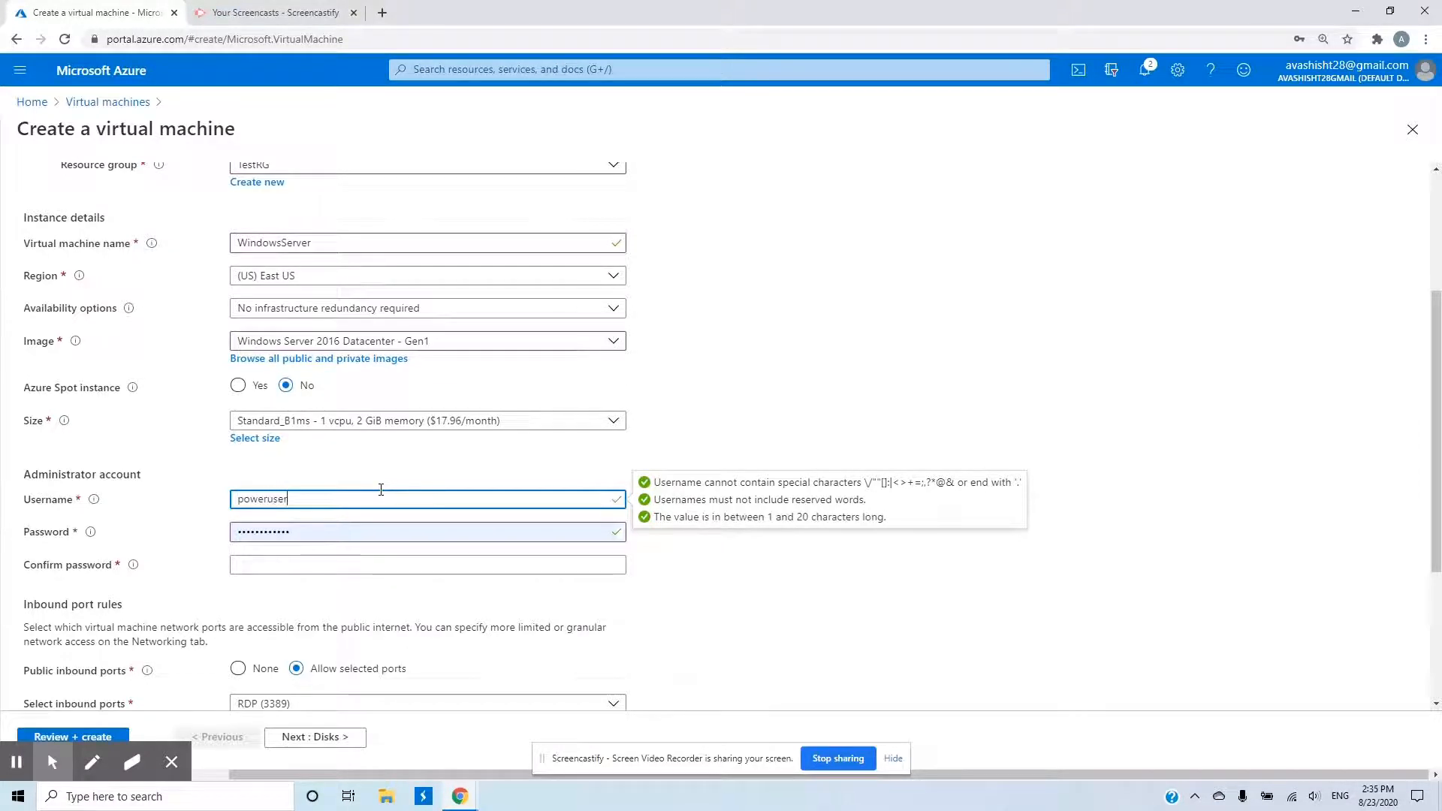
click(182, 535)
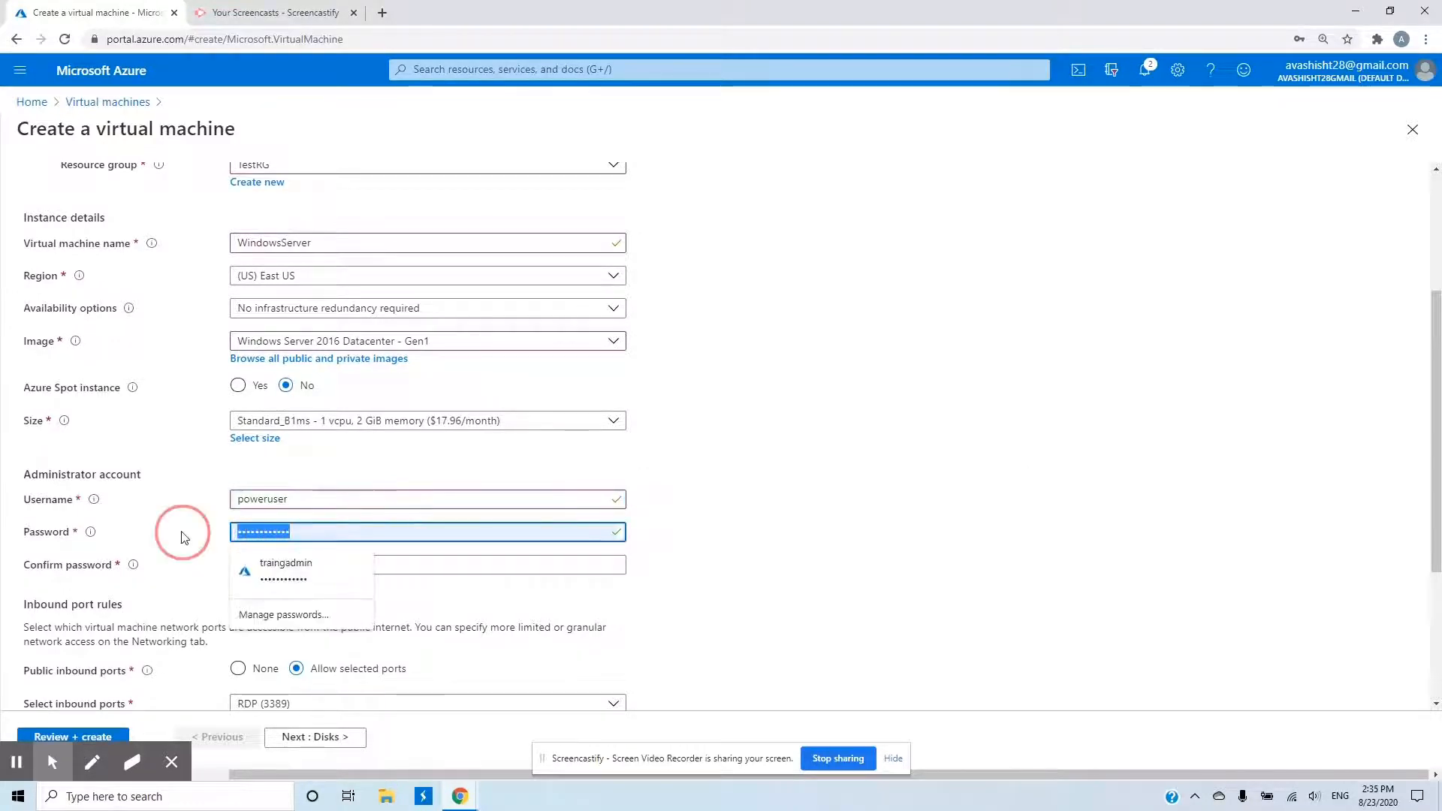
text(•••)
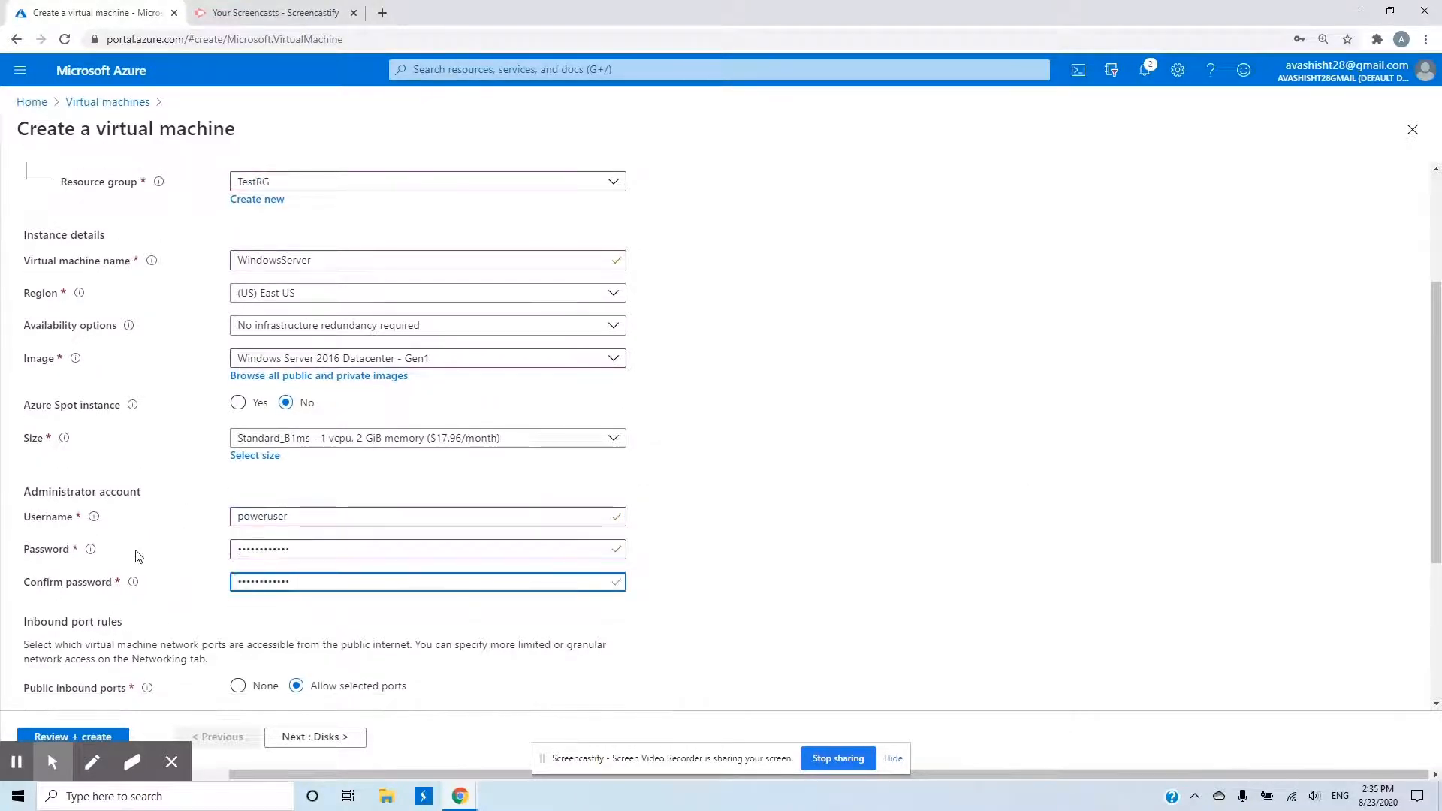
Set the public inbound ports to None in the inbound port rules
scroll(907, 460, down, 1)
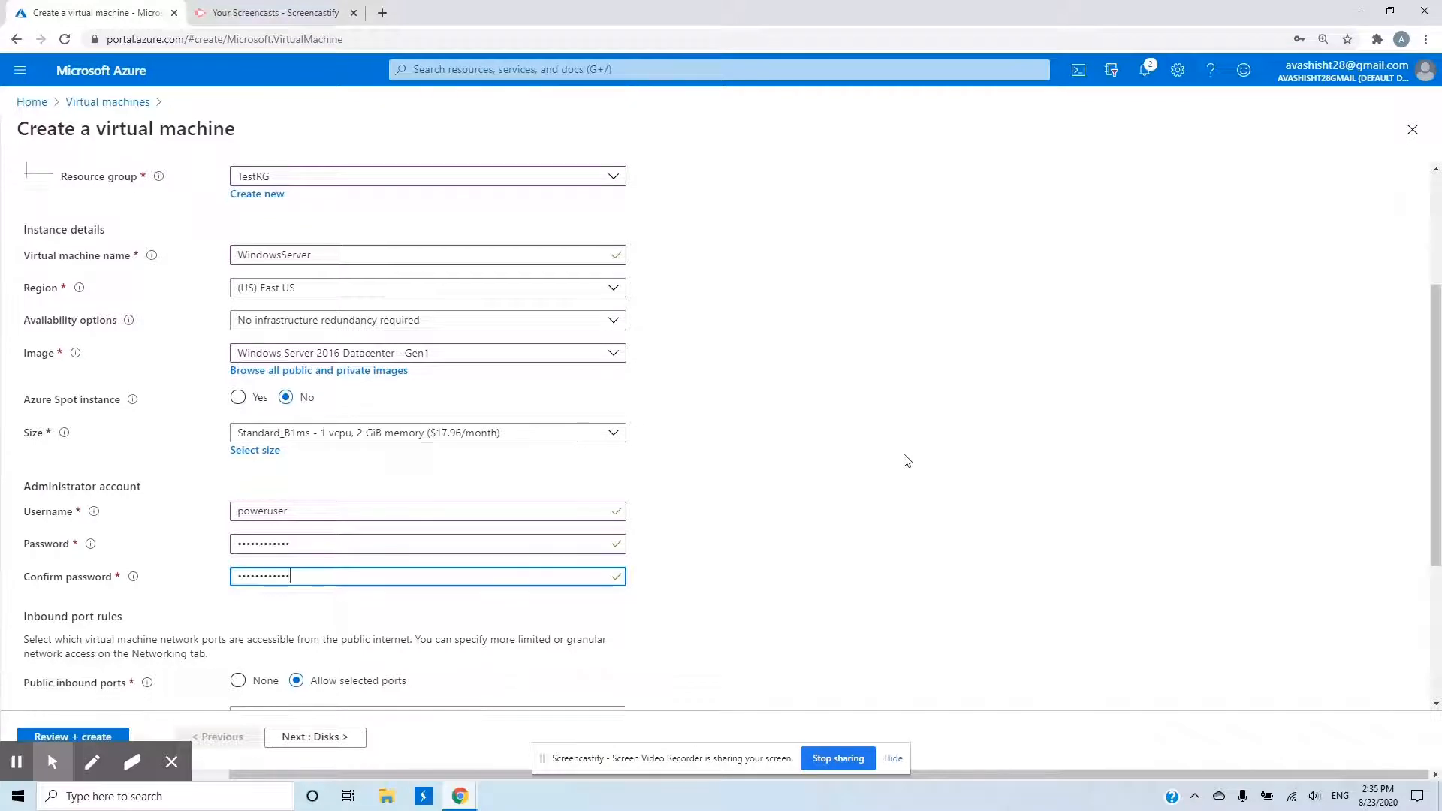
scroll(908, 461, down, 3)
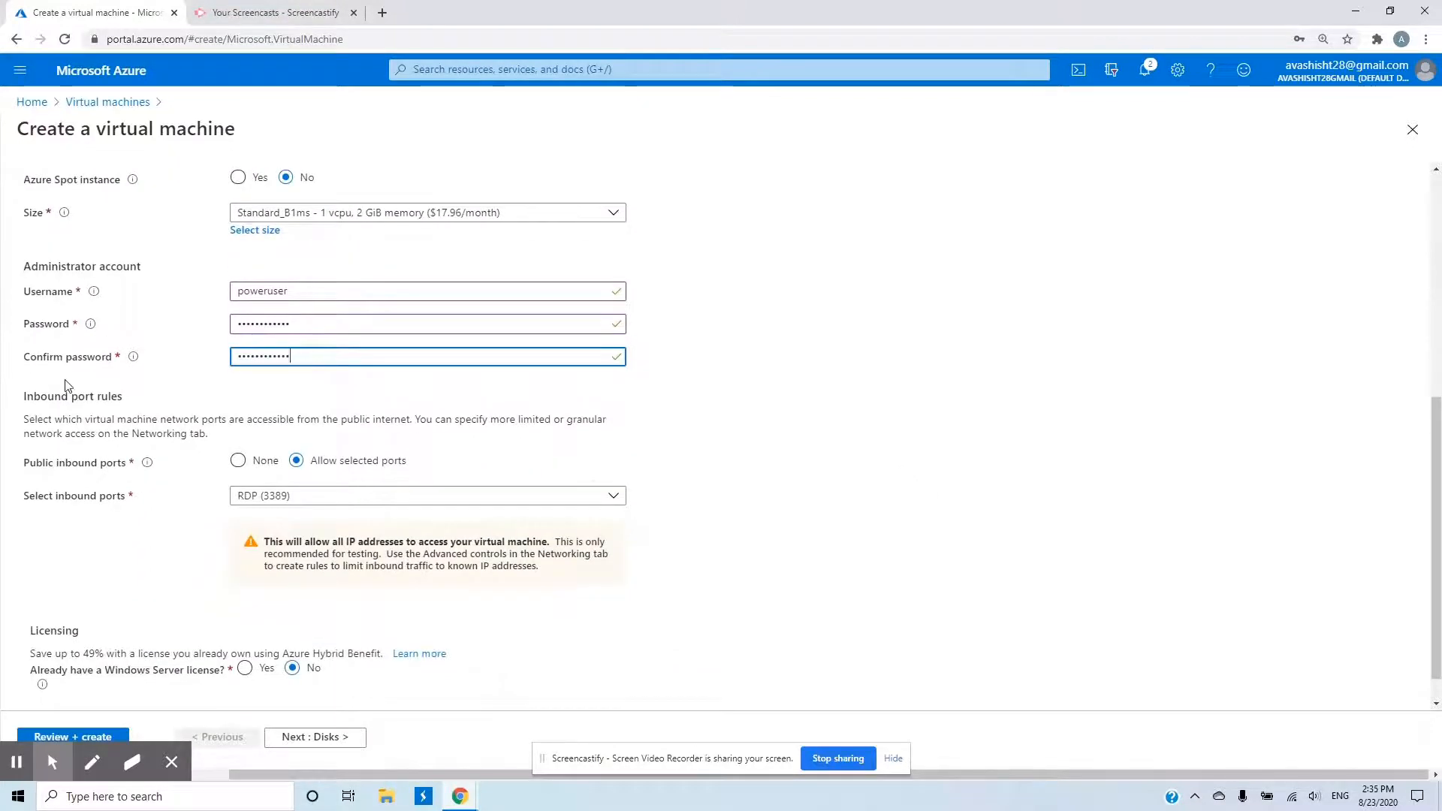
scroll(875, 469, down, 1)
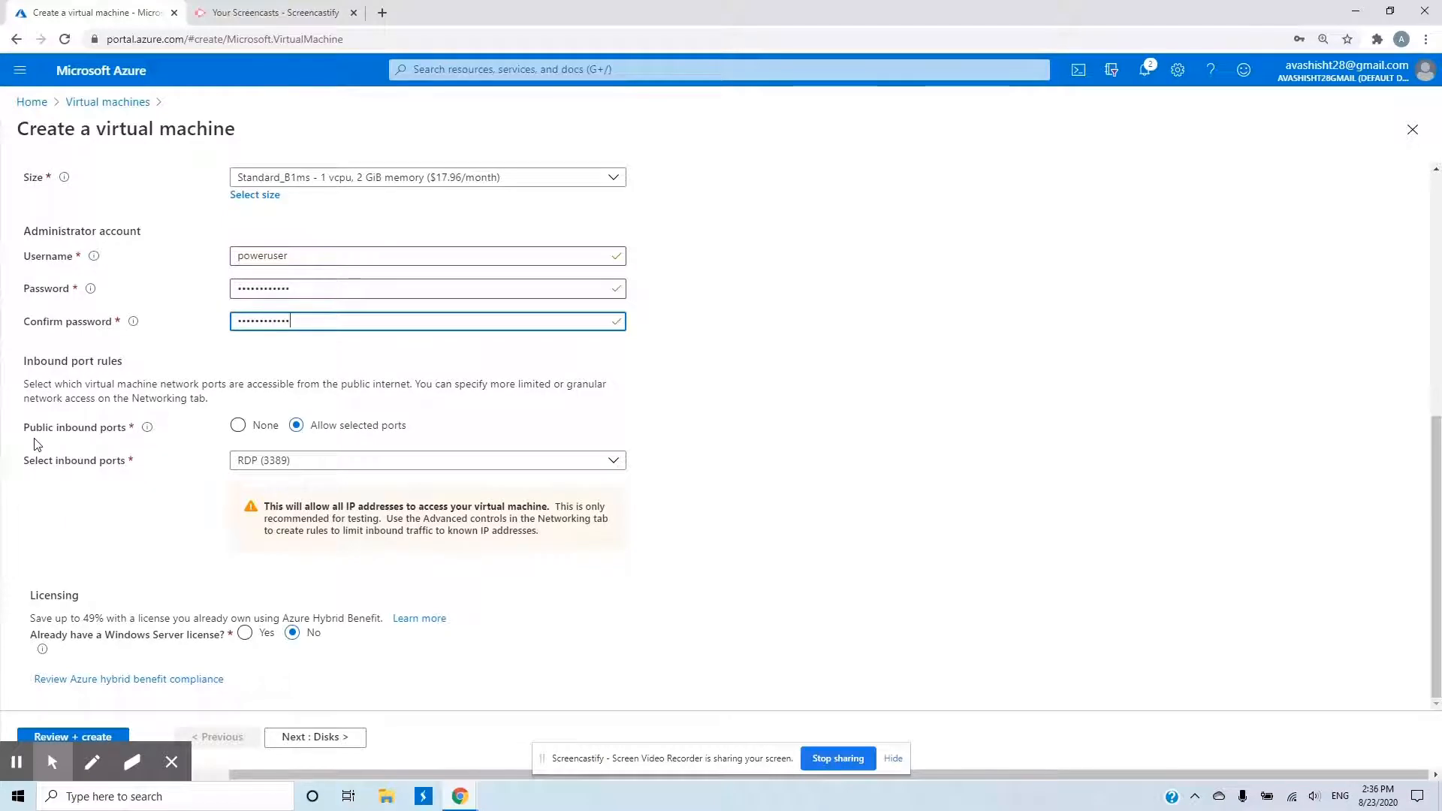
click(237, 426)
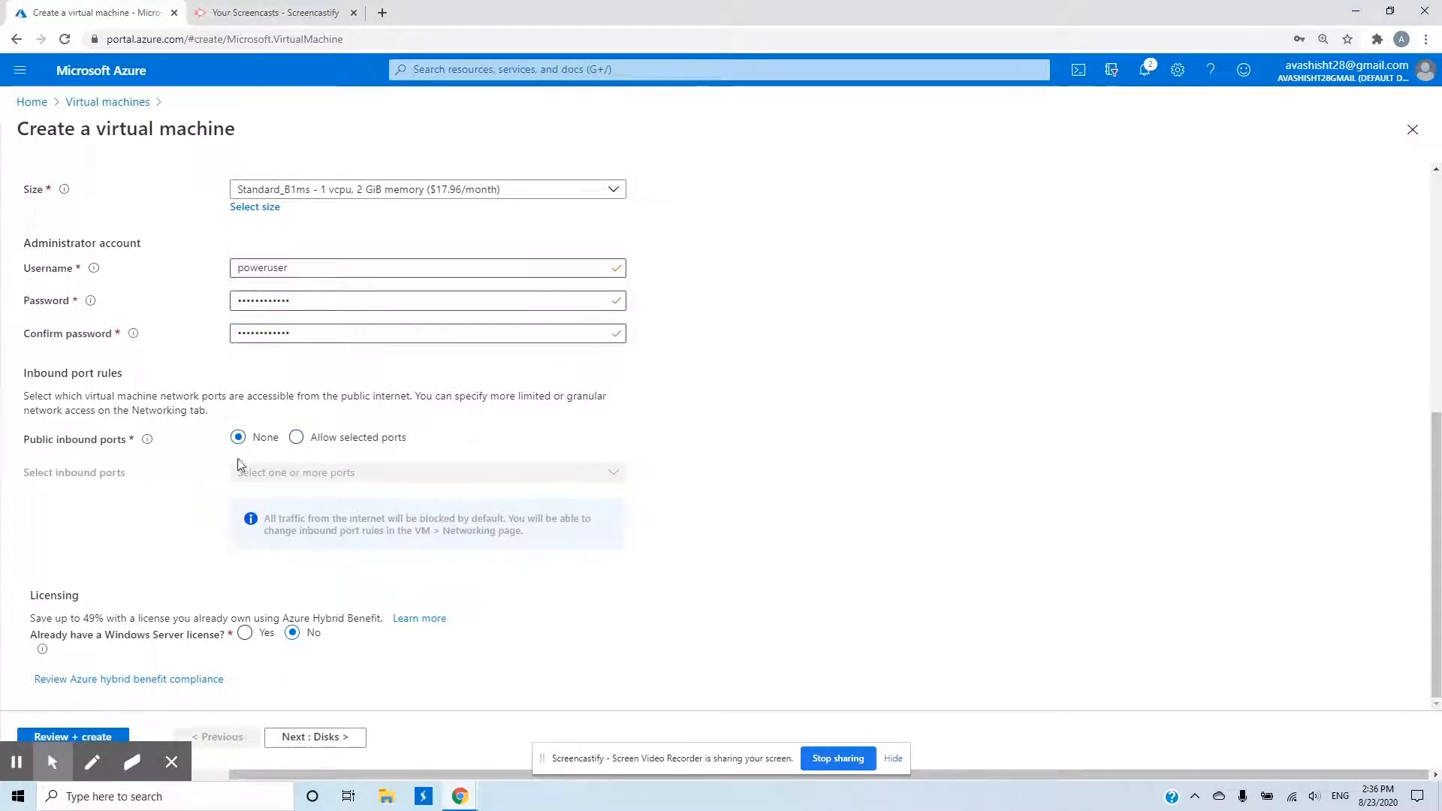
Allow selected public inbound ports and choose RDP (3389) in the inbound port rules
click(296, 437)
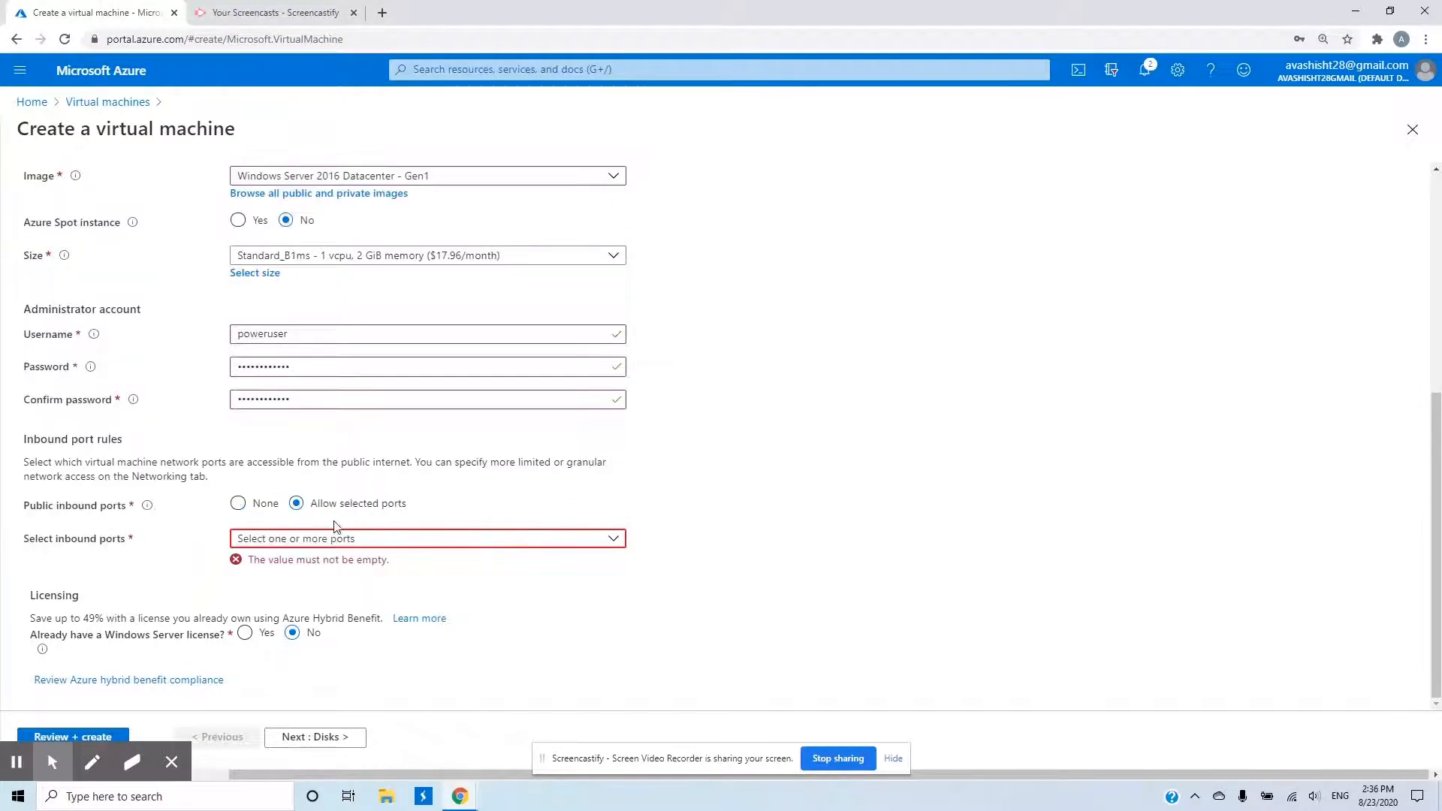
click(471, 541)
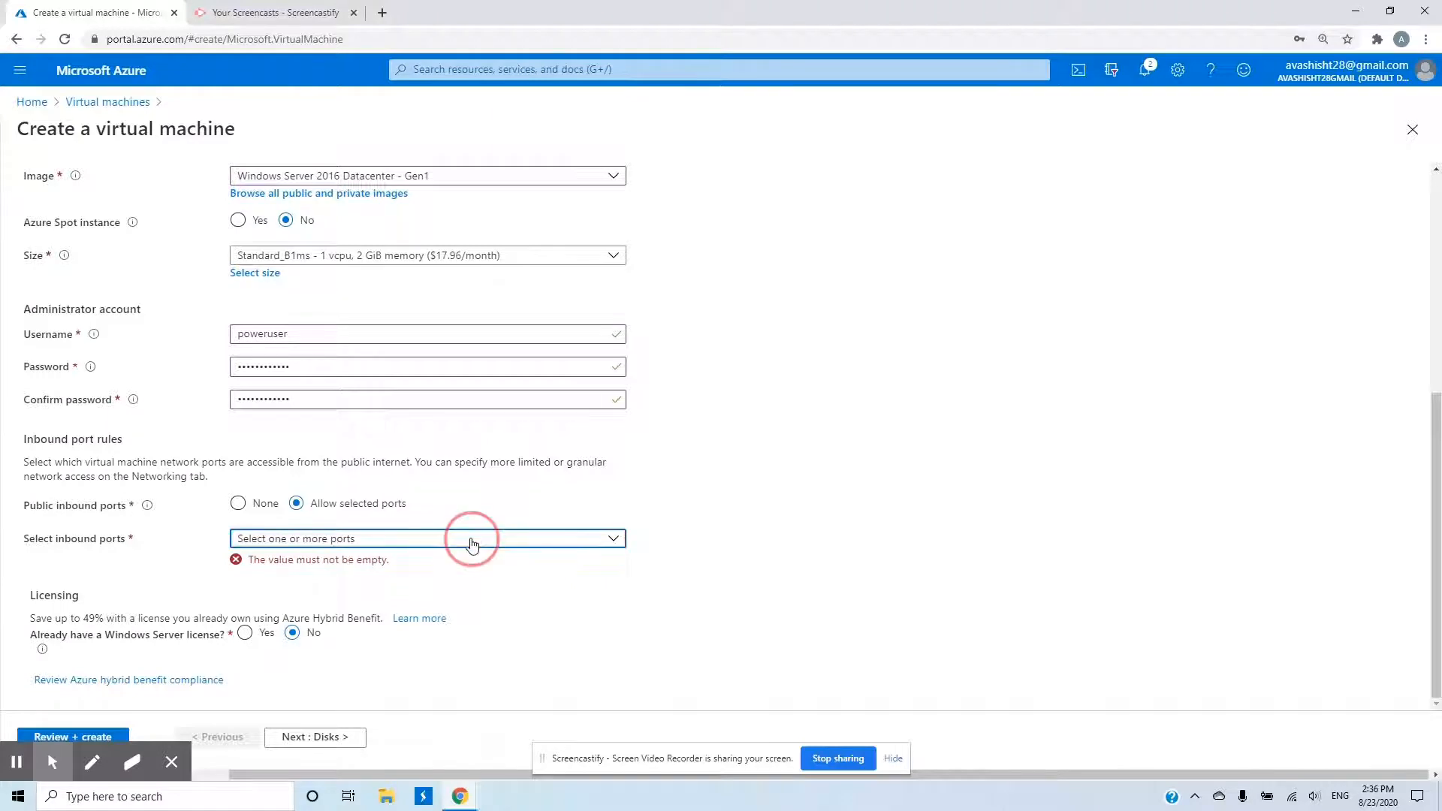
click(317, 650)
click(245, 641)
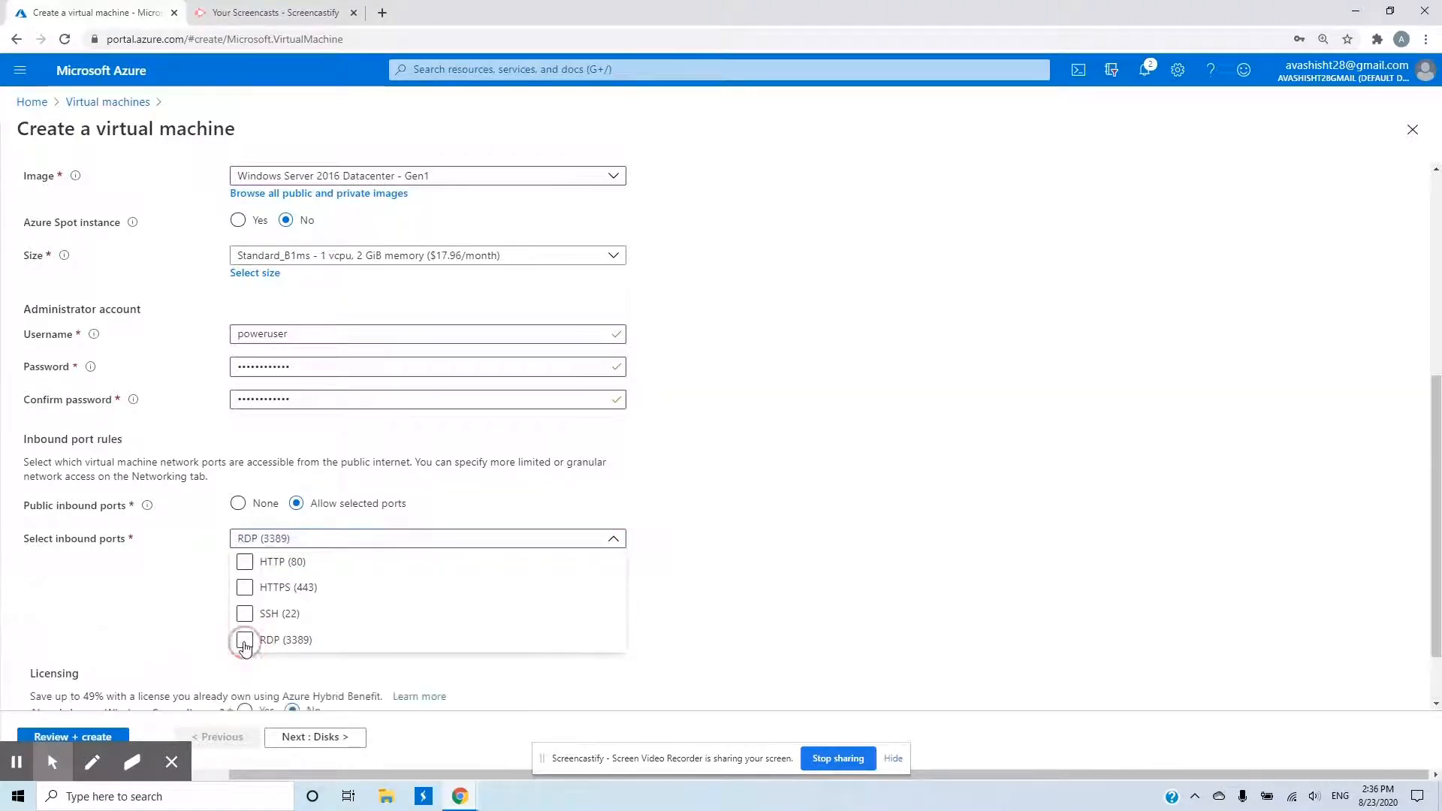
click(811, 486)
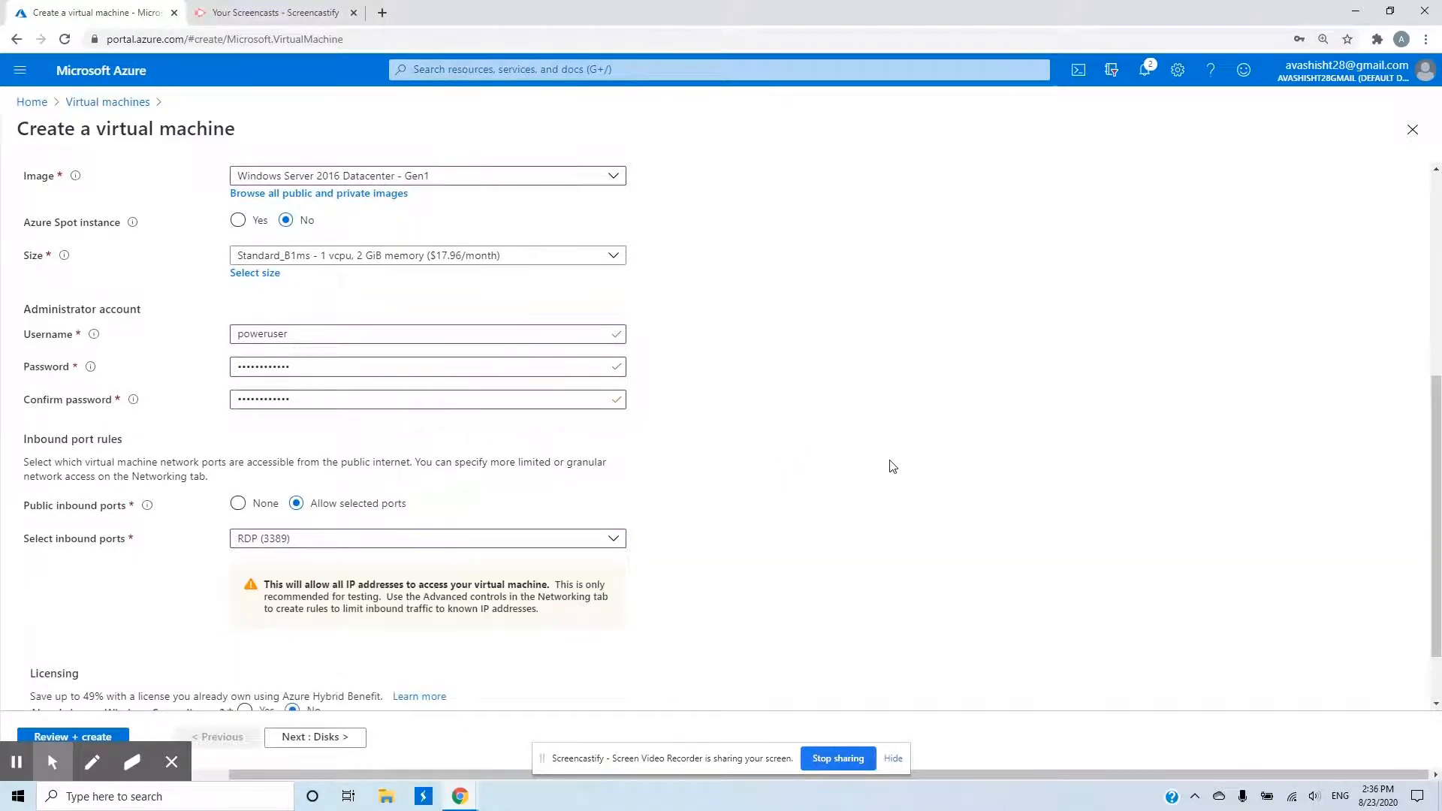
scroll(892, 467, down, 1)
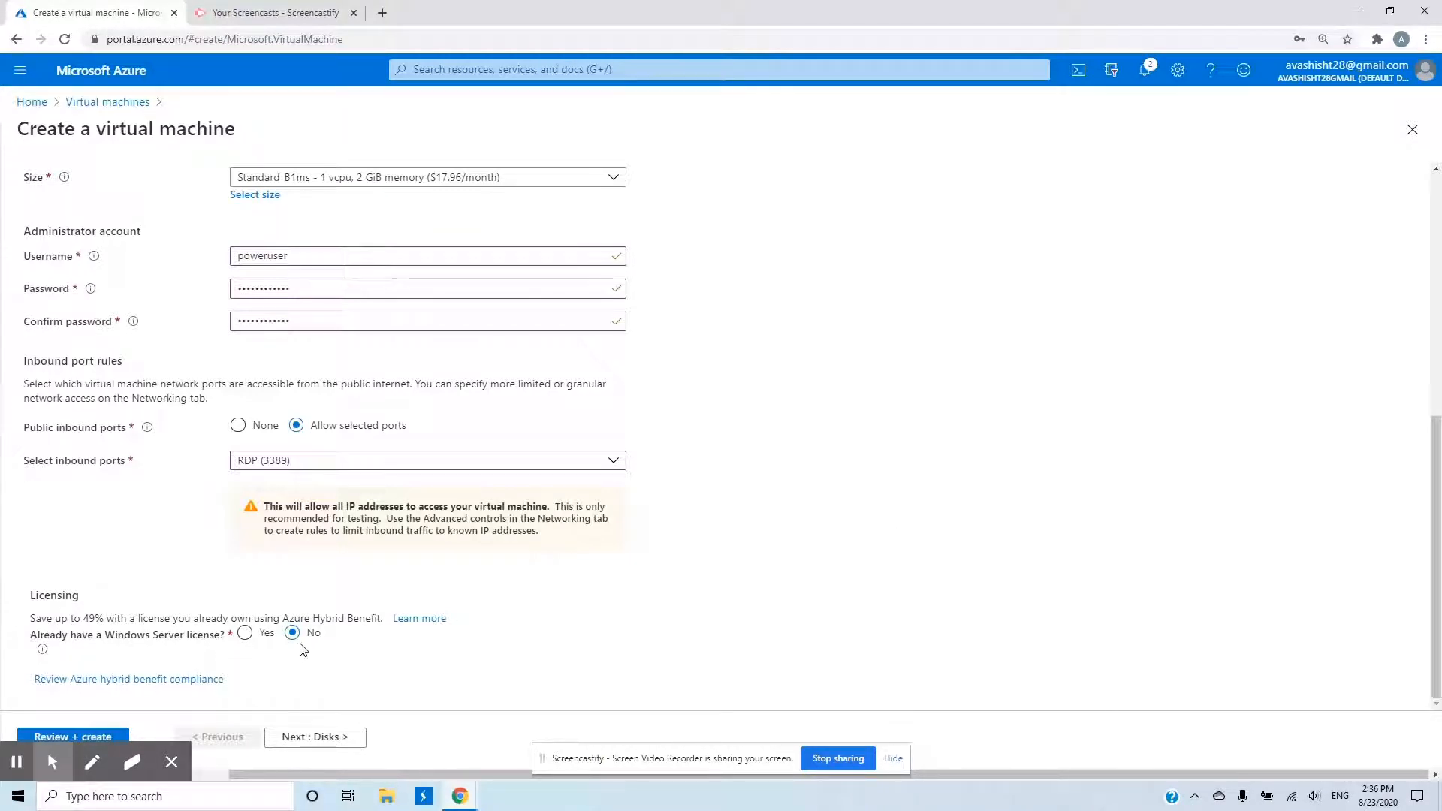
Review the available OS disk types and encryption types in the virtual machine's disk options
click(346, 738)
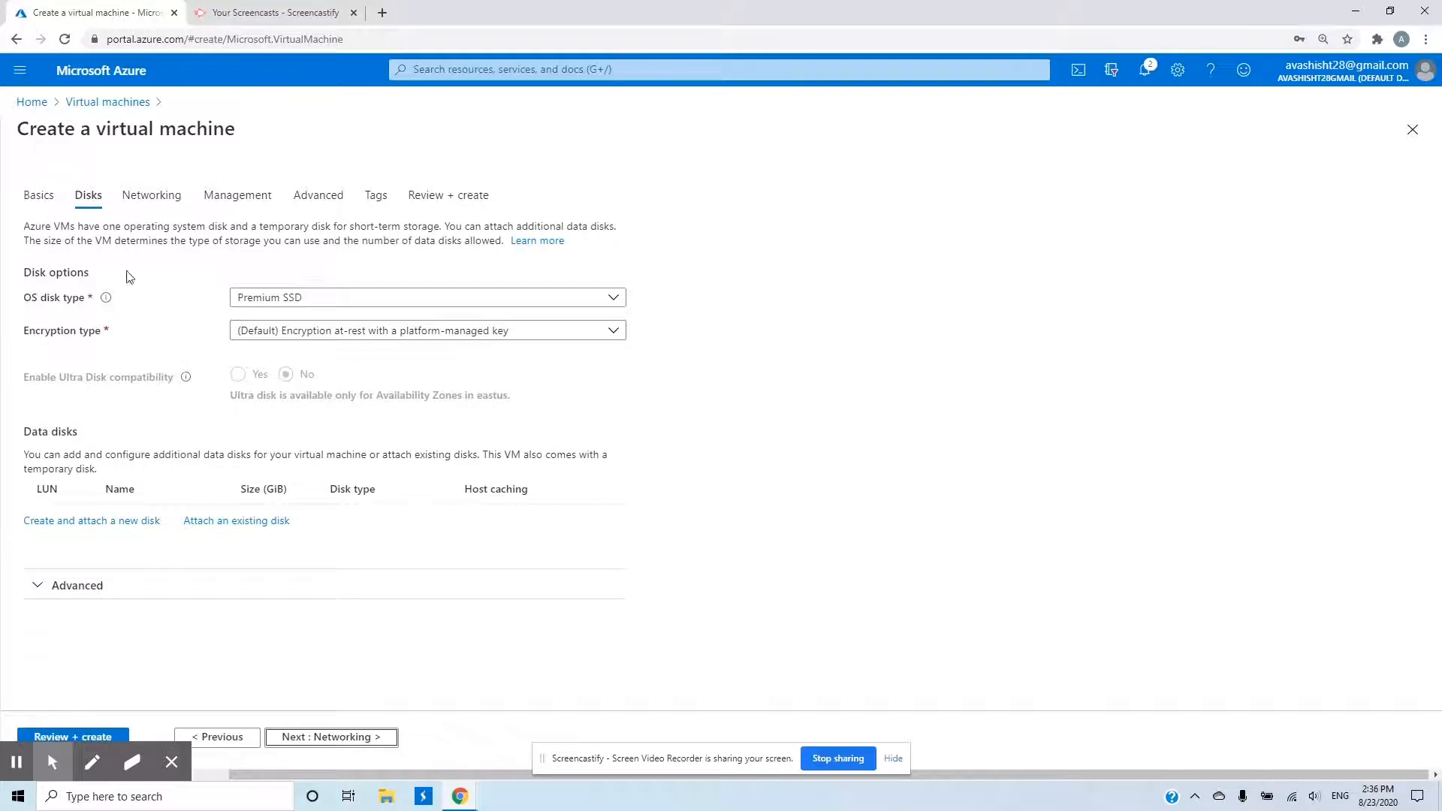
click(303, 300)
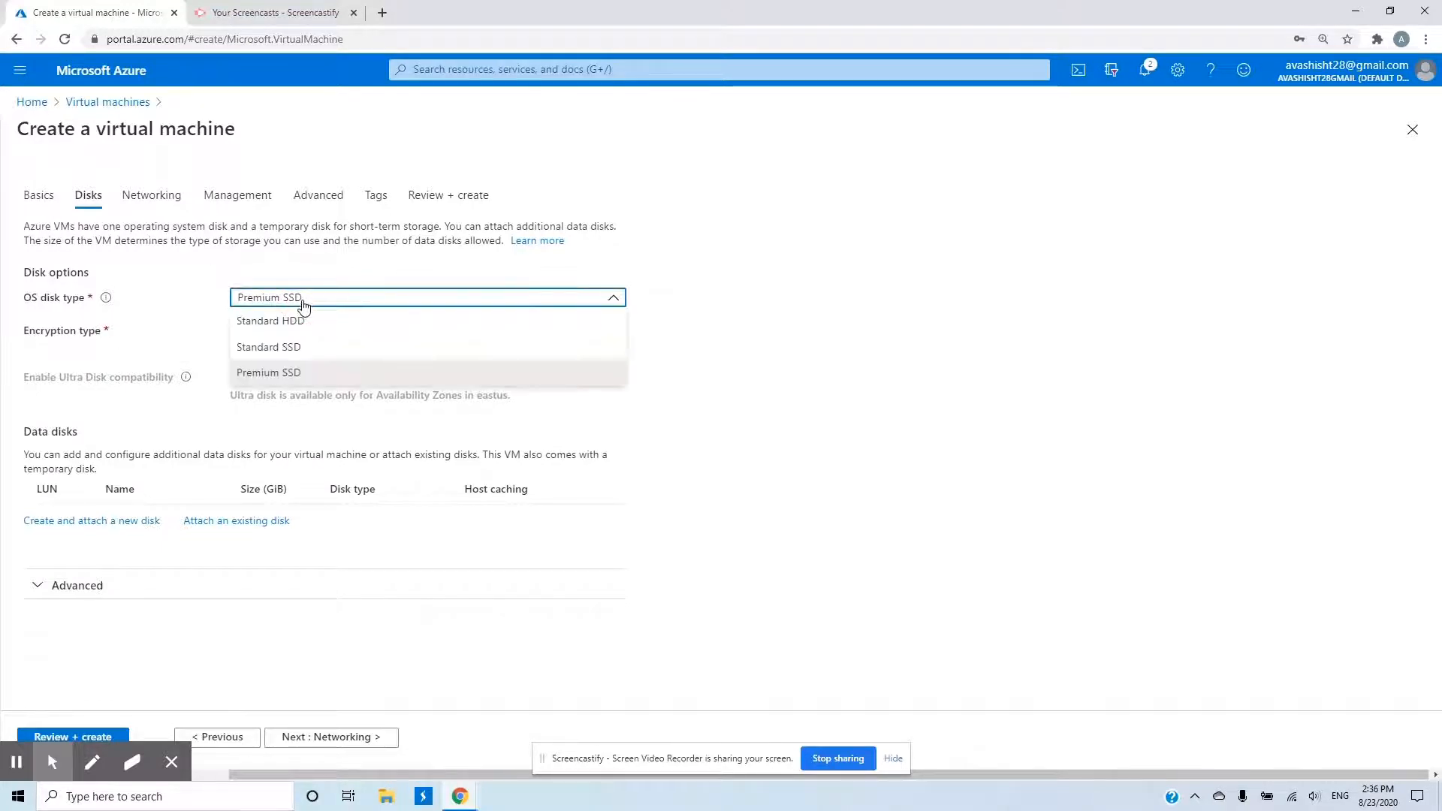
click(302, 300)
click(282, 333)
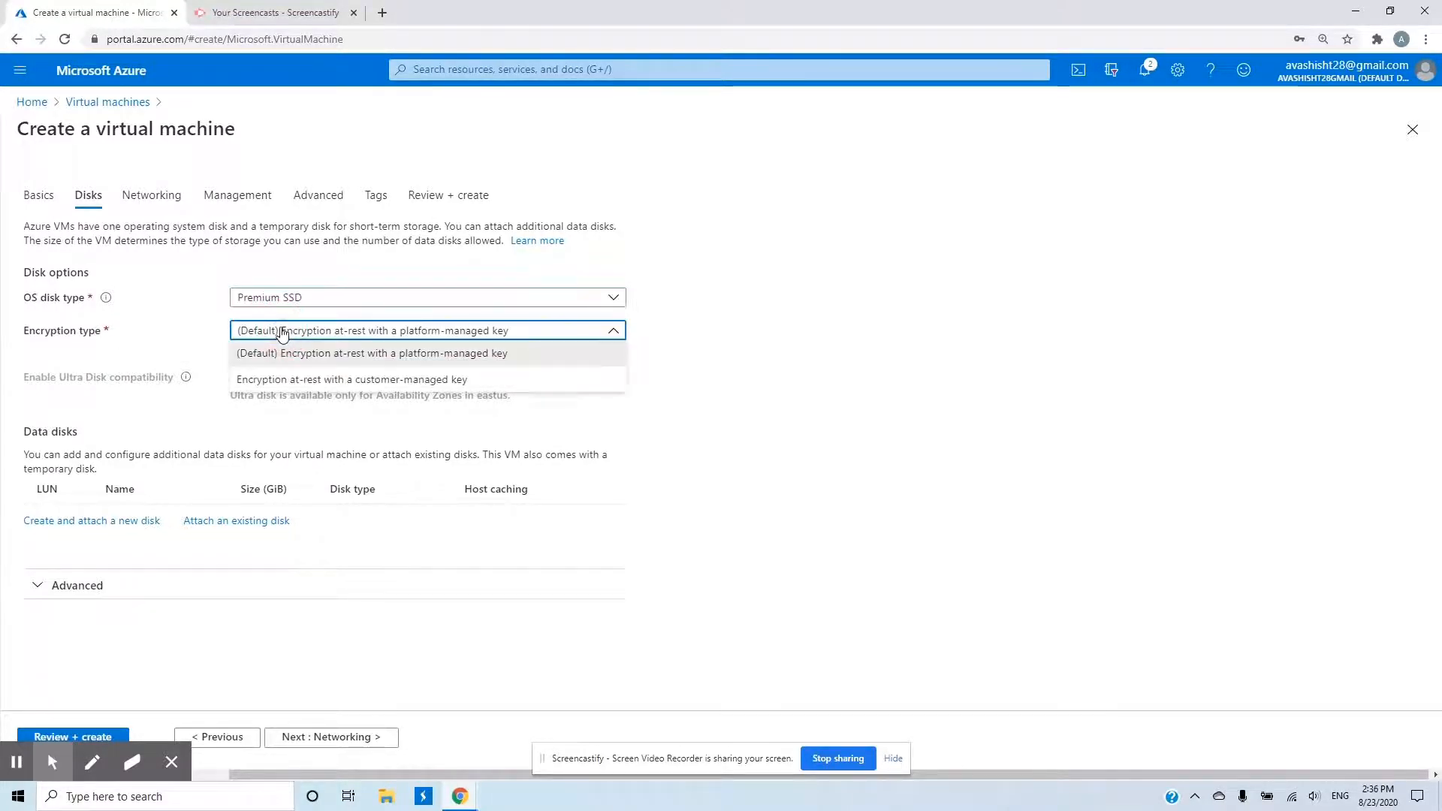
click(281, 332)
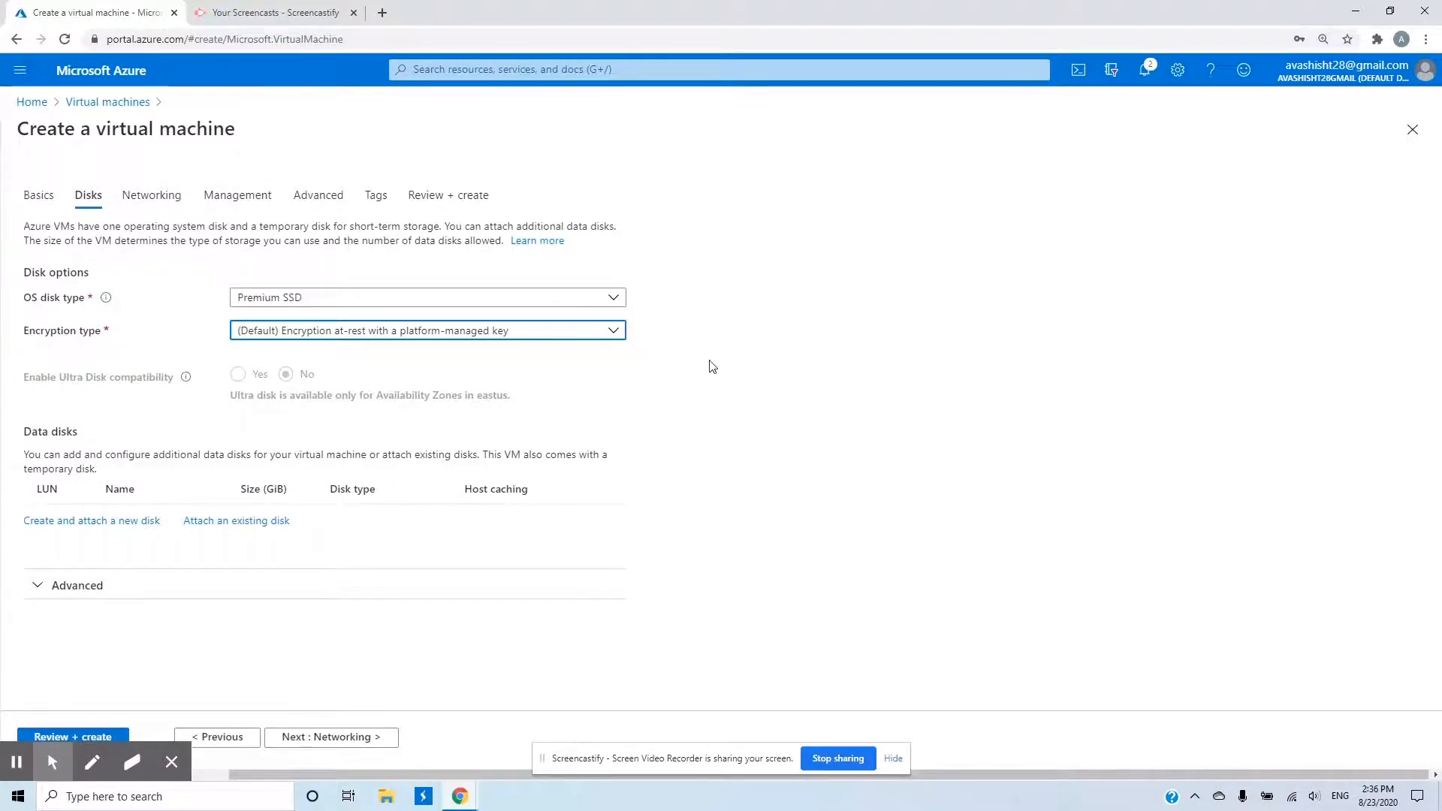
Select TestRG-vnet as the virtual network in the networking settings and check the available subnets
click(322, 738)
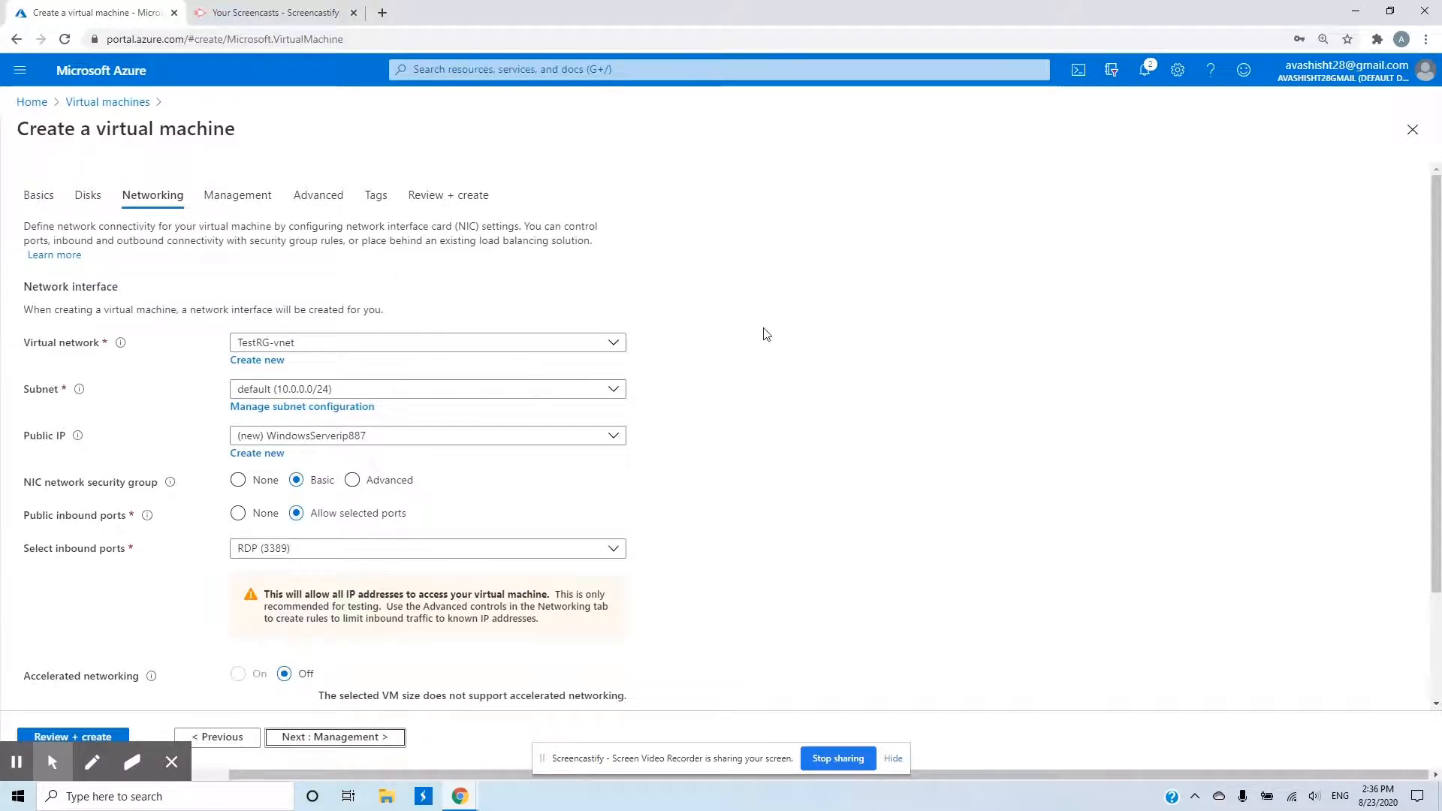
click(321, 347)
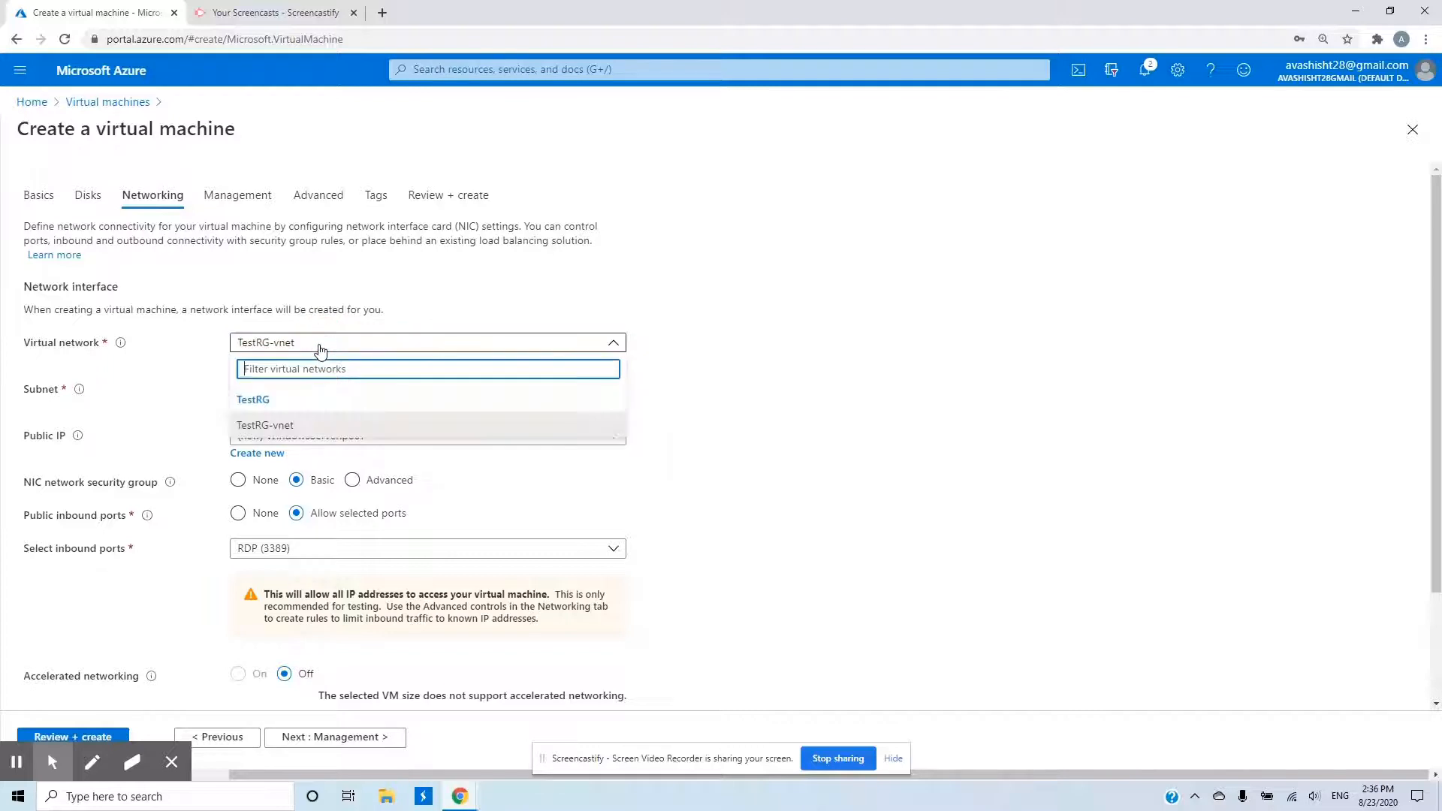
click(280, 425)
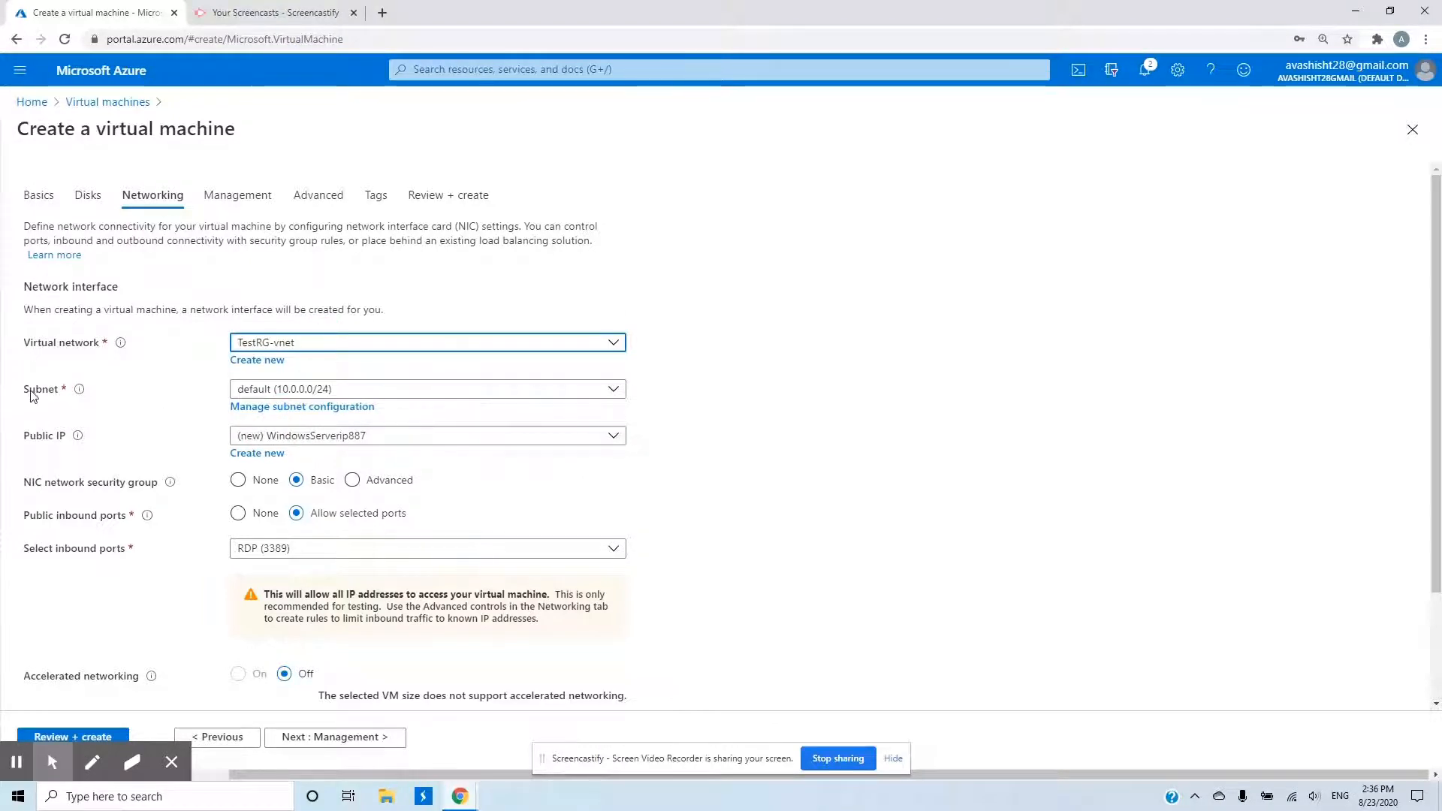
click(315, 395)
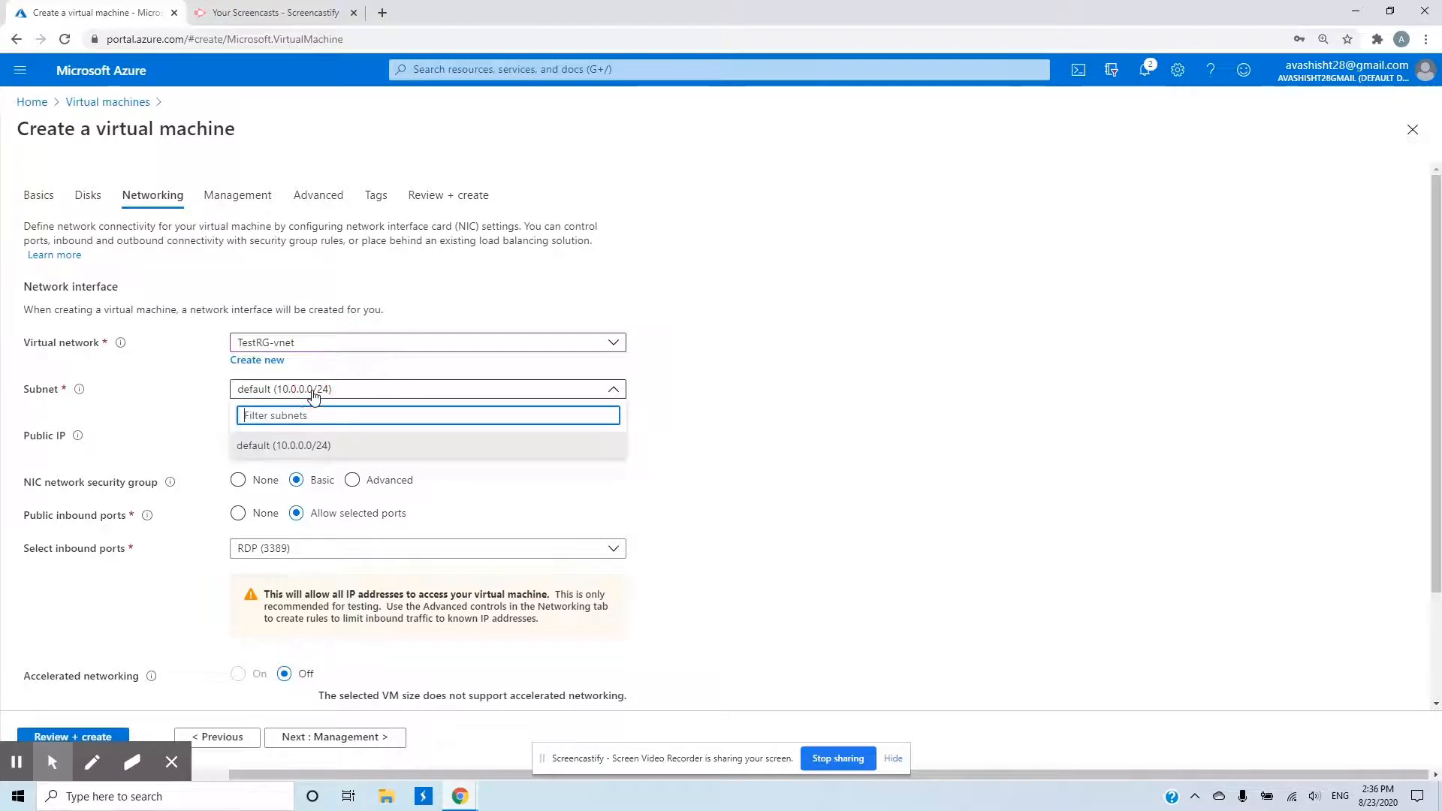
click(315, 392)
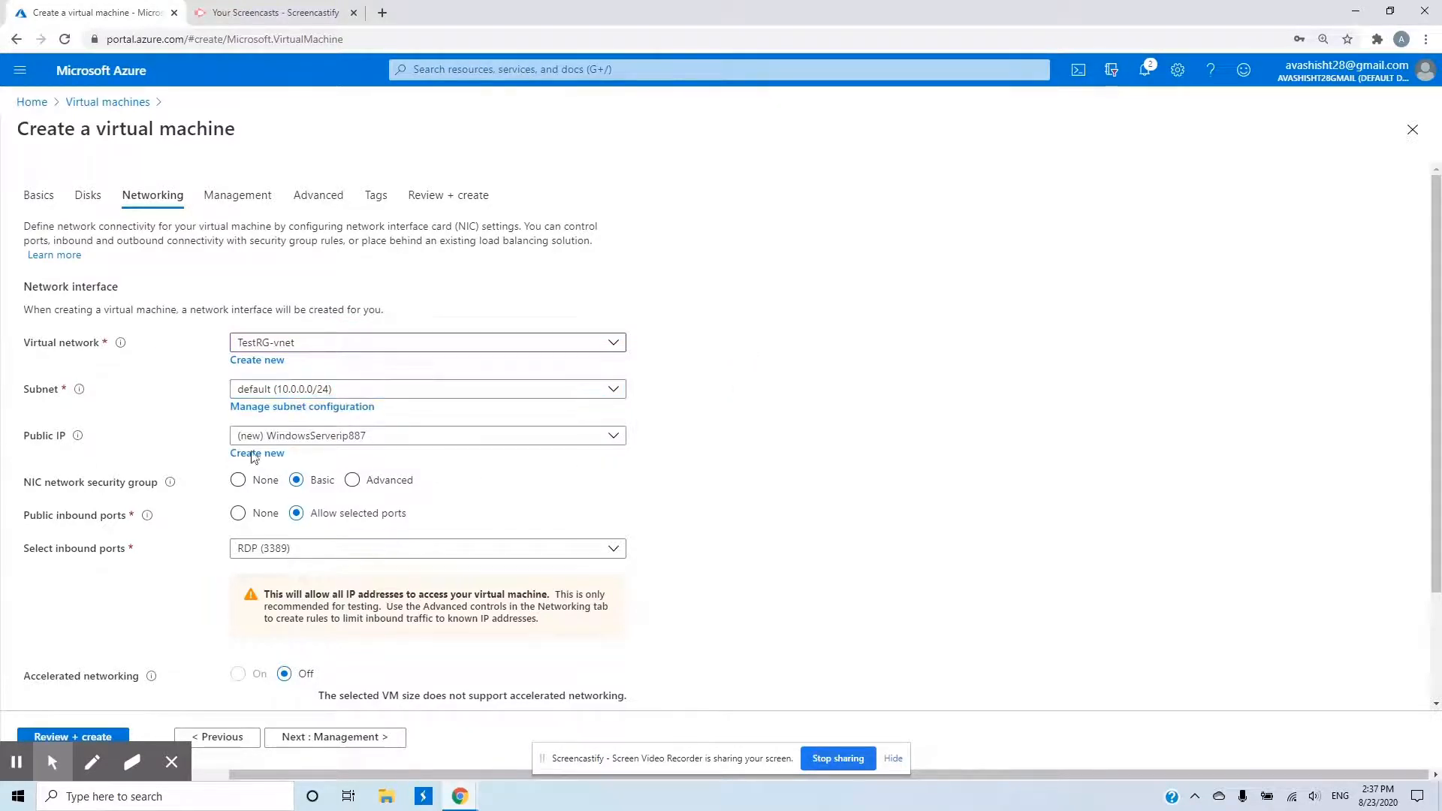
Select the new WindowsServerip887 public IP for the network interface and check the inbound ports and load balancing settings
click(308, 439)
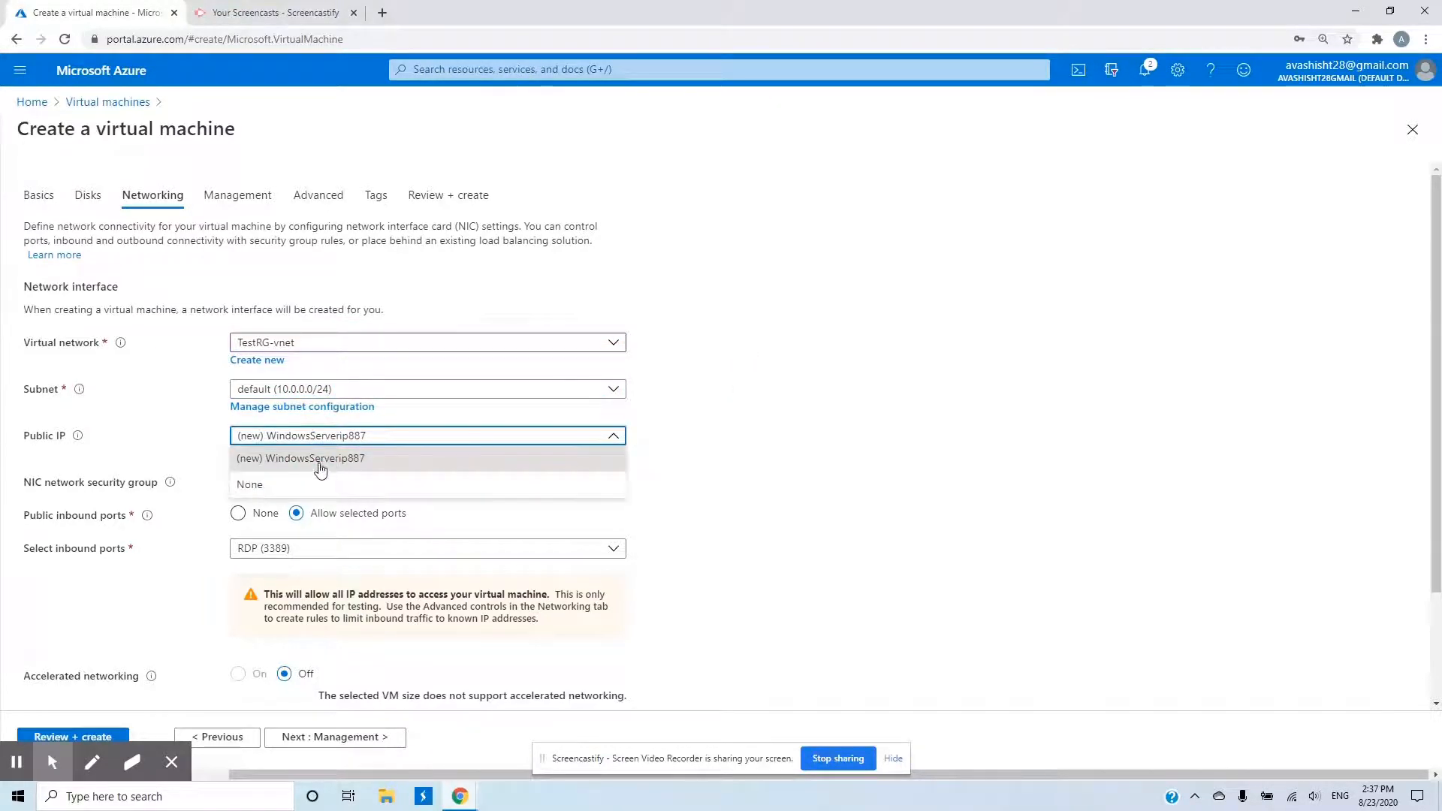
click(320, 466)
scroll(708, 387, down, 1)
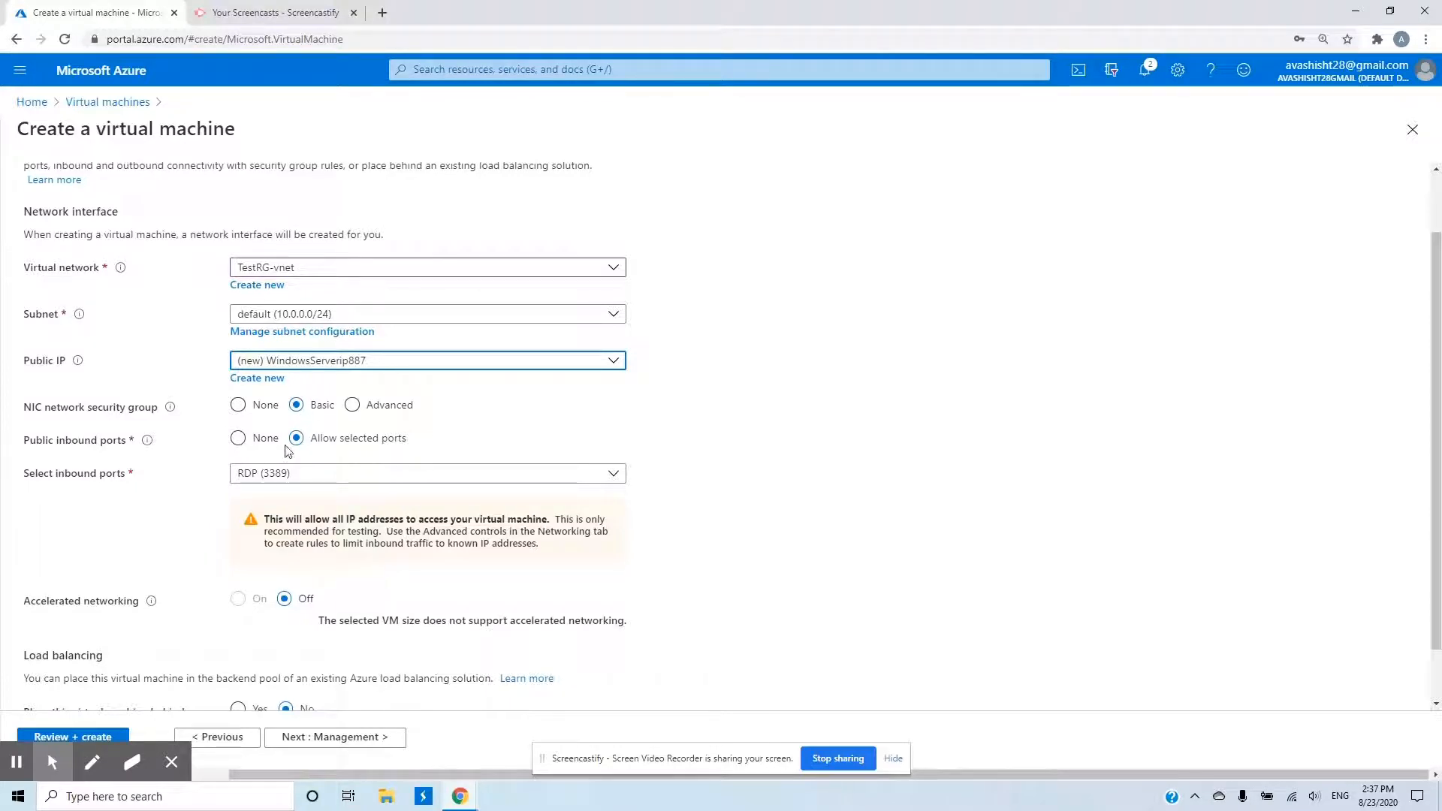
click(367, 479)
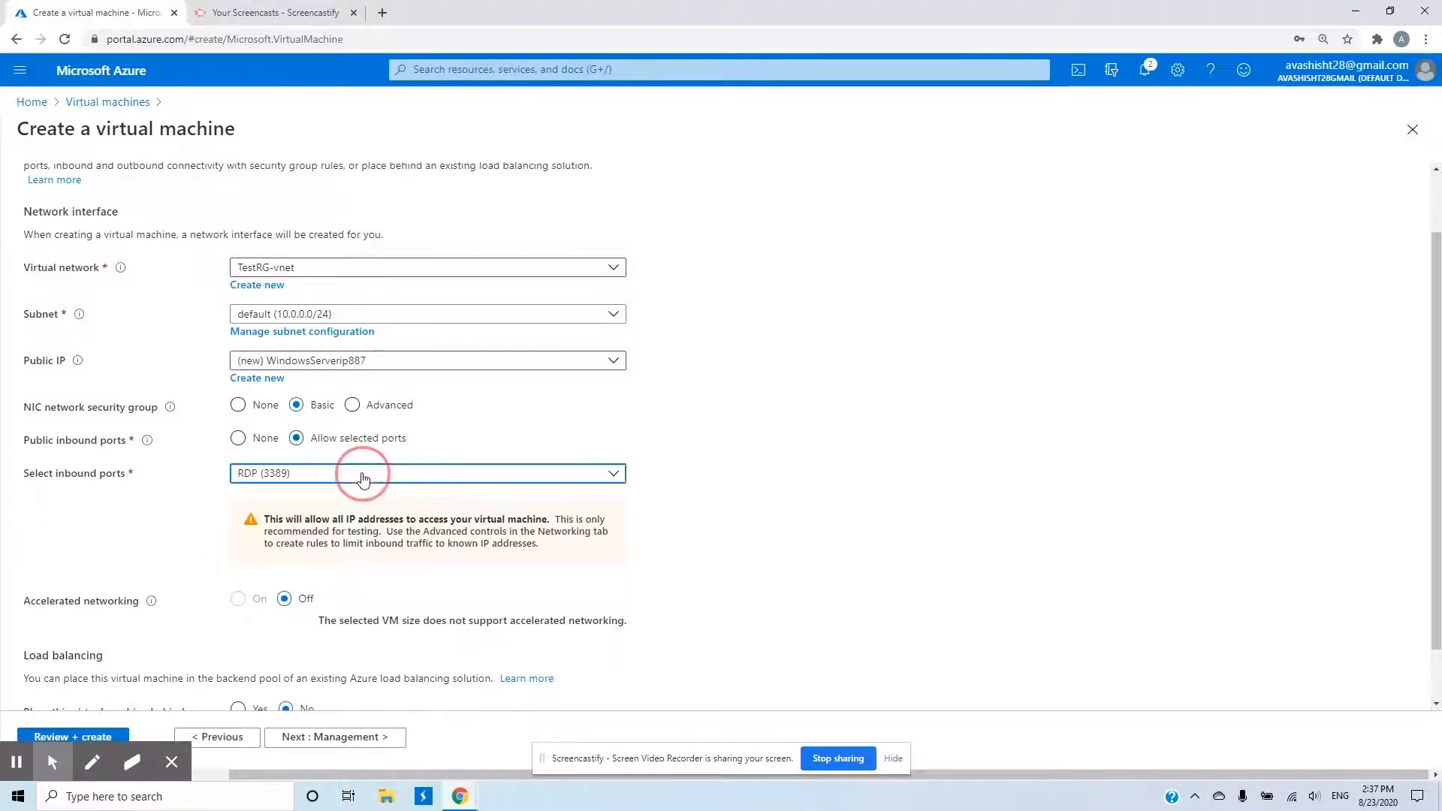
click(874, 416)
scroll(897, 429, down, 1)
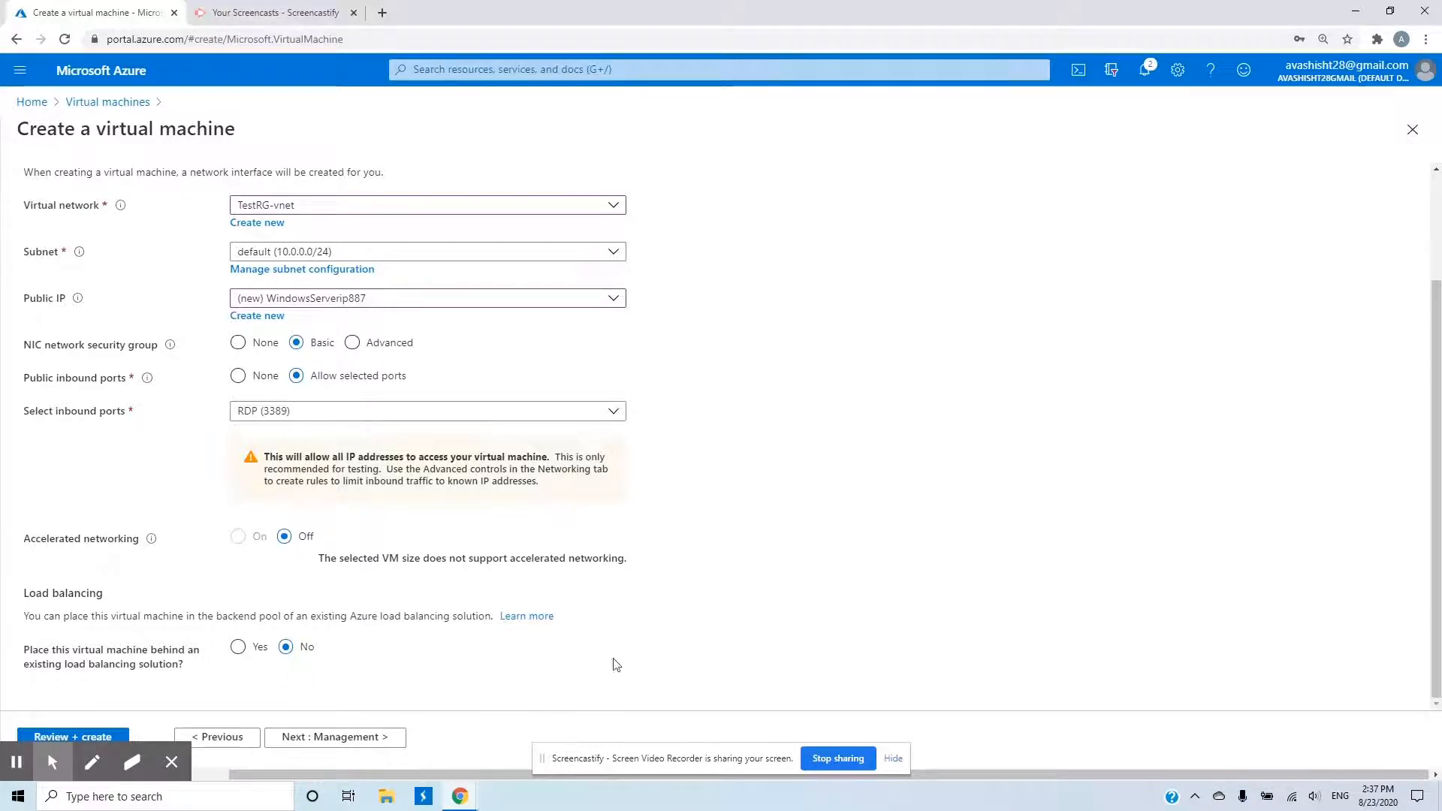
Turn off boot diagnostics in the virtual machine's management settings
click(349, 738)
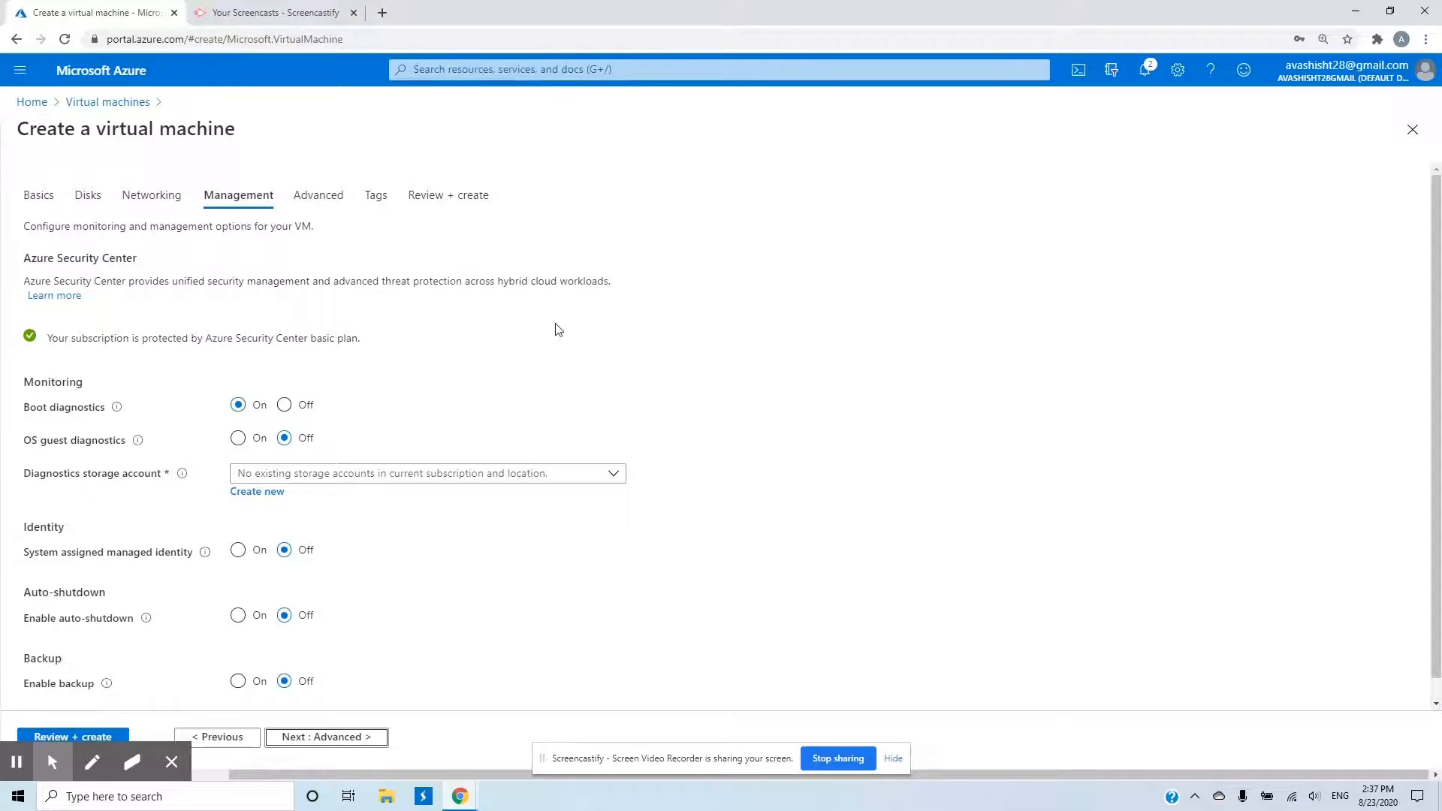
scroll(661, 405, down, 1)
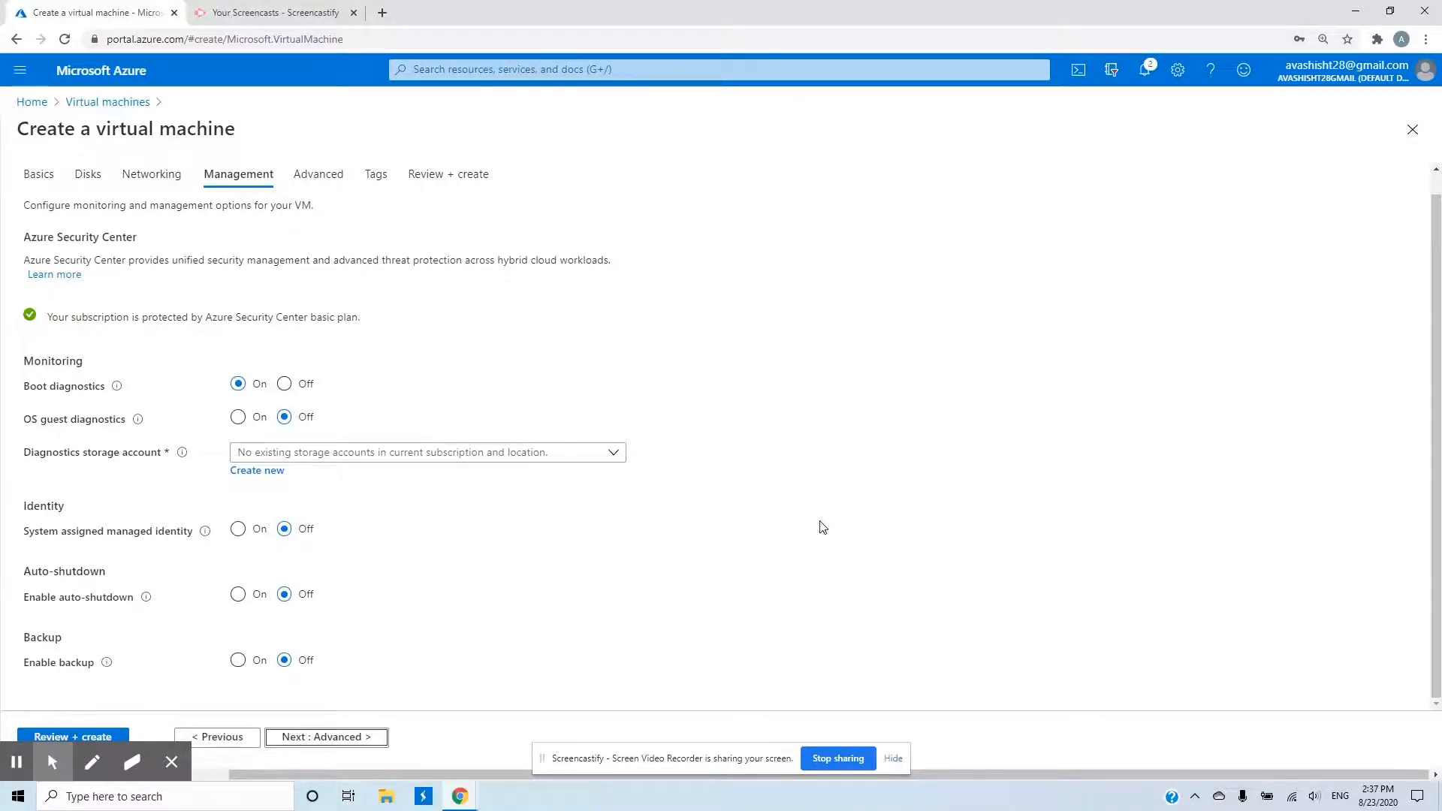
click(285, 384)
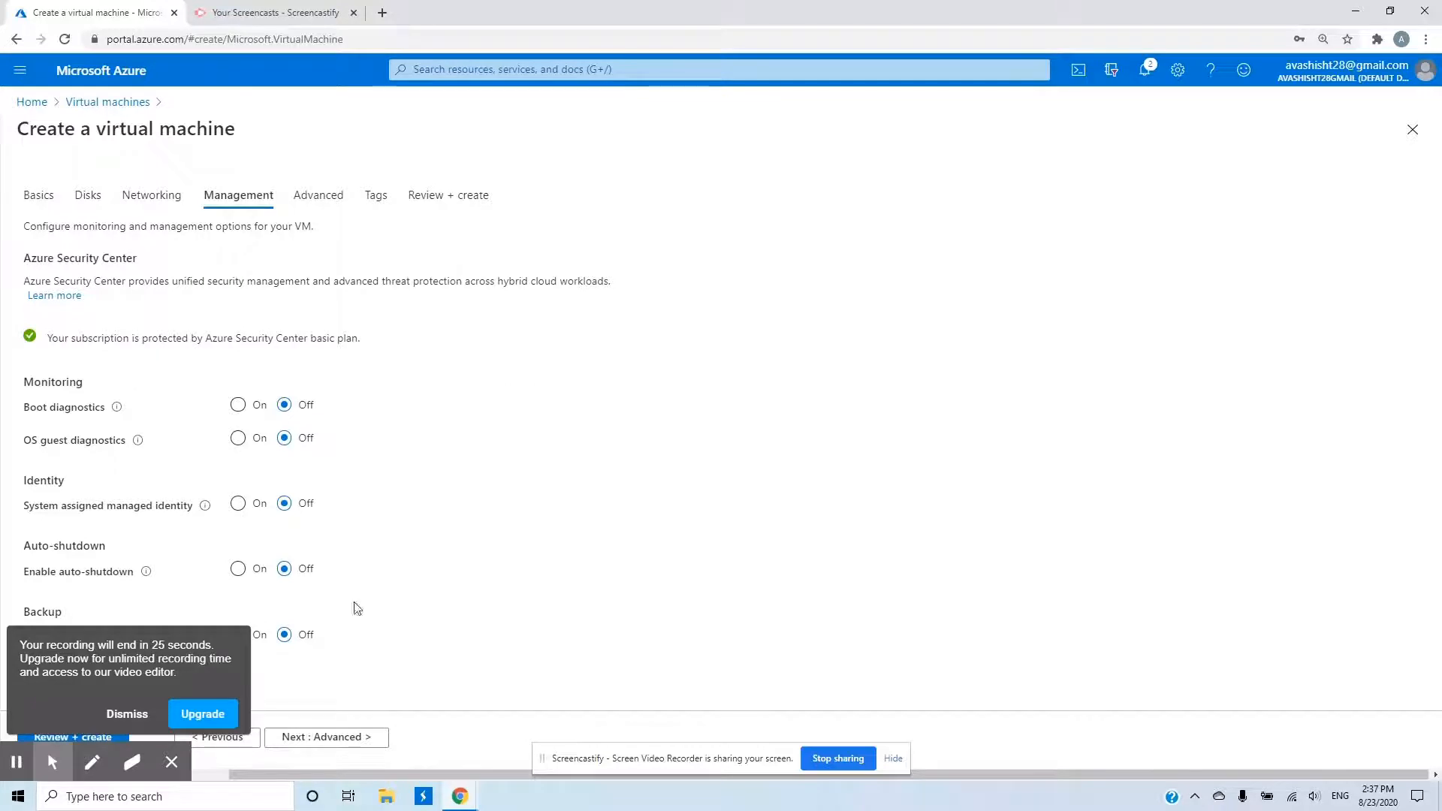
click(134, 674)
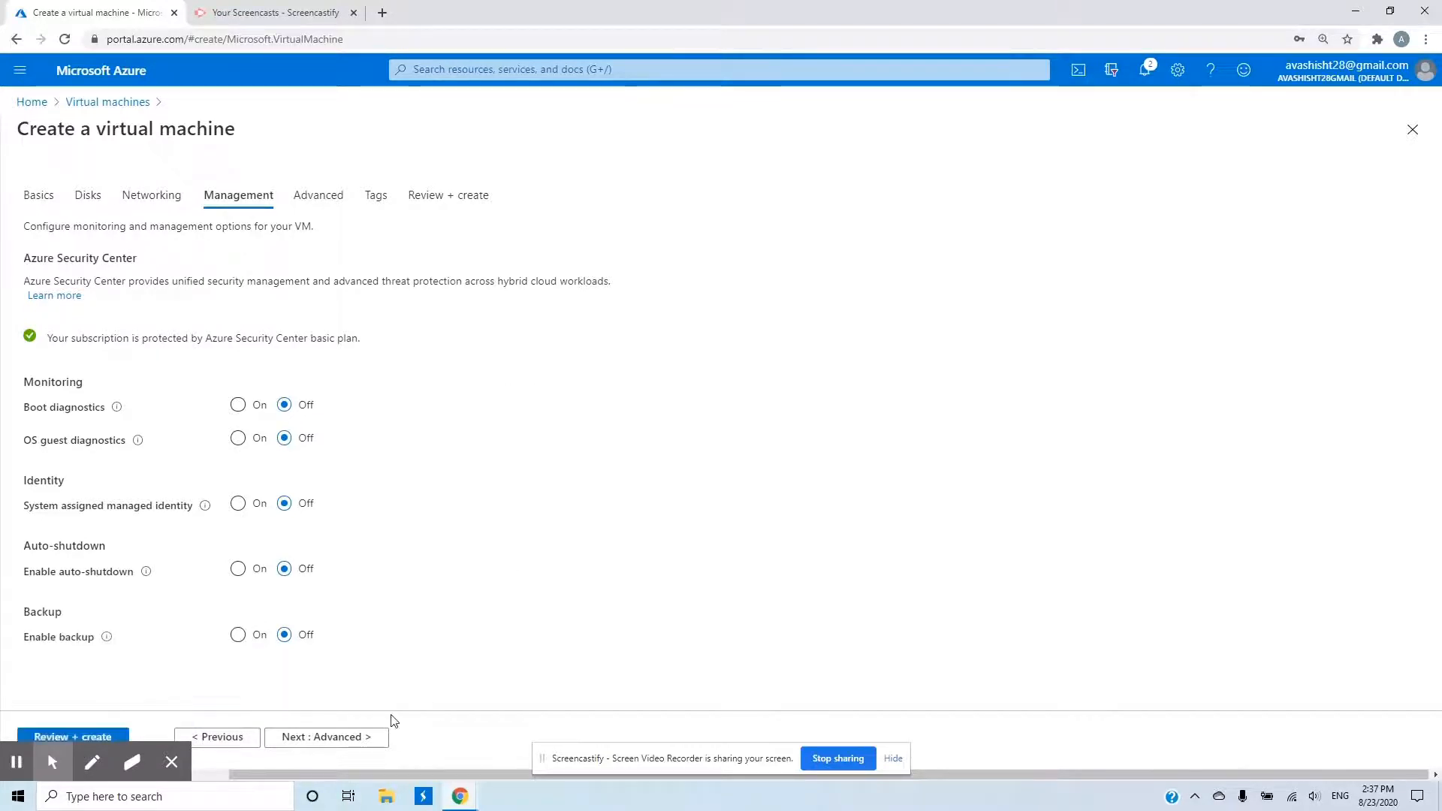
Review the advanced settings for extensions, custom data, host group, proximity placement group and VM generation
click(332, 738)
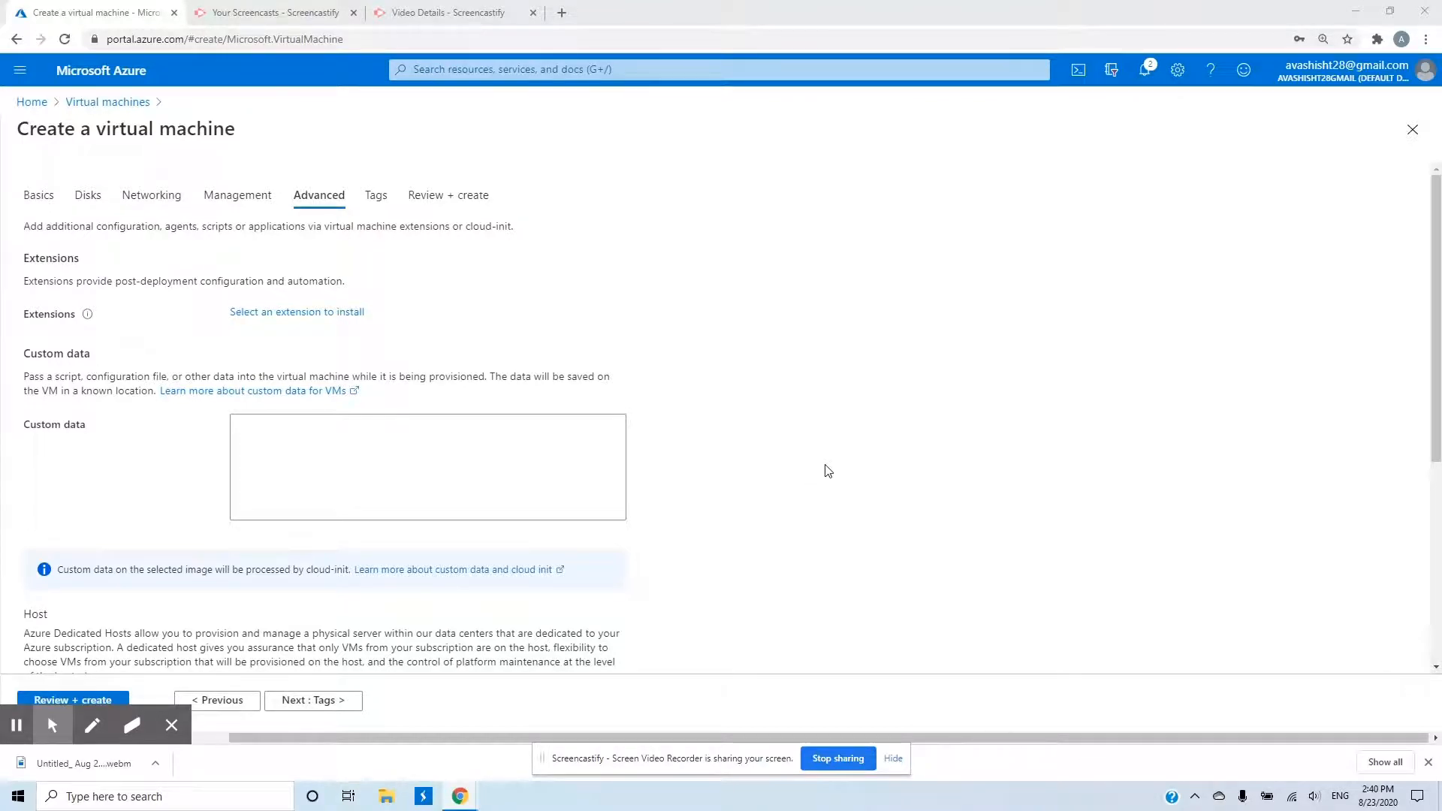
scroll(828, 471, down, 1)
scroll(834, 473, down, 4)
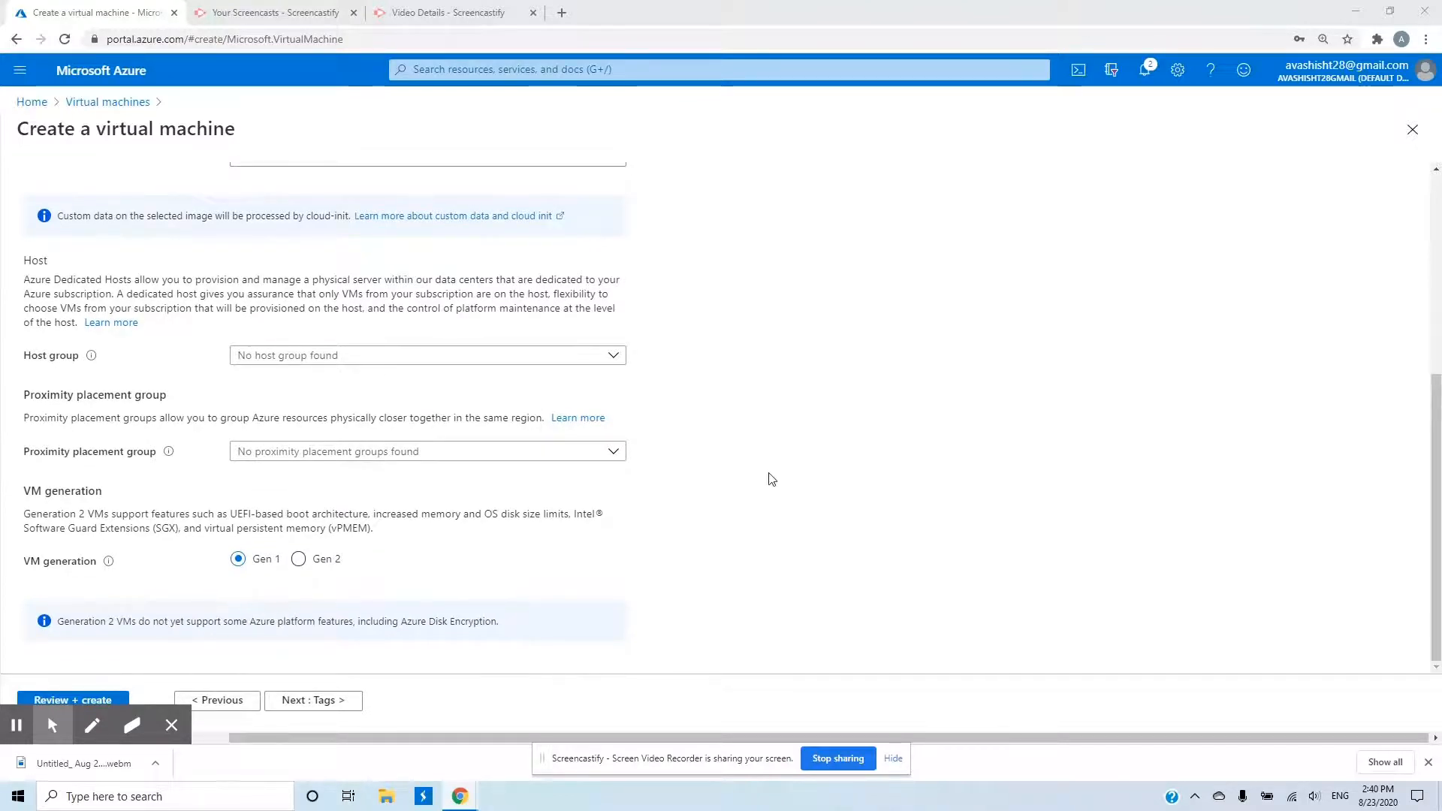
scroll(767, 477, up, 5)
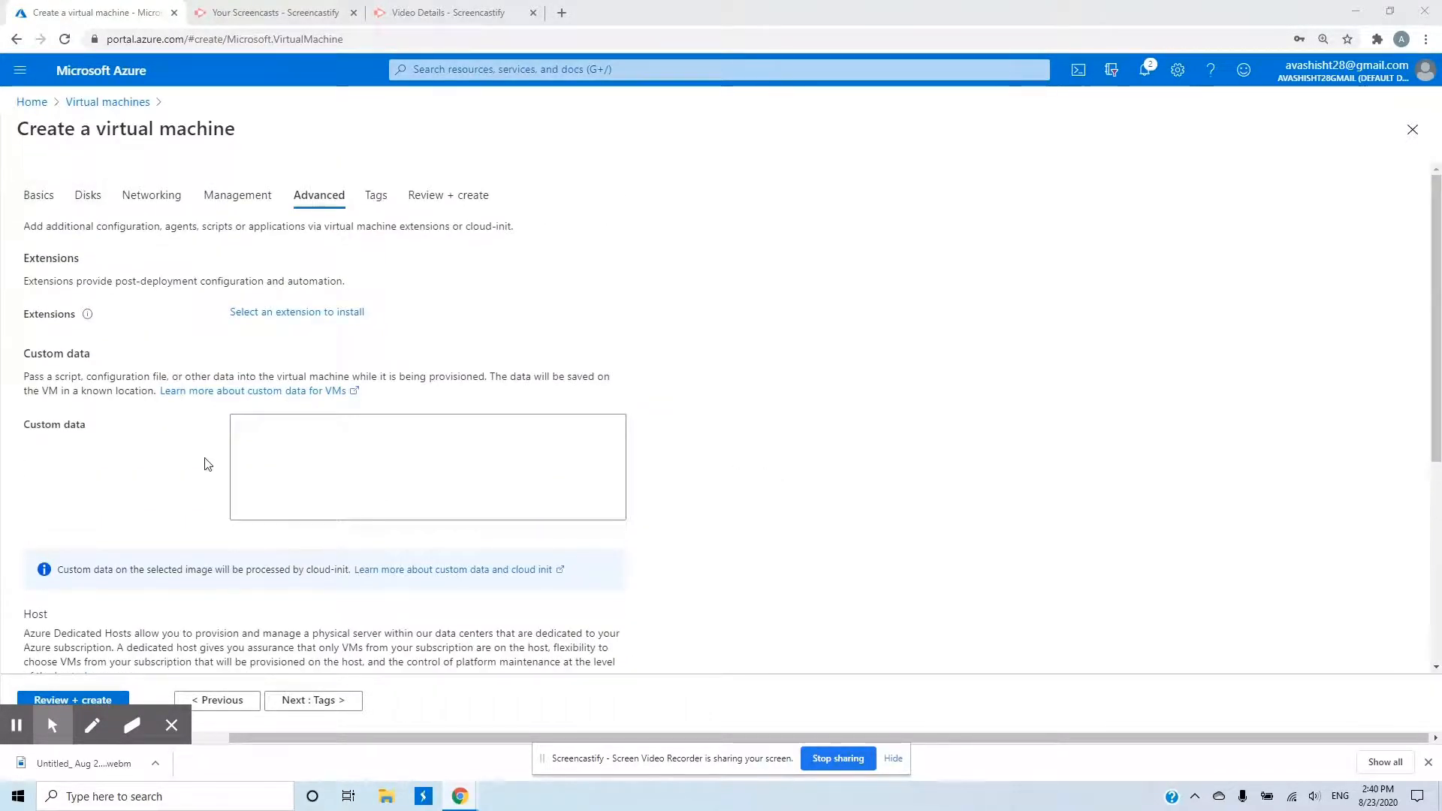
Add a tag named Department with the value HR to the virtual machine's resources
click(374, 199)
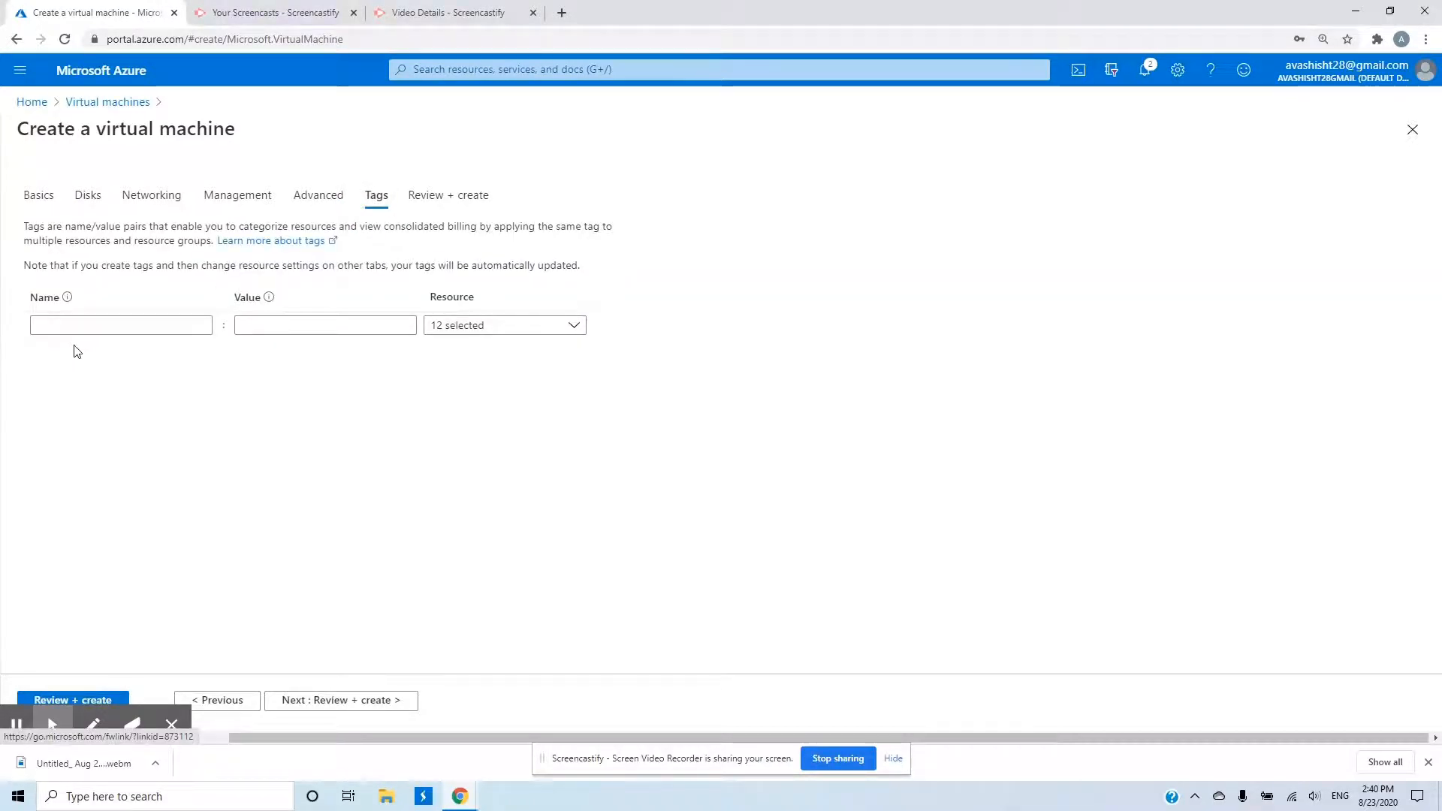
click(70, 325)
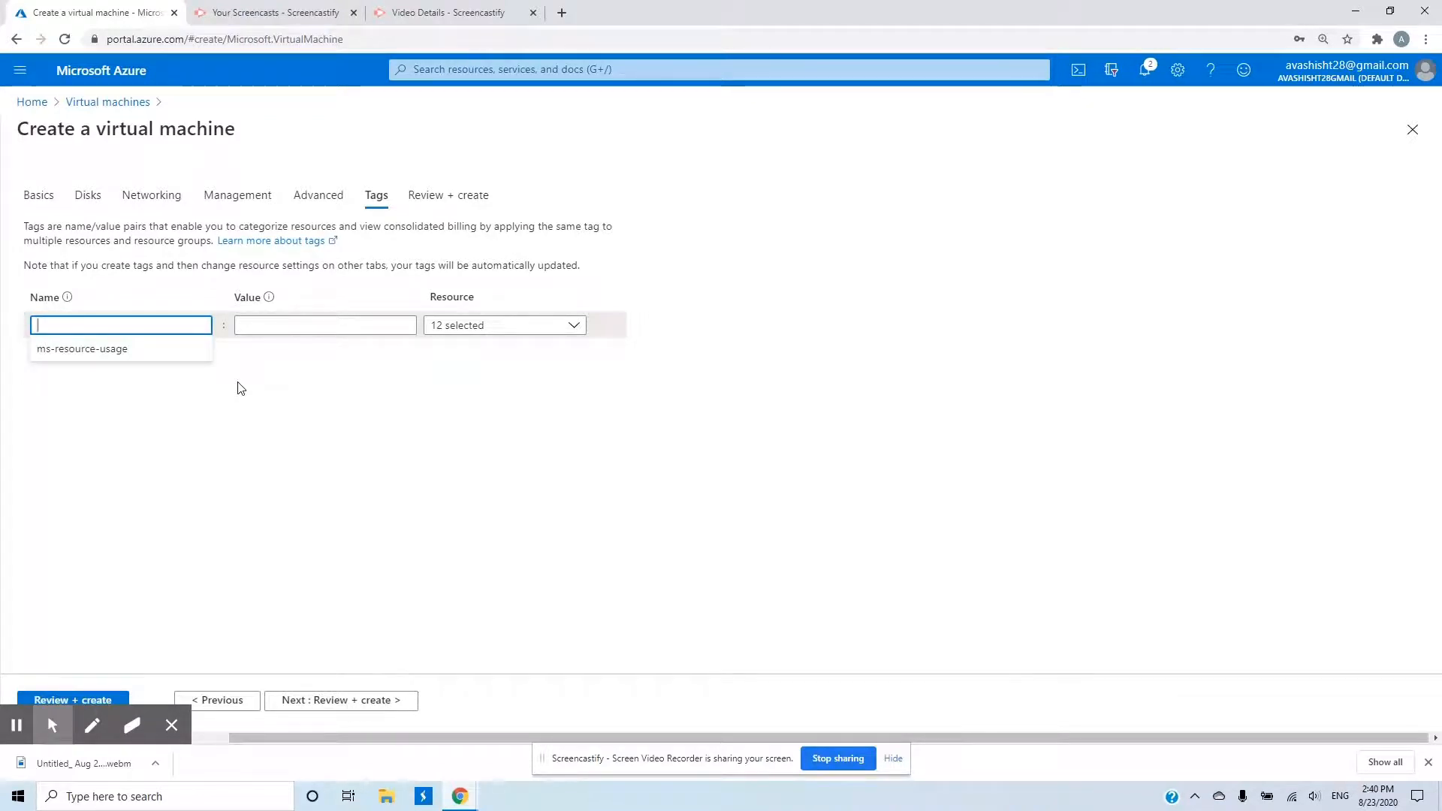
text(Departme)
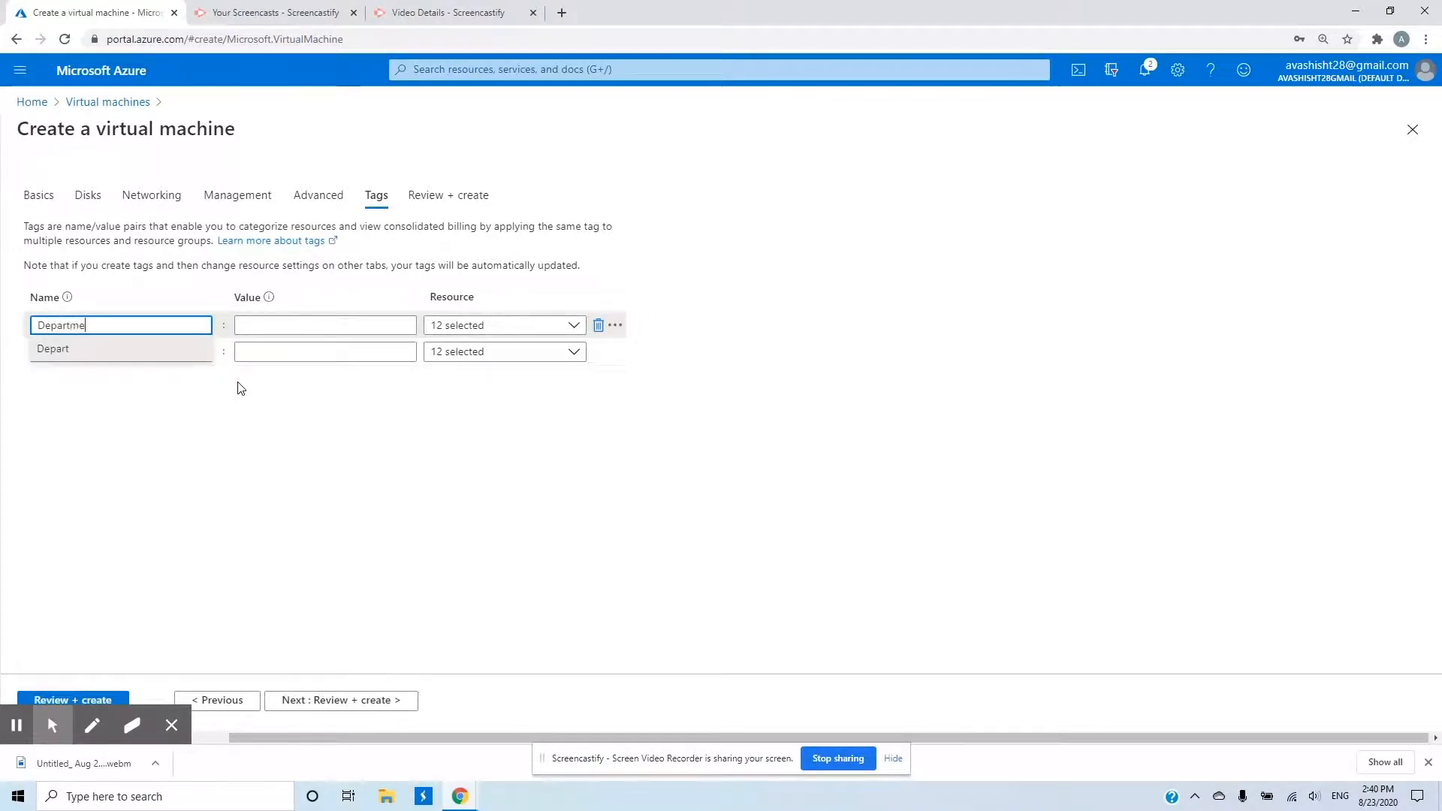
text(nt)
key(Tab)
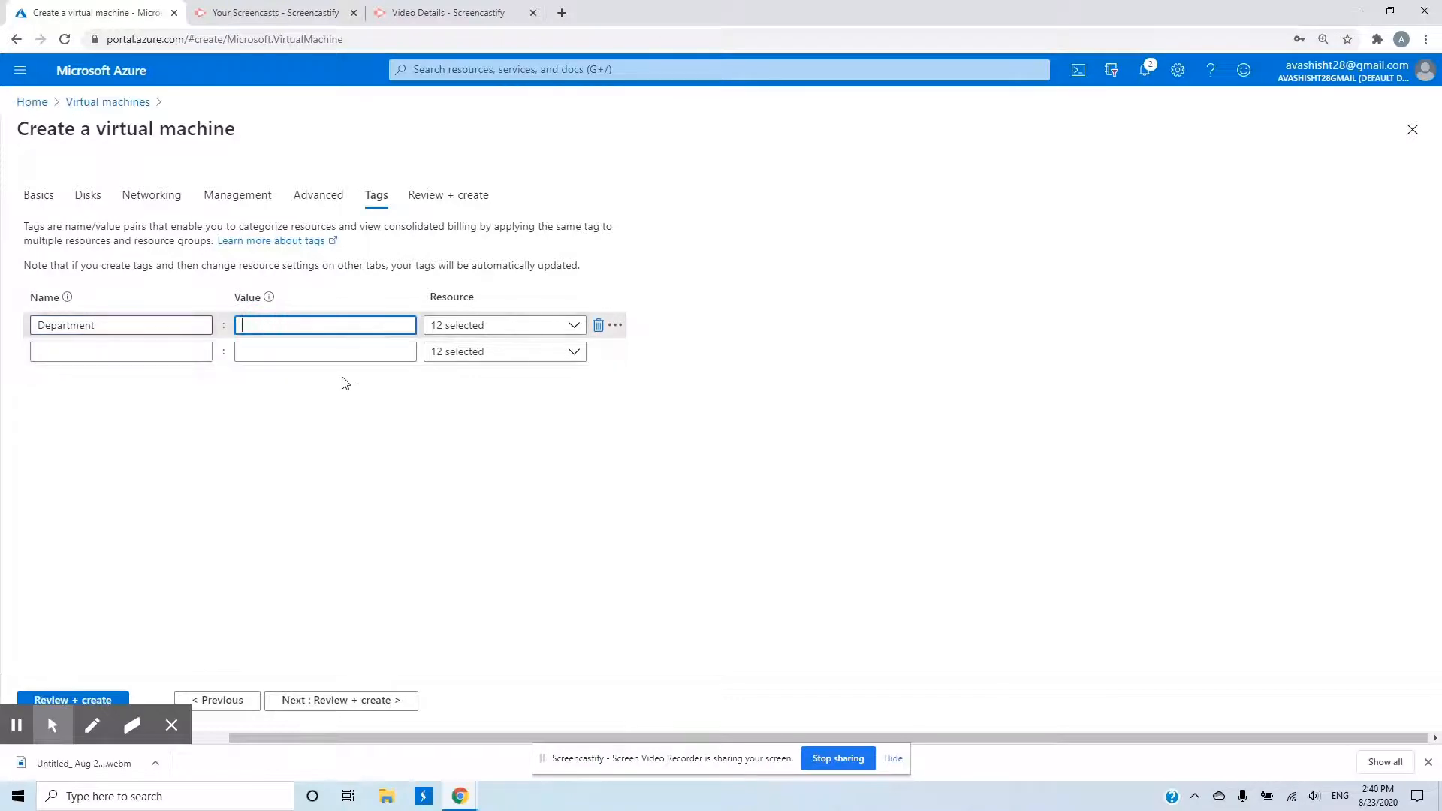
text(HR)
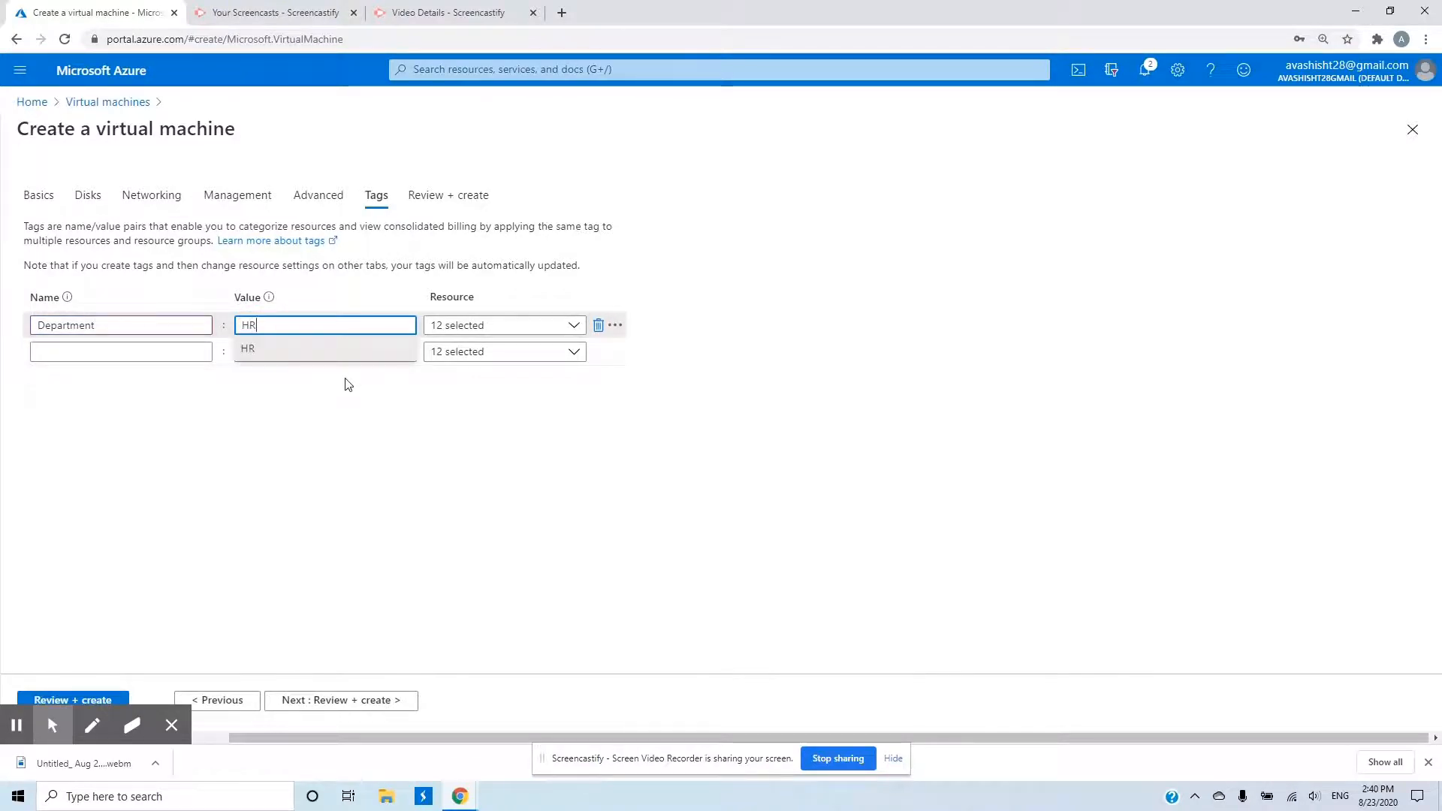
click(222, 424)
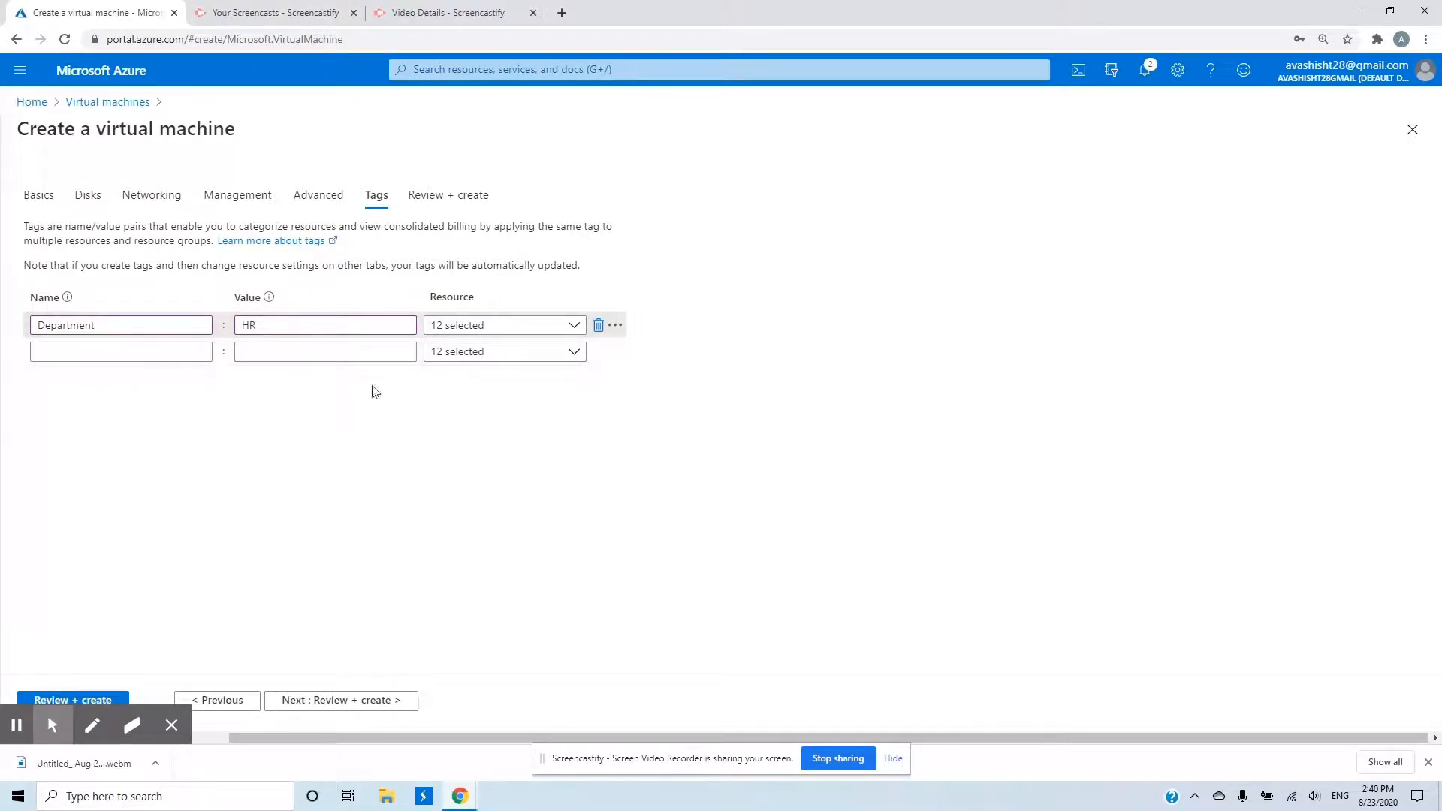
Review the final configuration summary and create the virtual machine
click(431, 198)
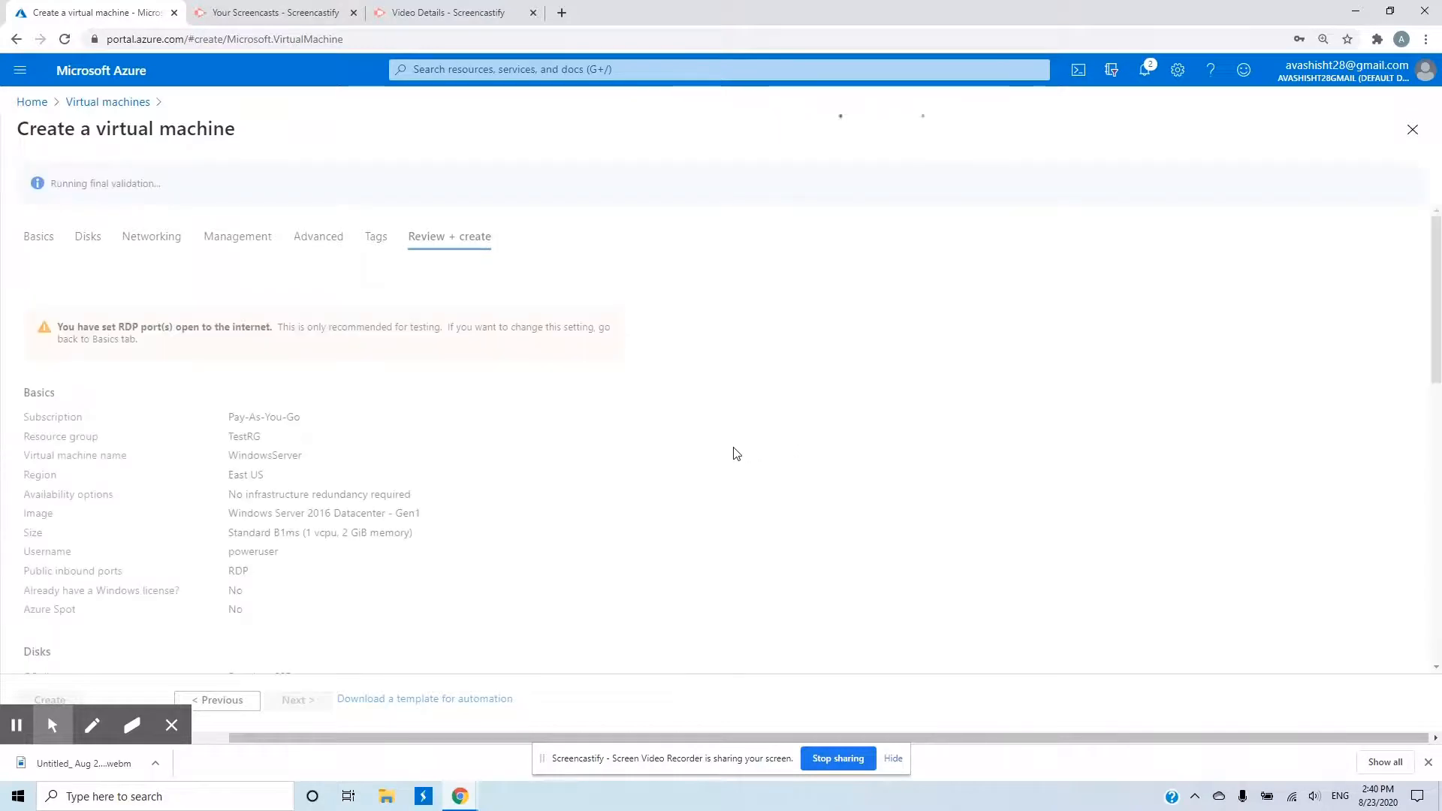
scroll(390, 398, down, 4)
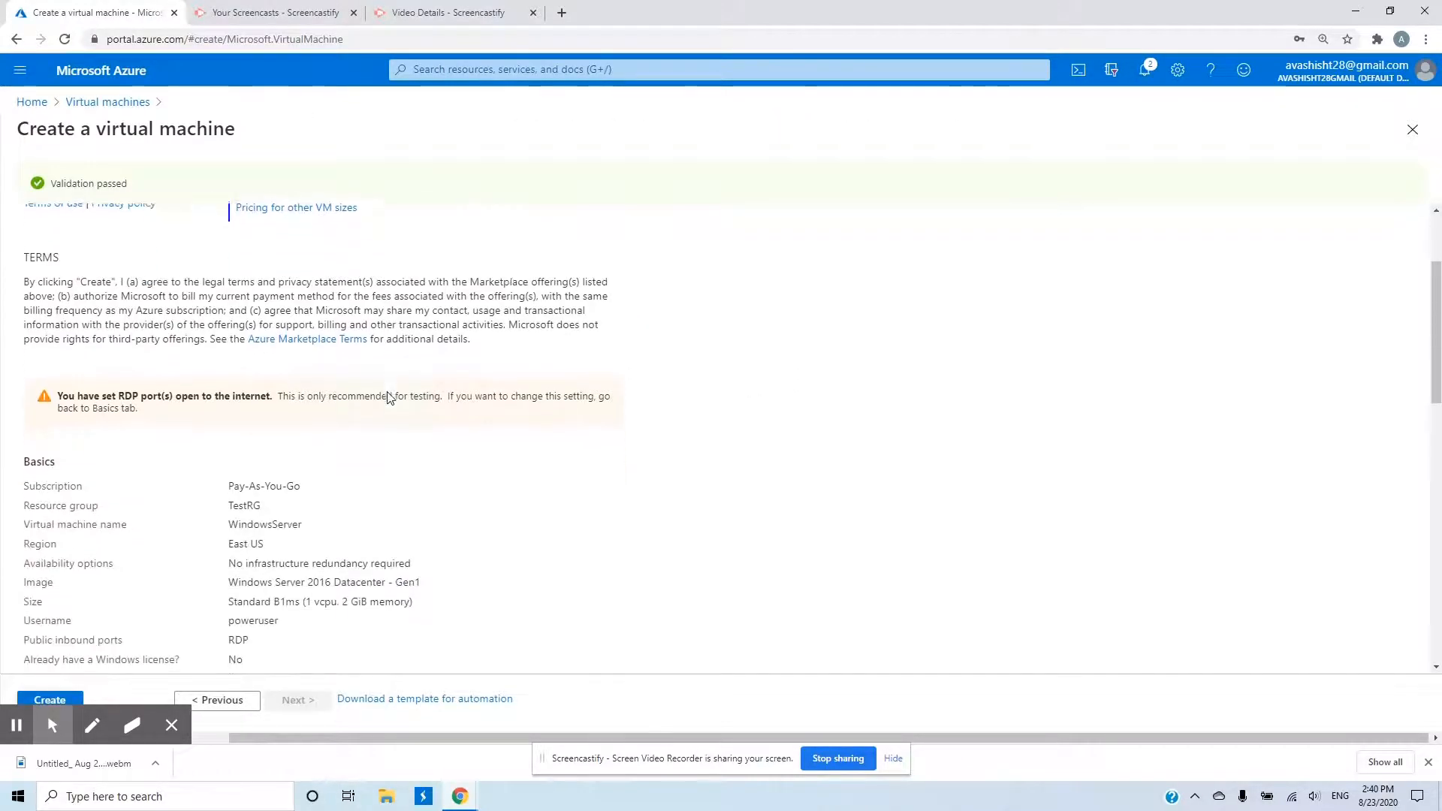
scroll(390, 398, down, 10)
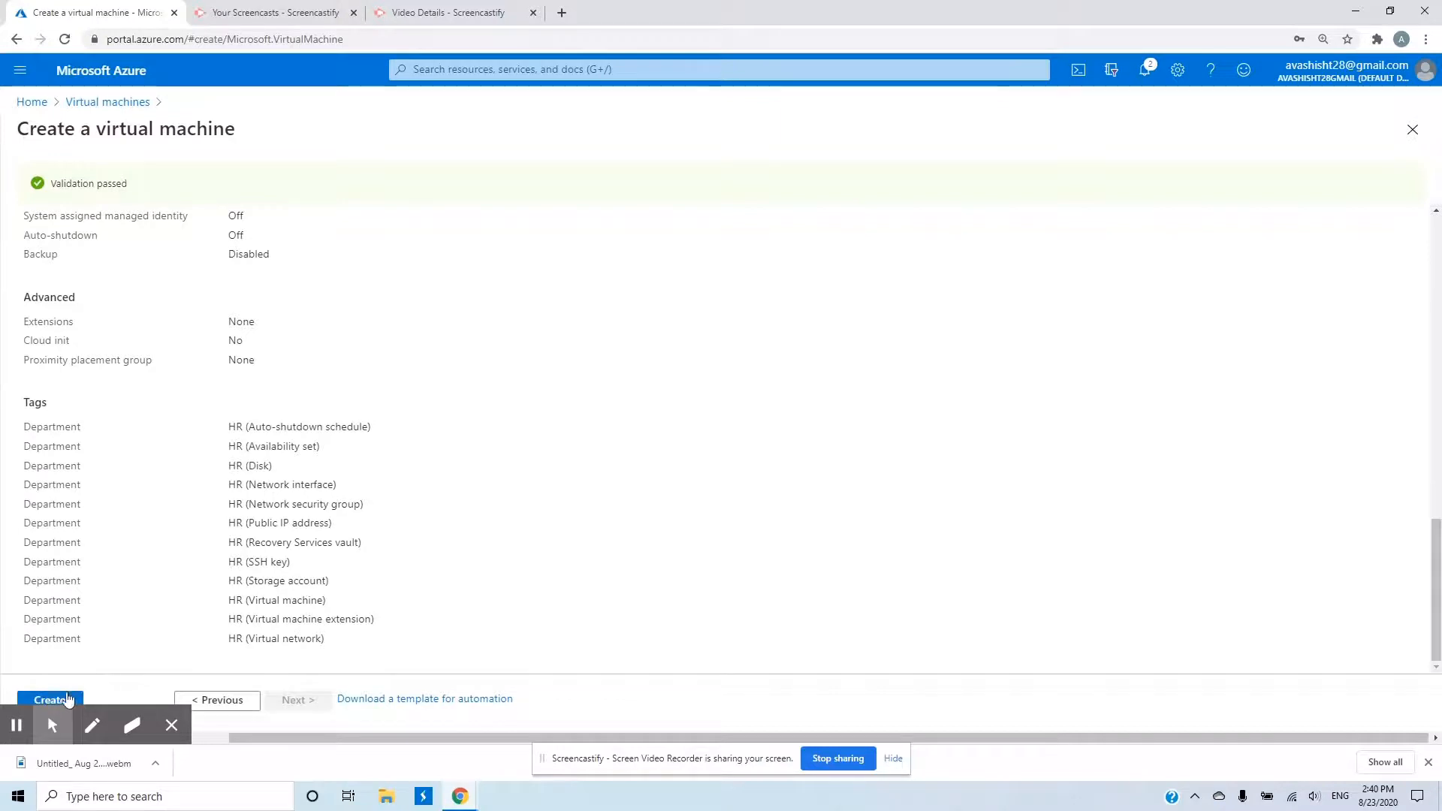
click(60, 700)
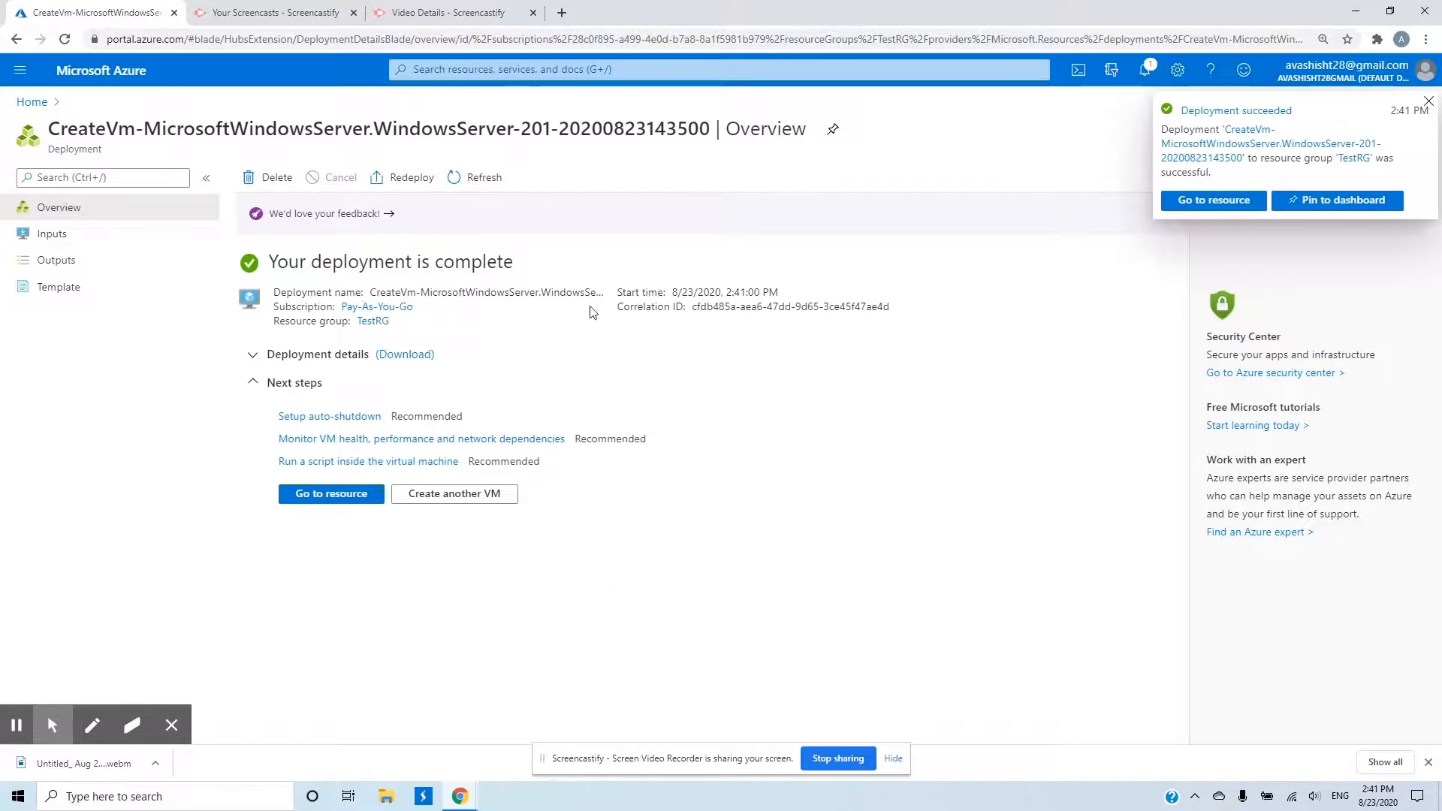
Open the deployed WindowsServer resource and examine its status, public and private IP addresses, virtual network and size
click(312, 495)
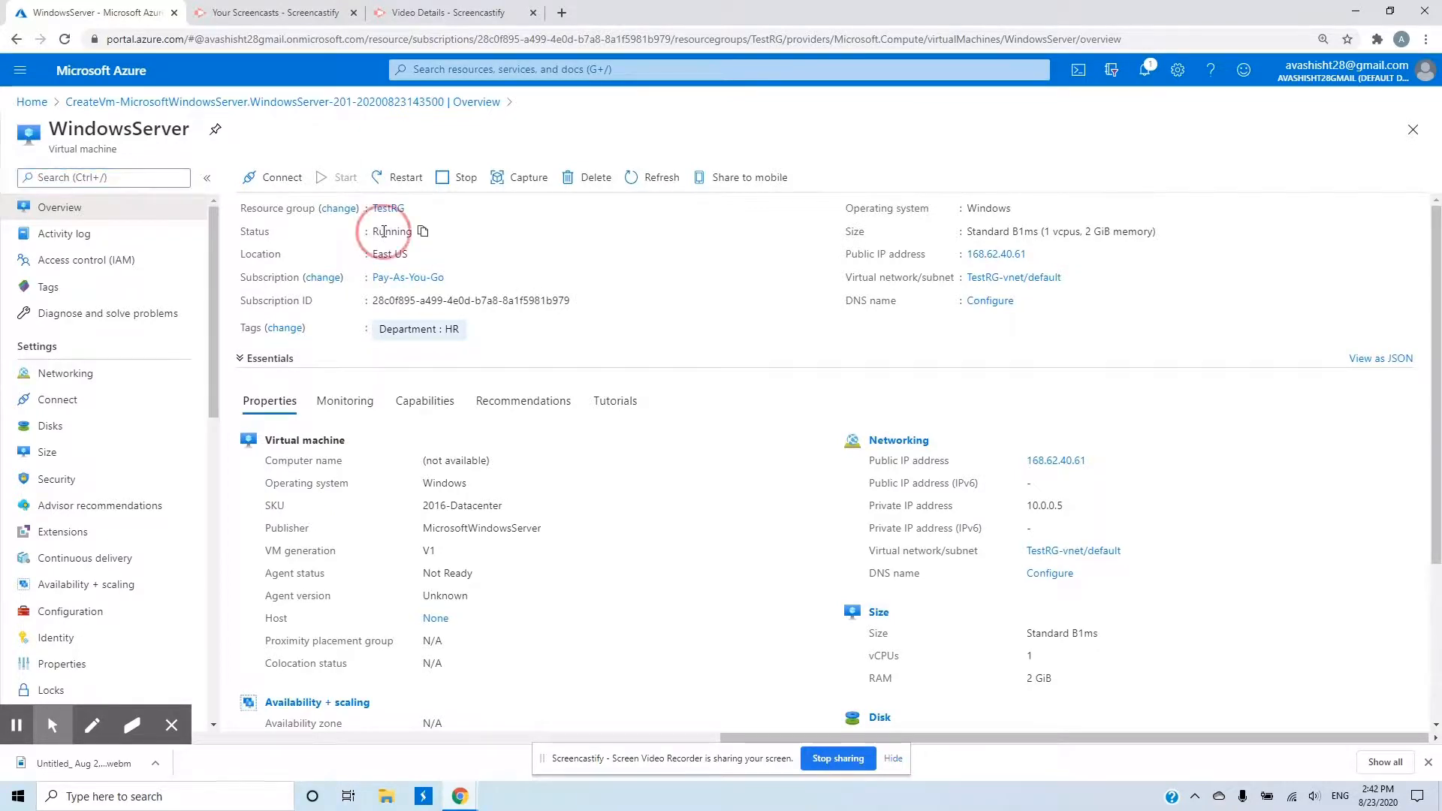
double_click(390, 231)
drag(1102, 467, 1029, 462)
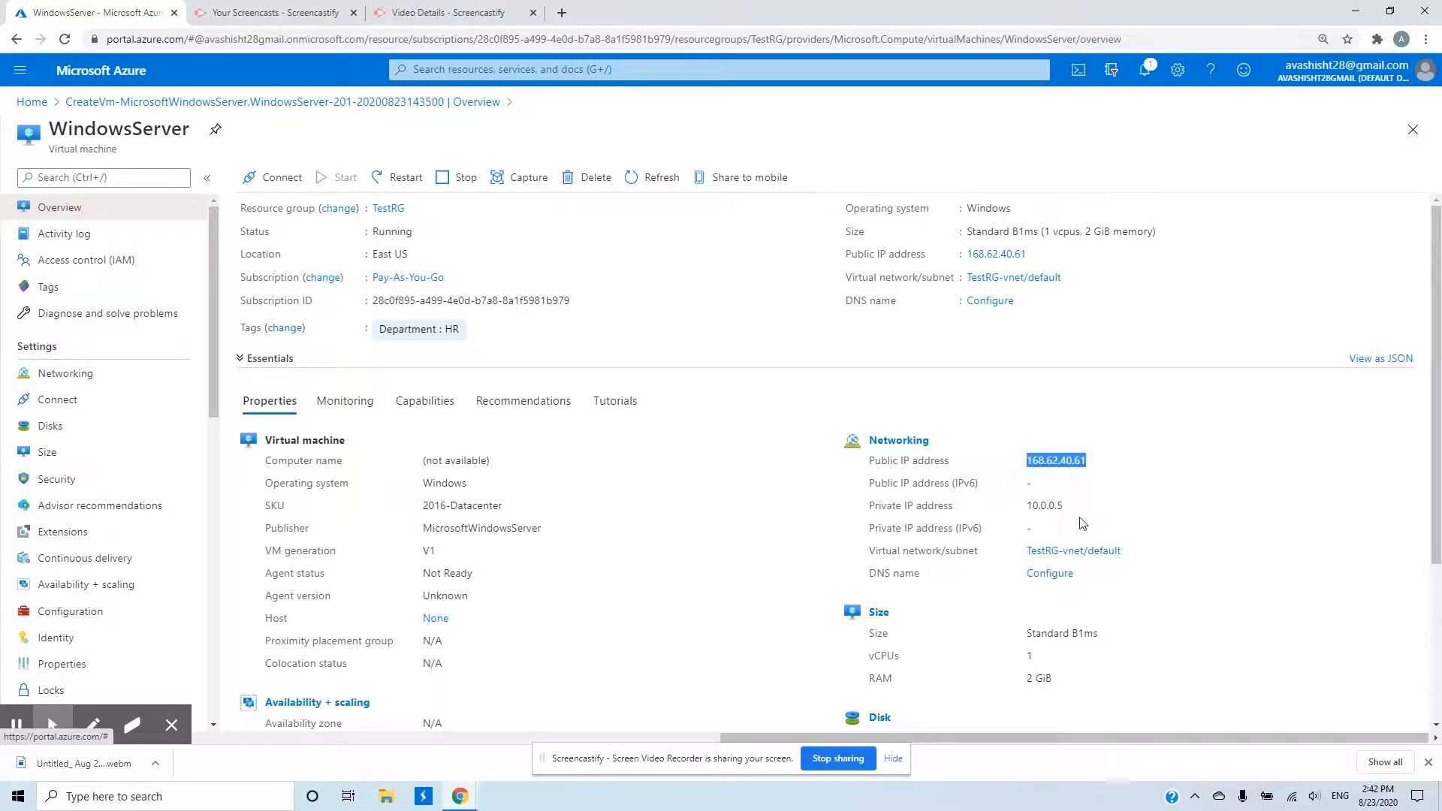
drag(1082, 510, 1021, 511)
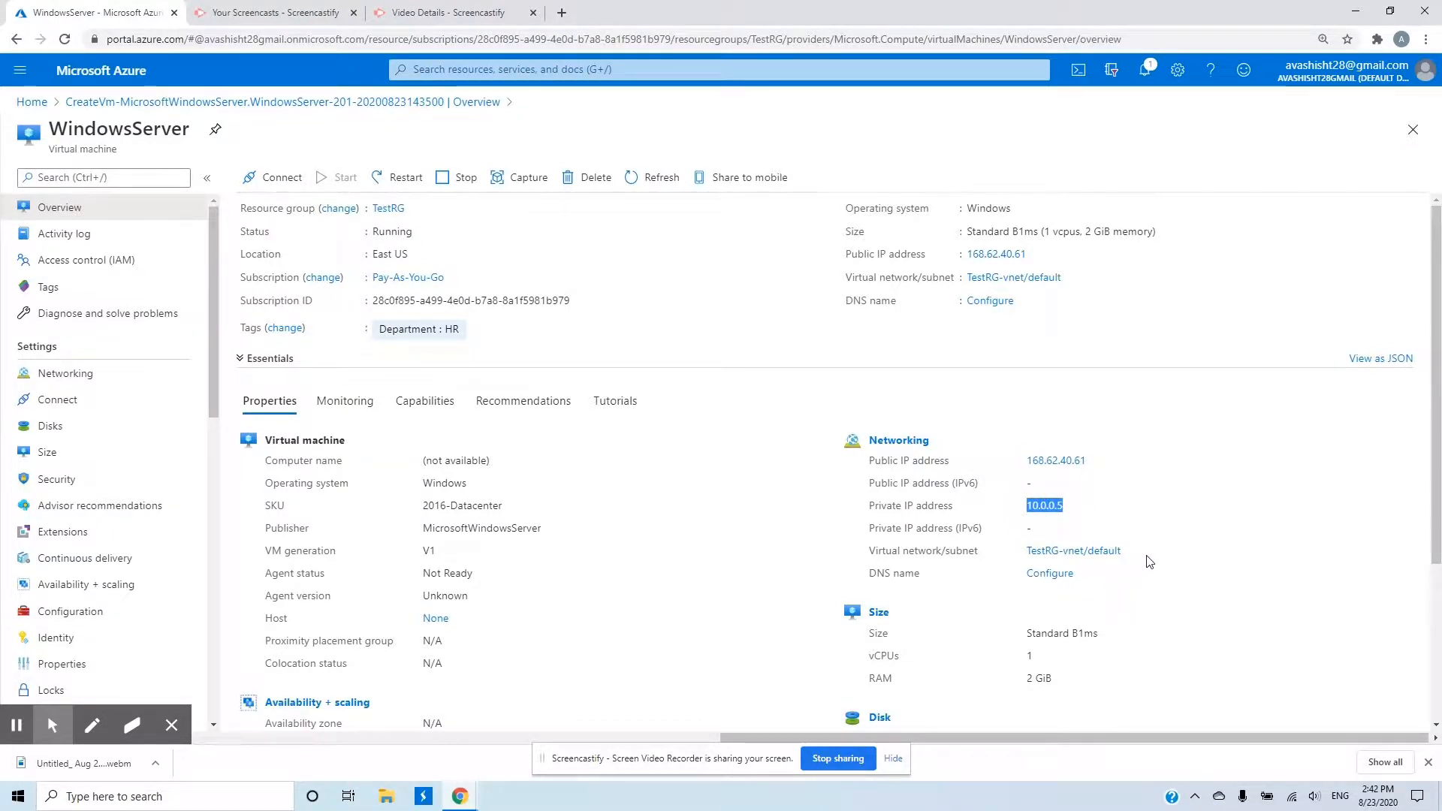
drag(1123, 553, 1031, 569)
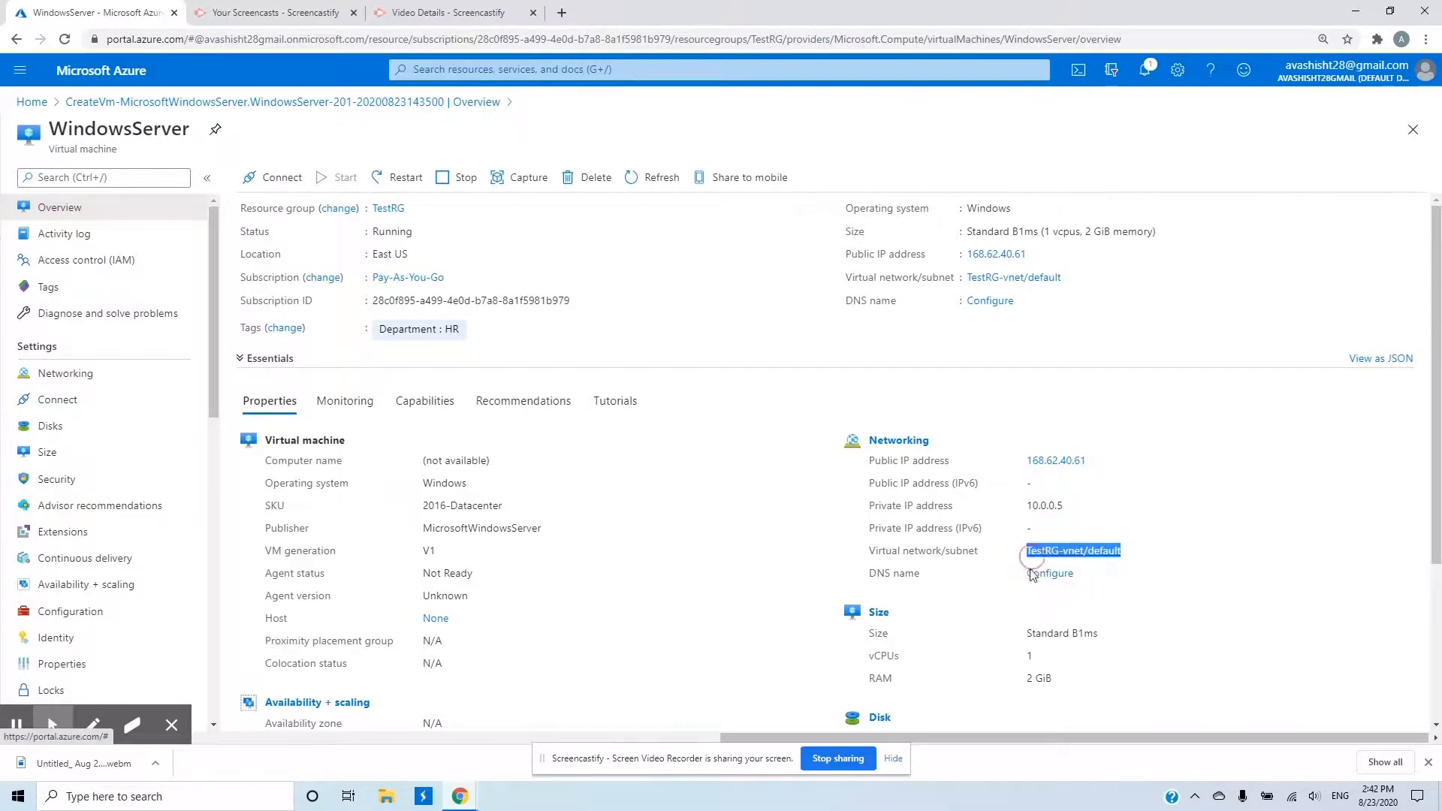
scroll(1023, 637, down, 1)
drag(1093, 621, 869, 562)
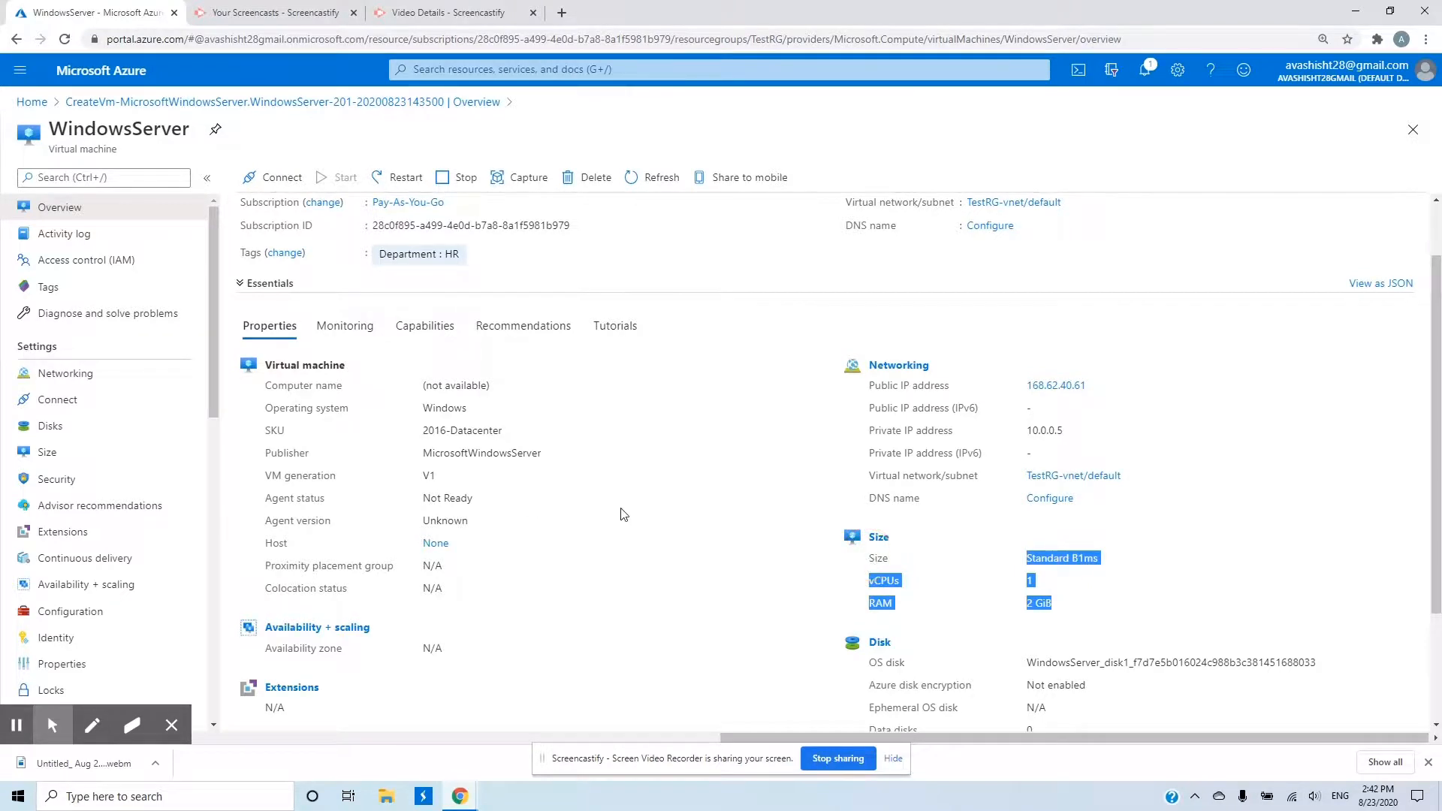
scroll(621, 515, down, 2)
scroll(621, 515, up, 3)
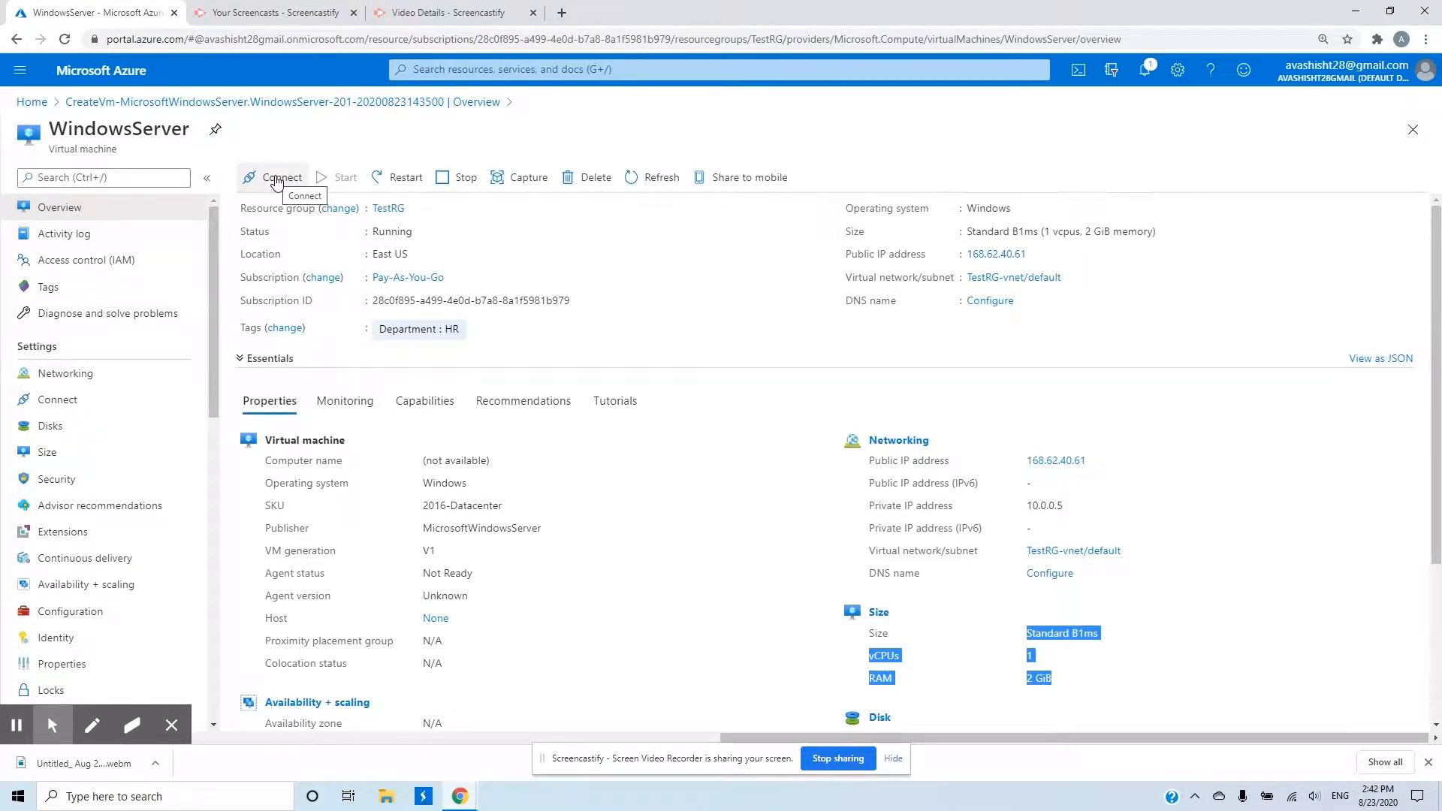
Download the RDP connection file for the virtual machine using its public IP address and port 3389
click(275, 179)
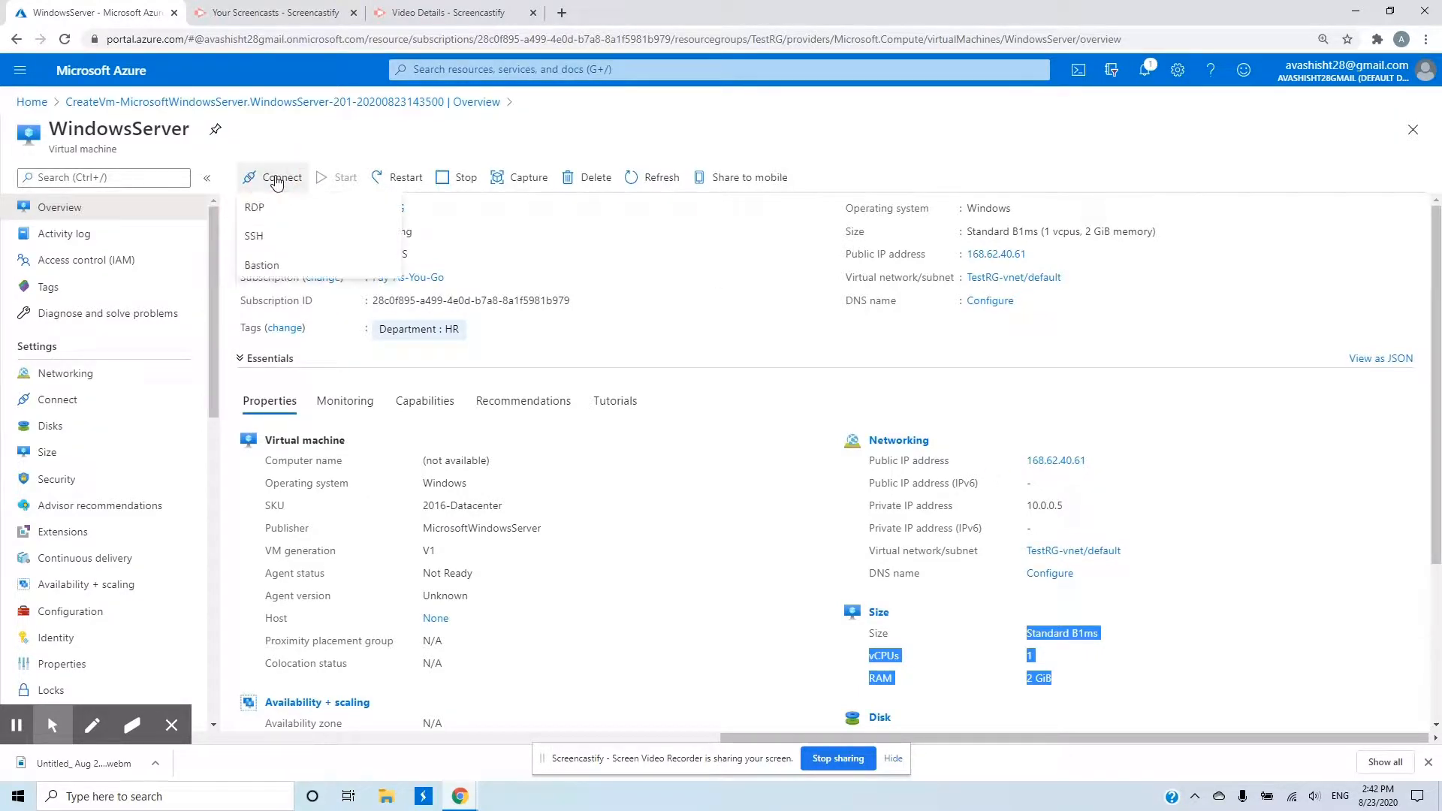
click(252, 210)
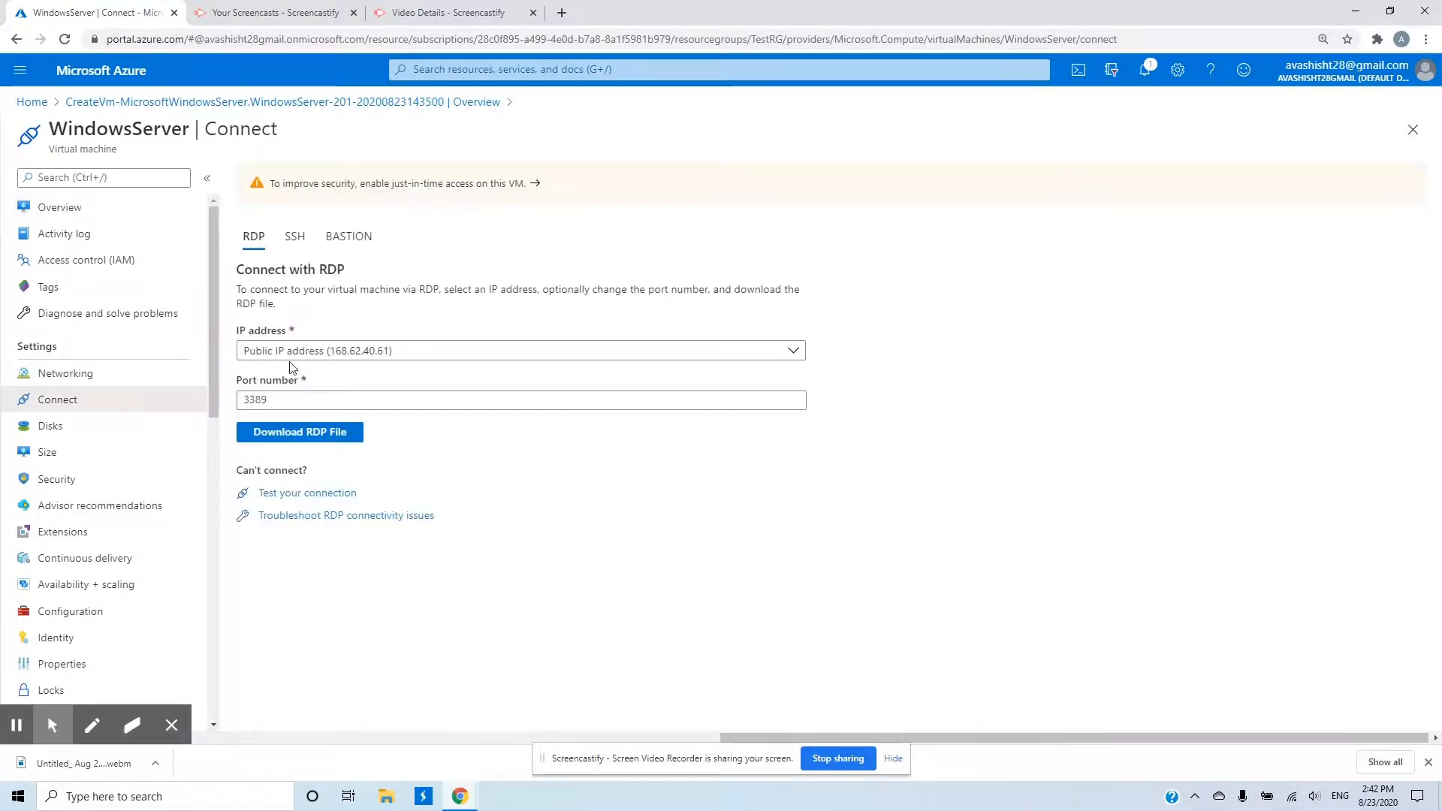
click(295, 436)
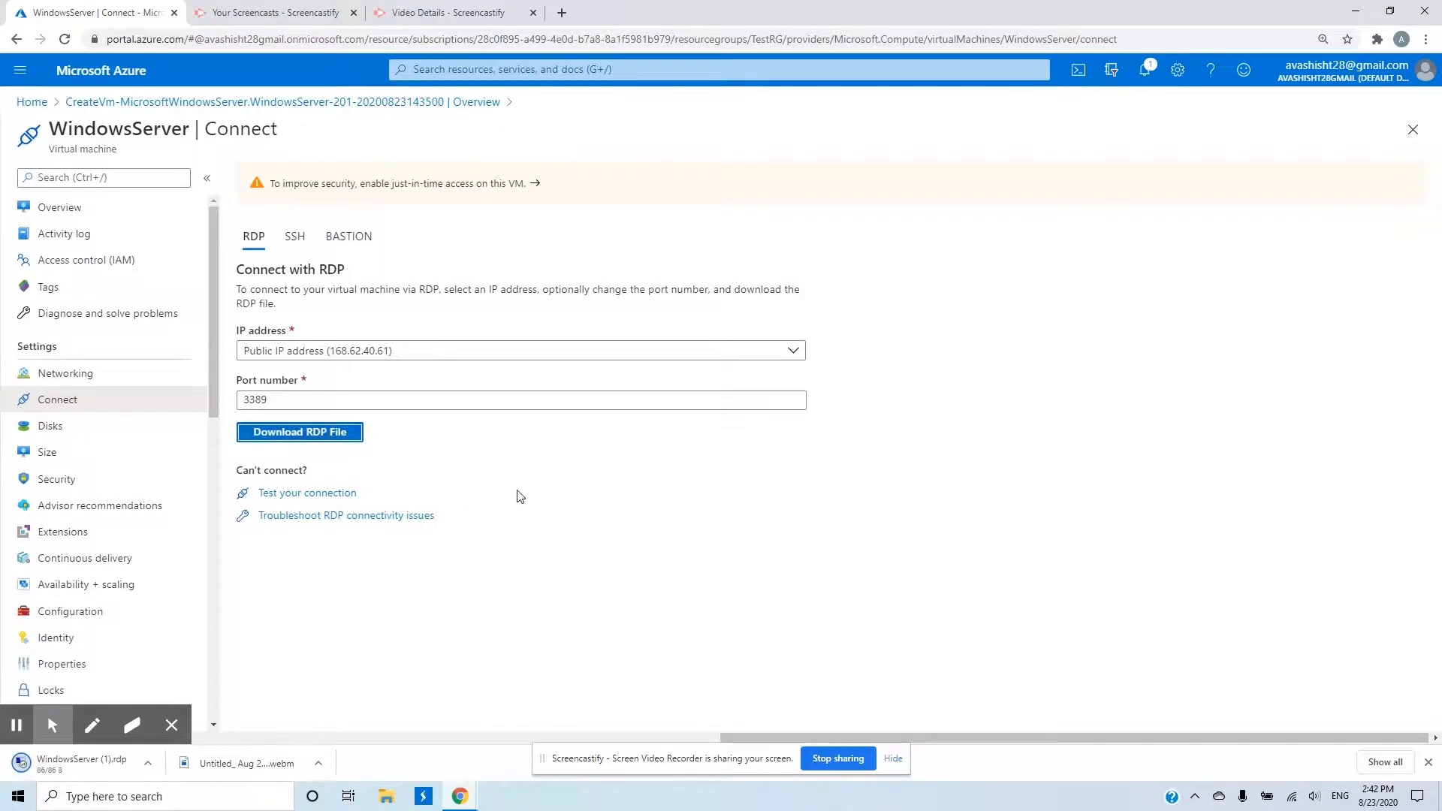
Connect to the virtual machine through the downloaded RDP file as poweruser with the account password, and minimize the remote session window
click(32, 769)
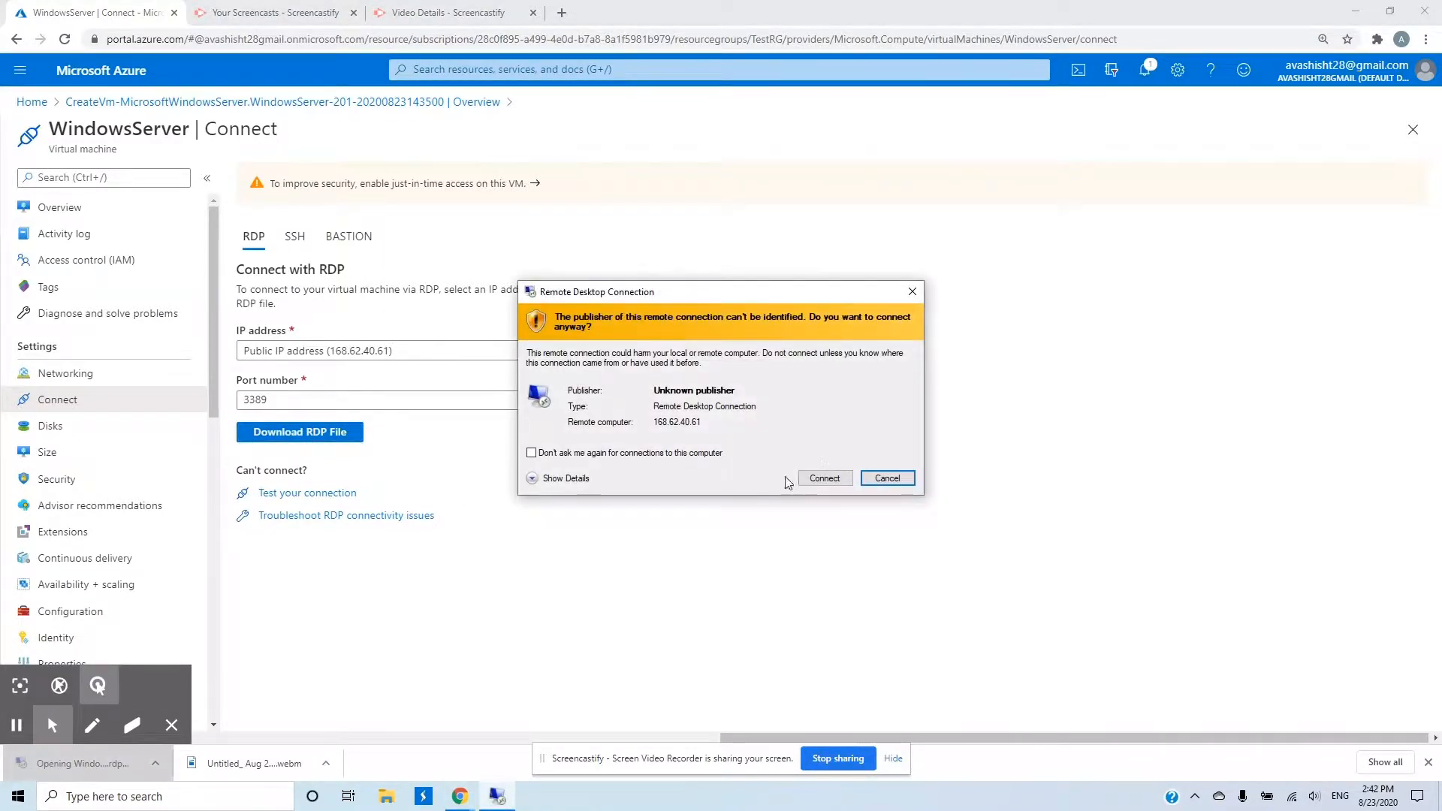
click(826, 478)
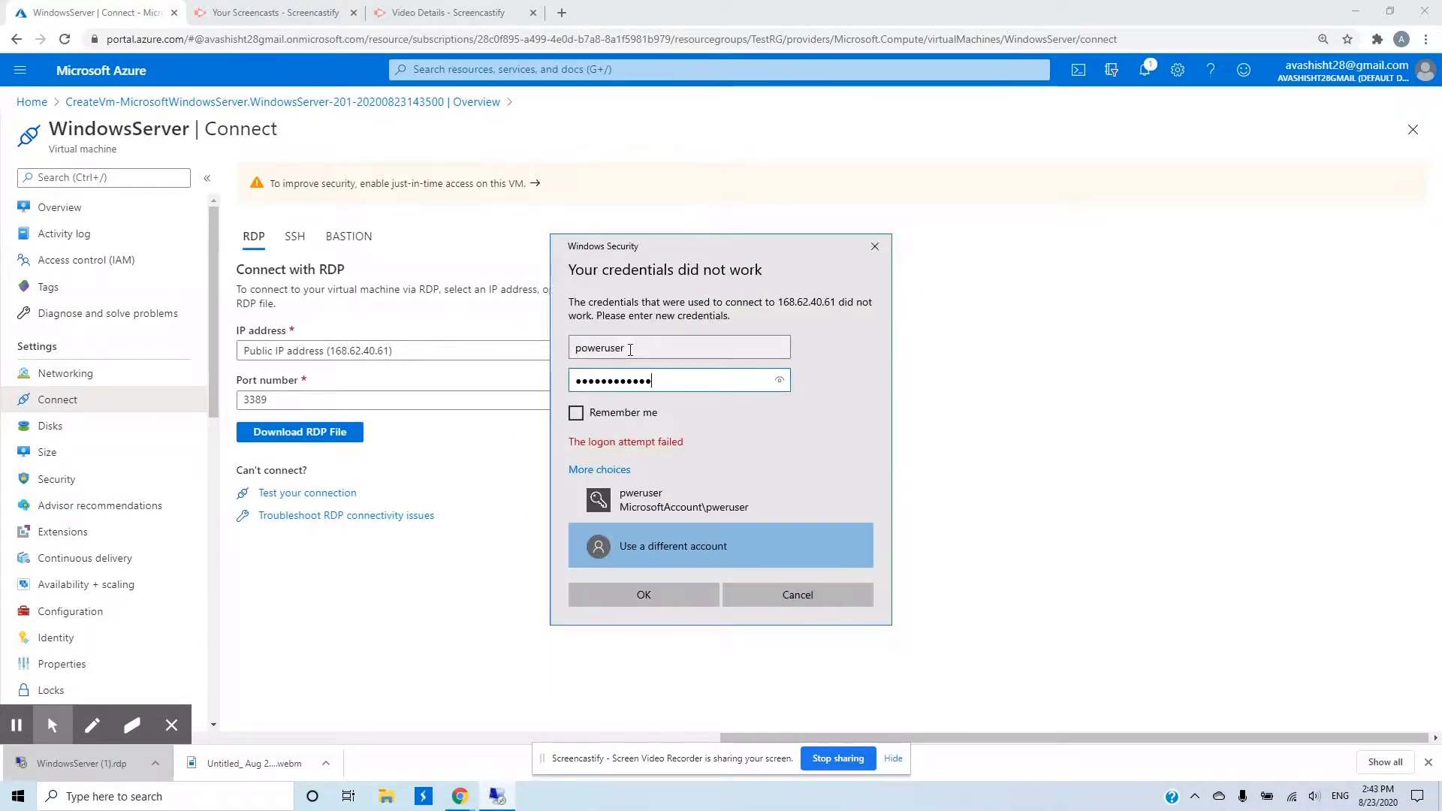
click(658, 594)
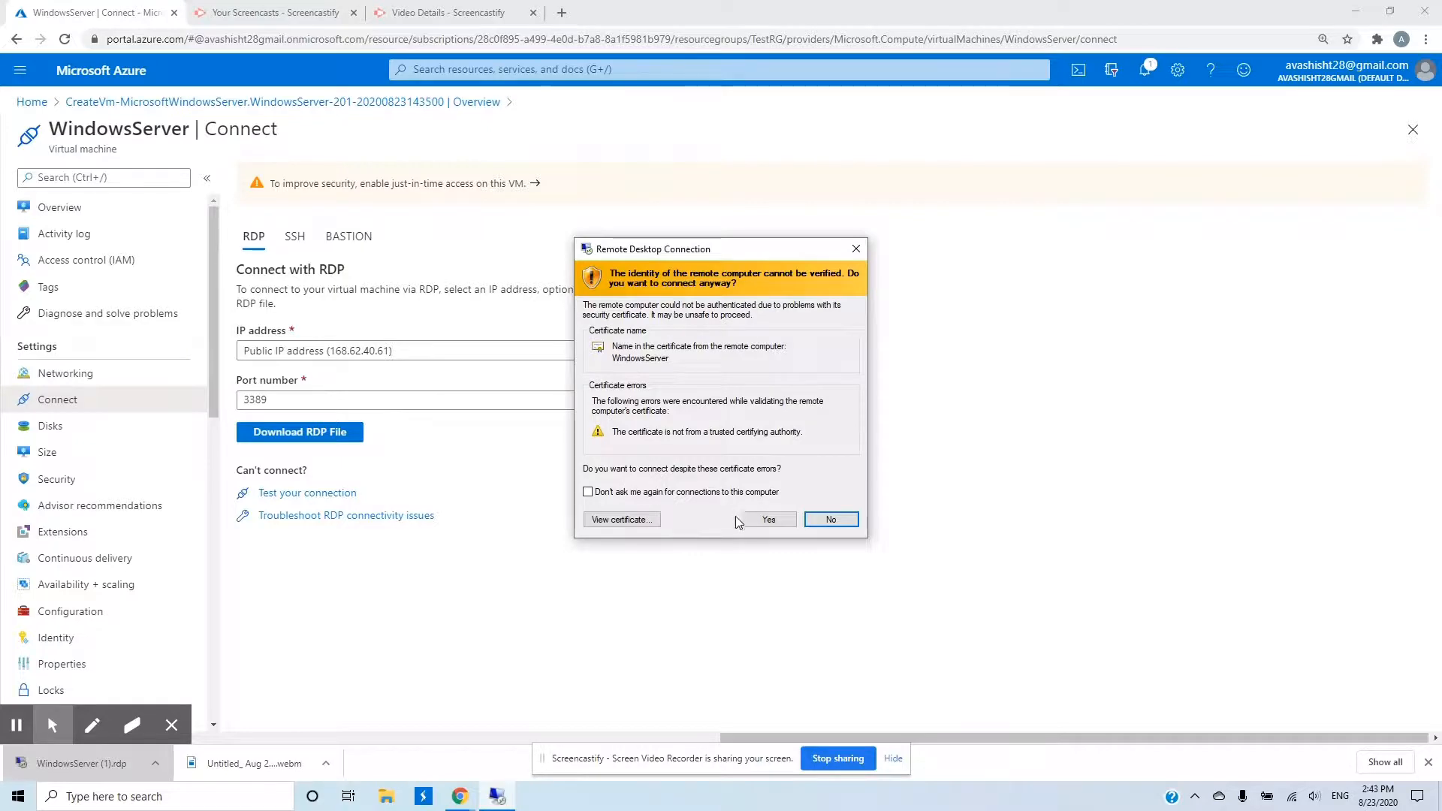
click(766, 520)
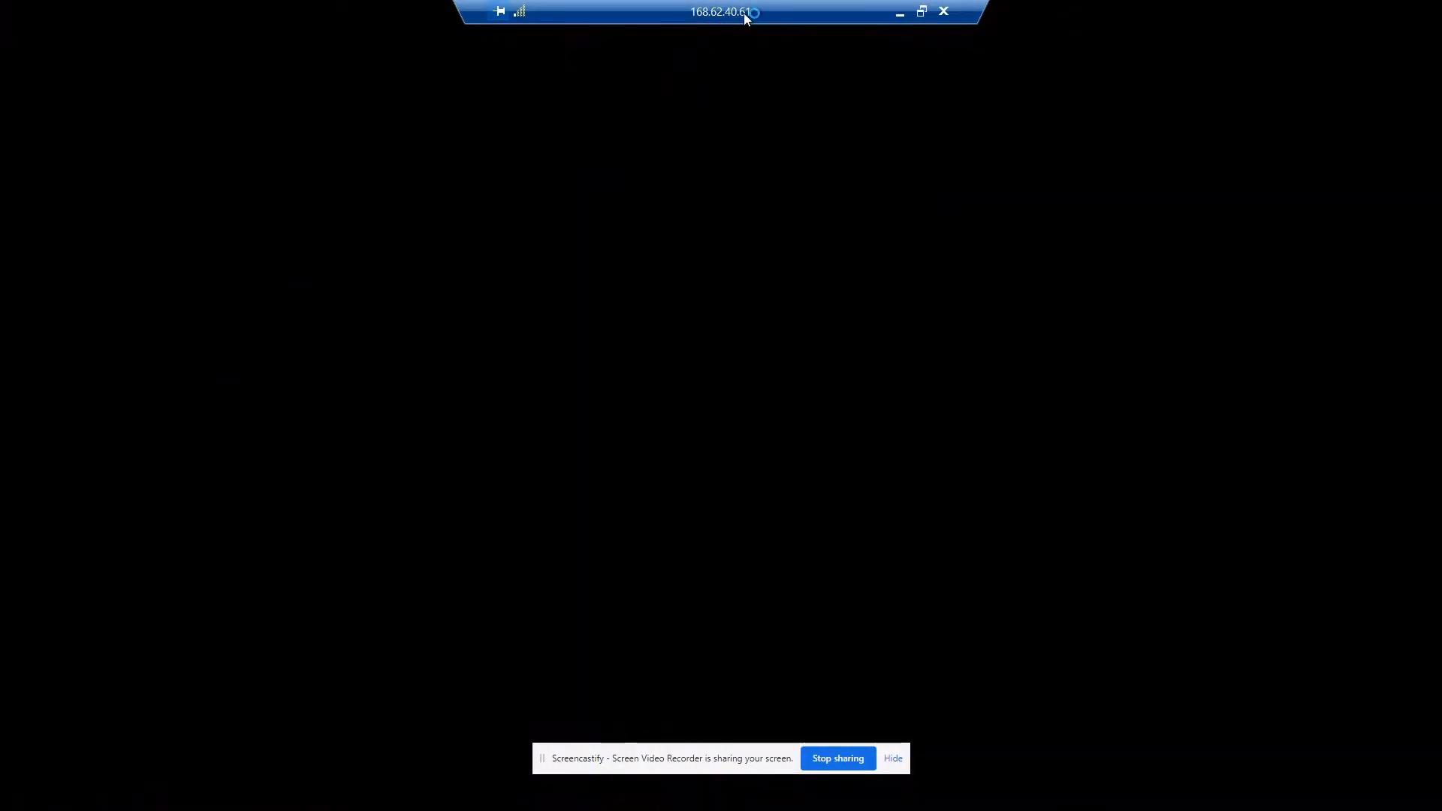
click(921, 11)
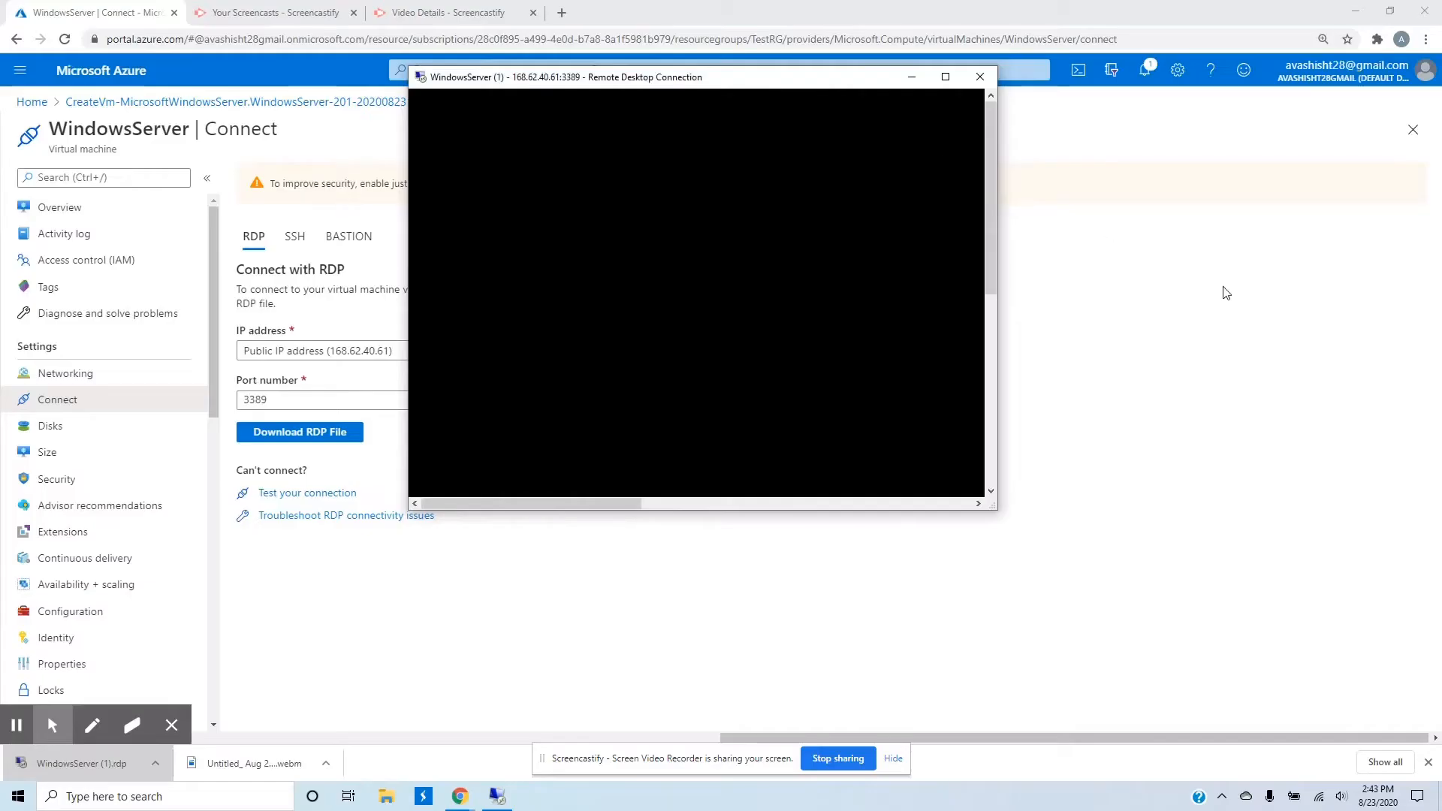
click(912, 77)
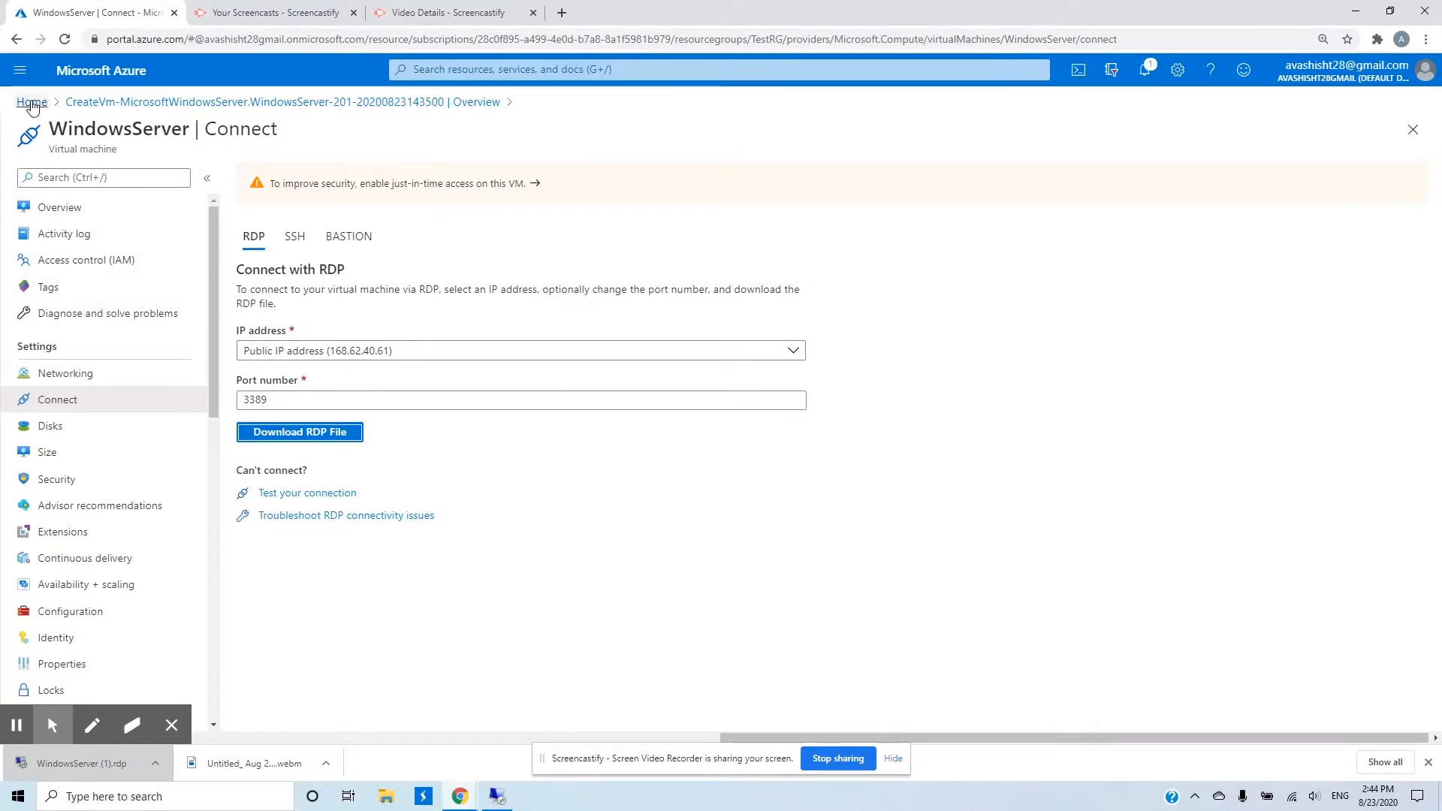
Delete the WindowsServer virtual machine from its overview page and confirm the permanent deletion
click(56, 206)
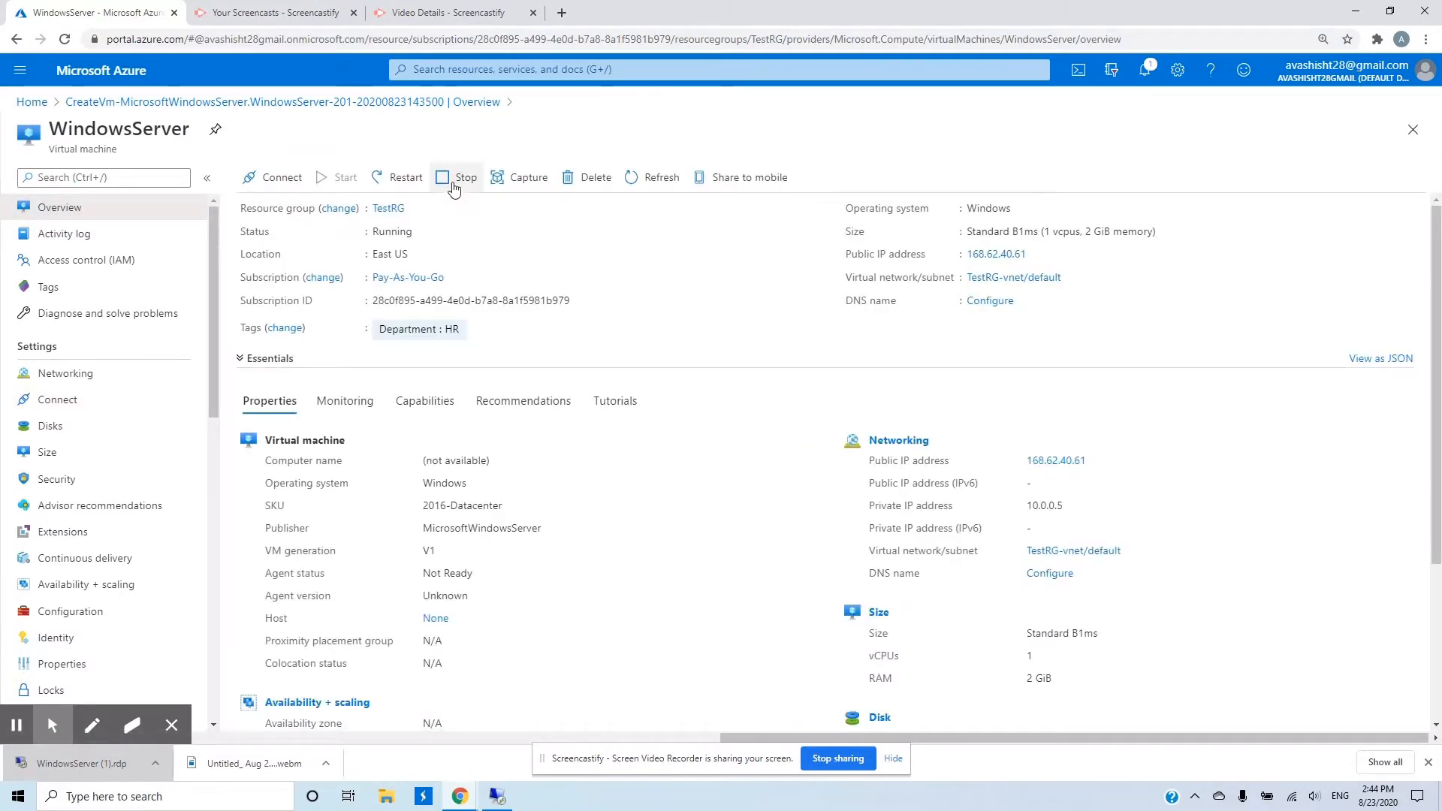
click(590, 180)
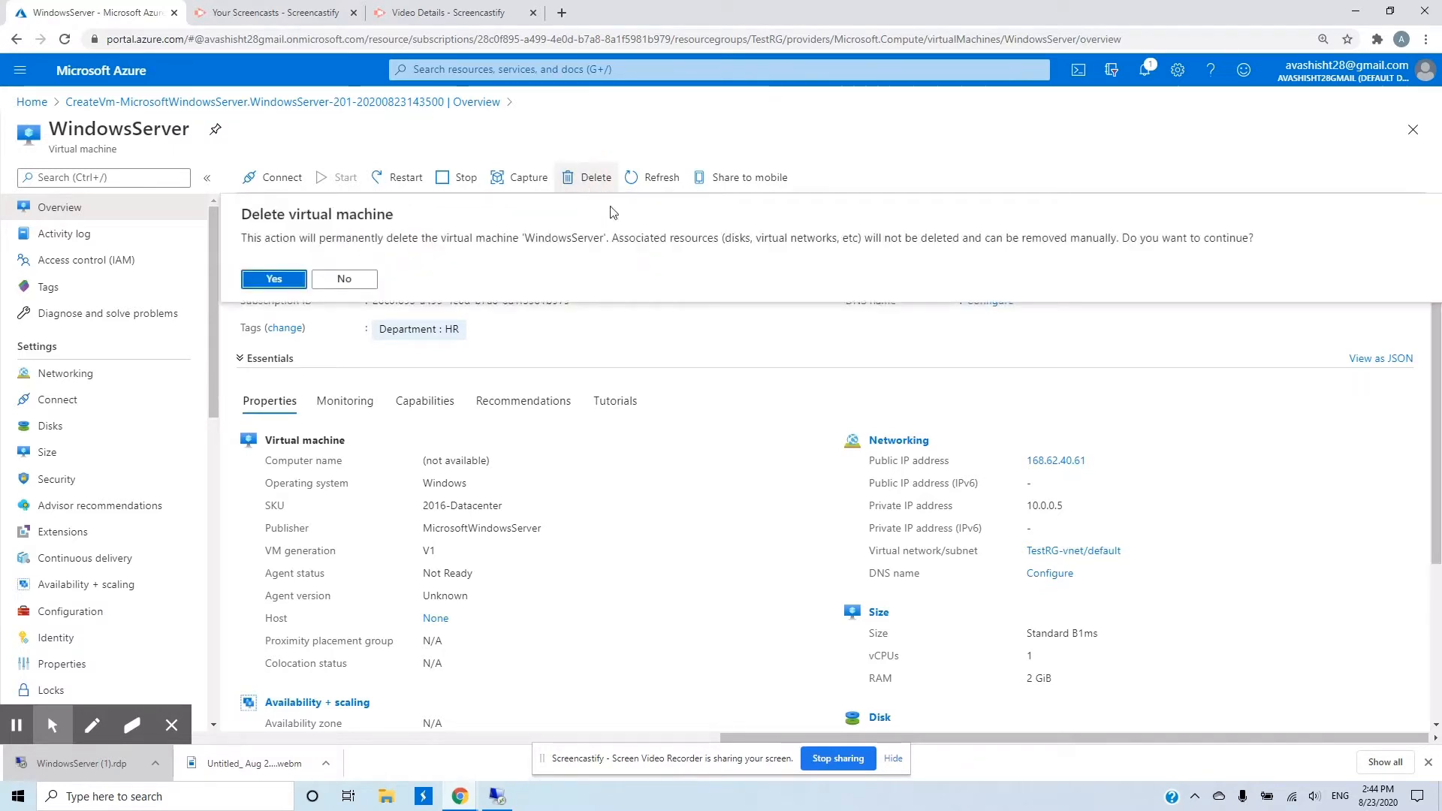
click(269, 280)
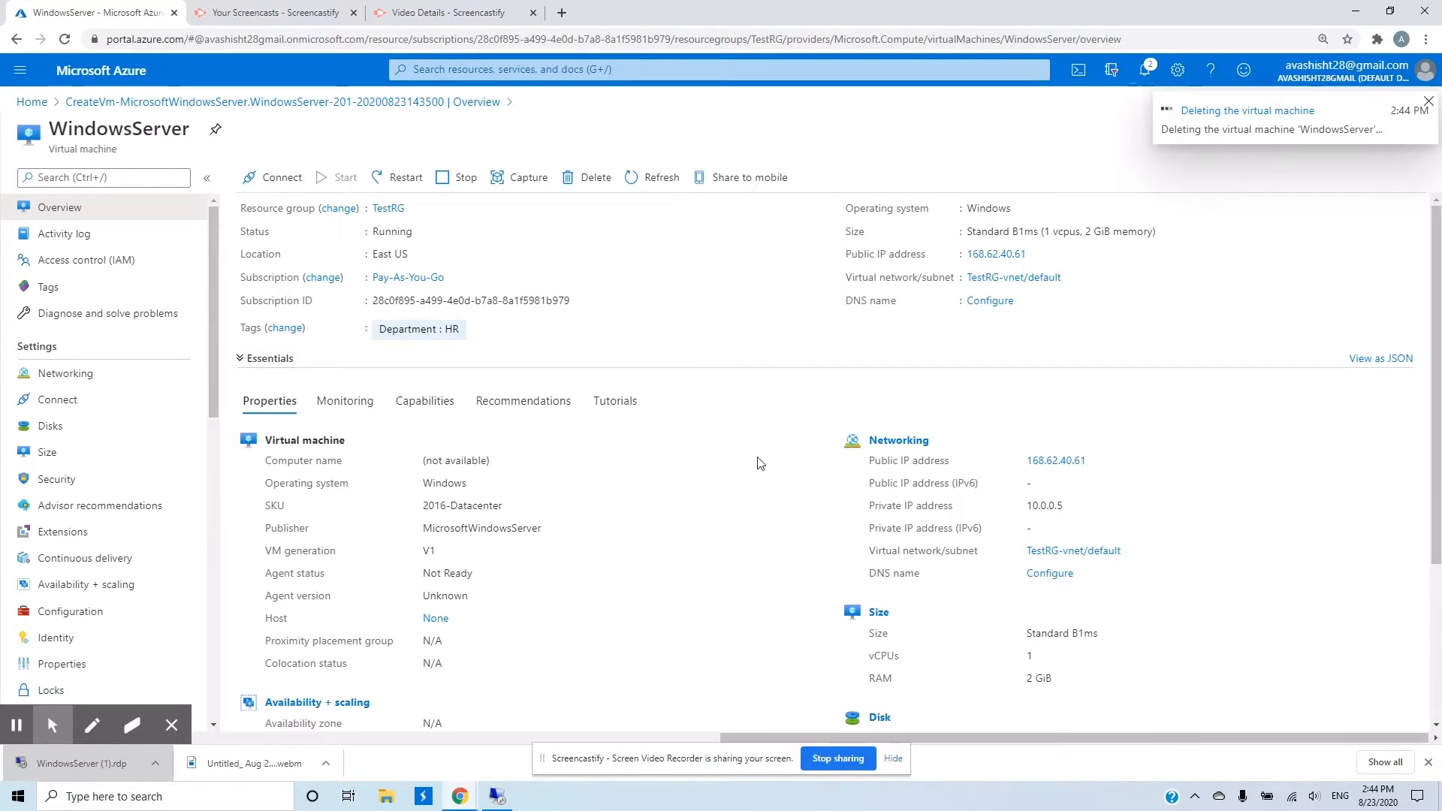
scroll(757, 463, down, 1)
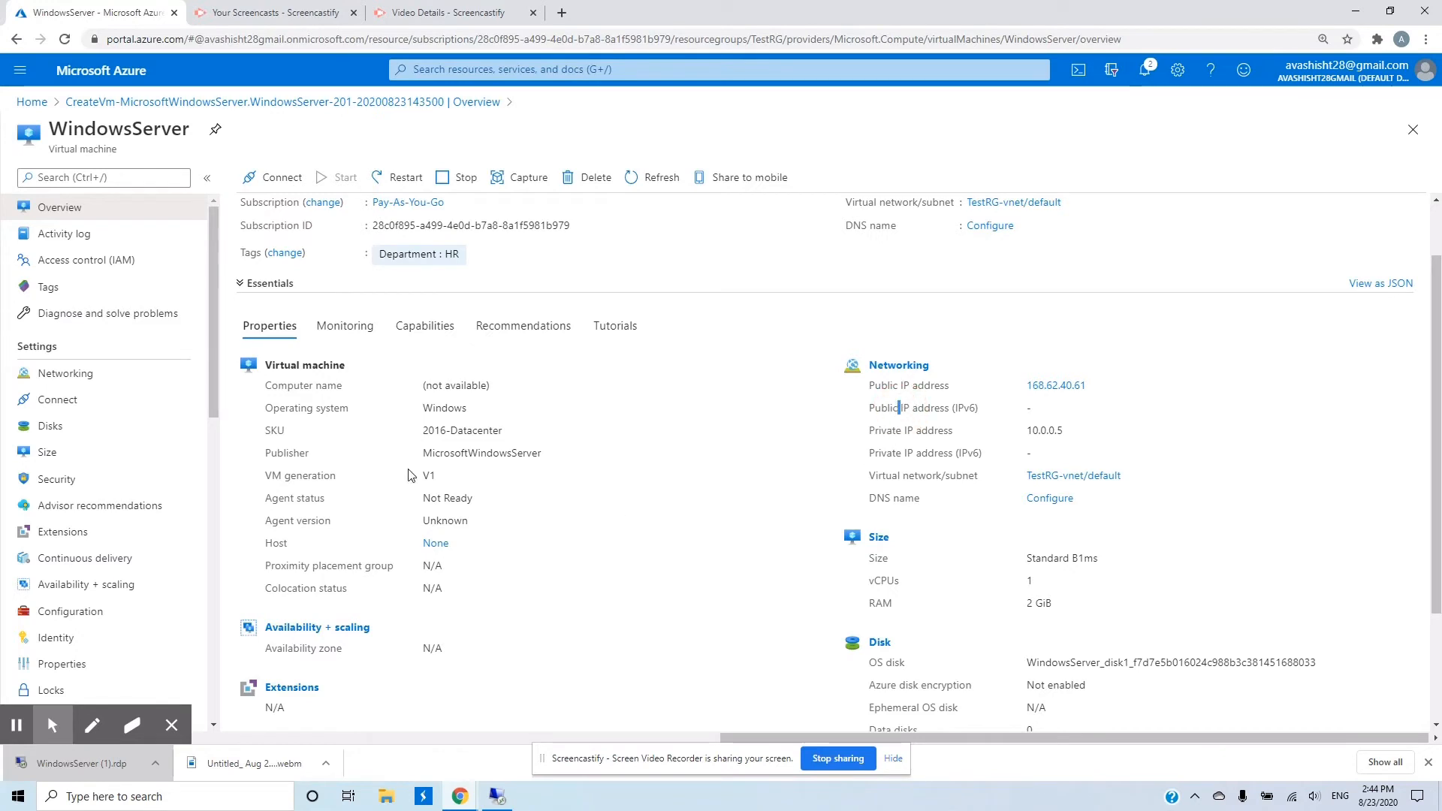
scroll(607, 493, up, 1)
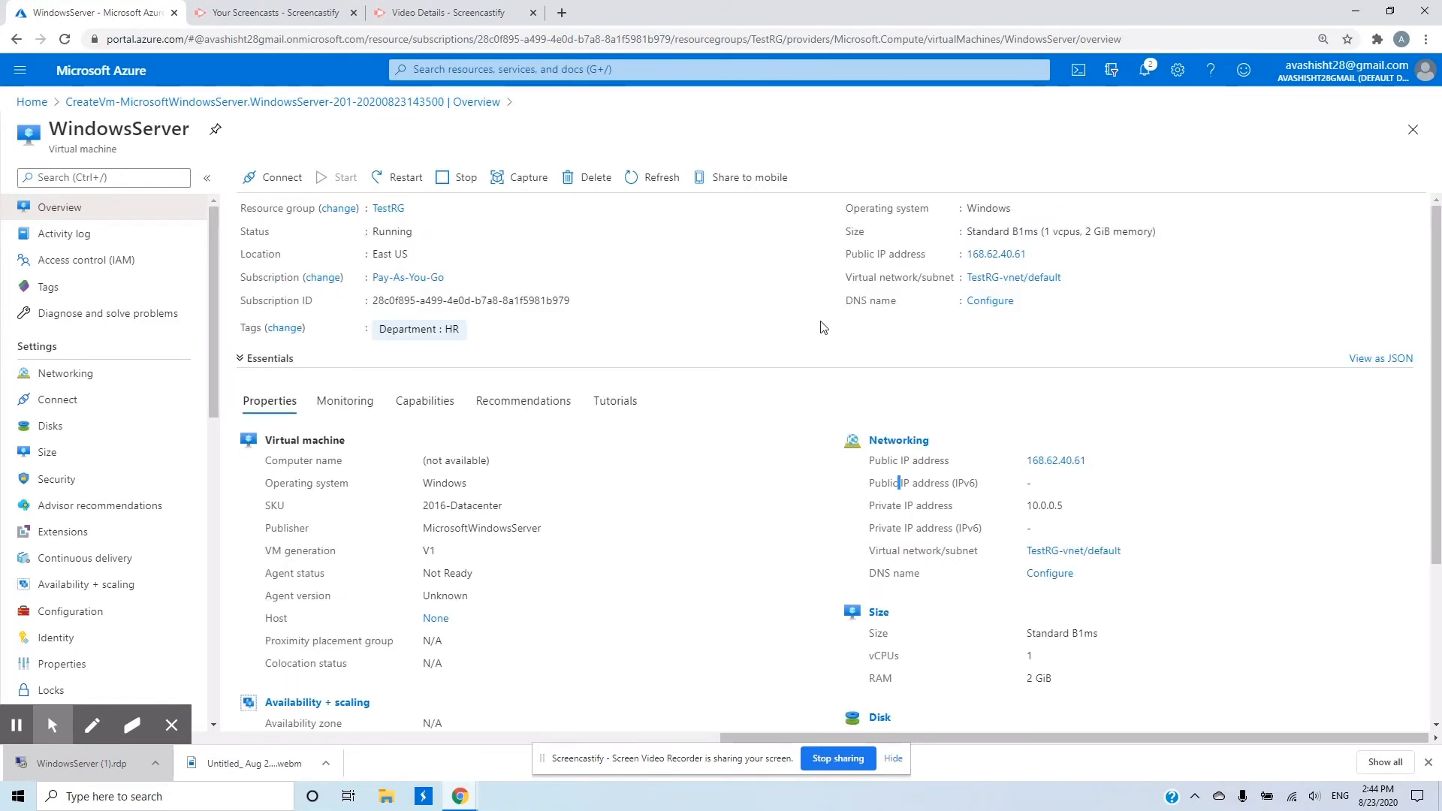